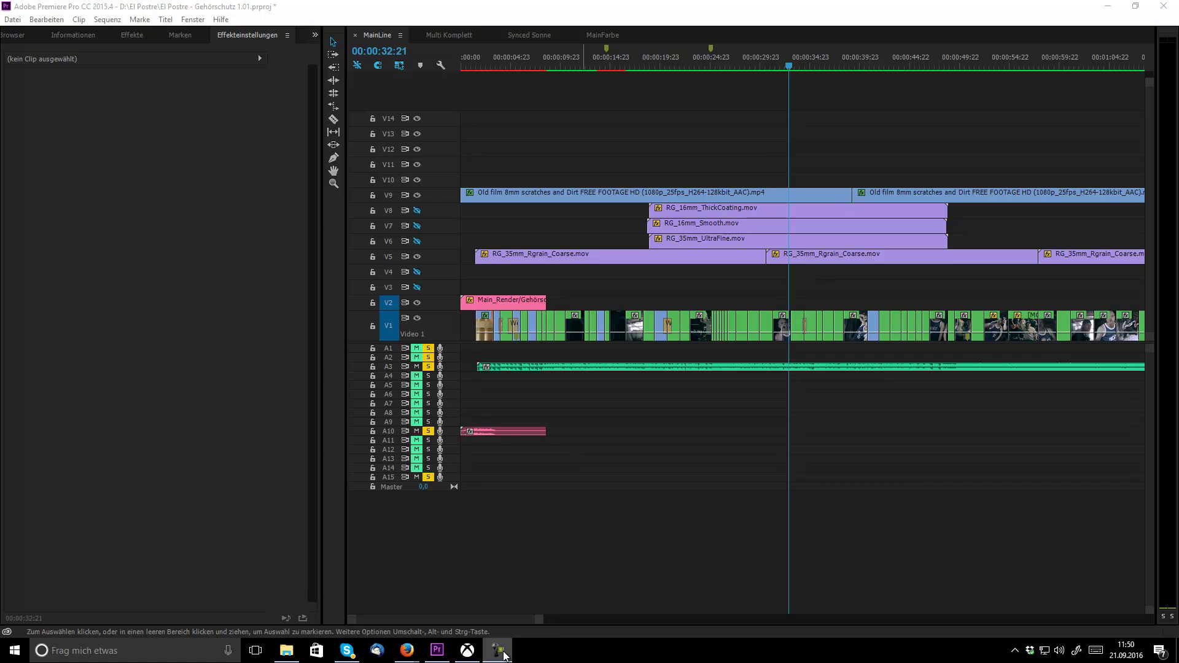
# - Bring the MainLine program monitor over the timeline to view the current shot, and move it back off the workspace
pyautogui.moveTo(505, 656)
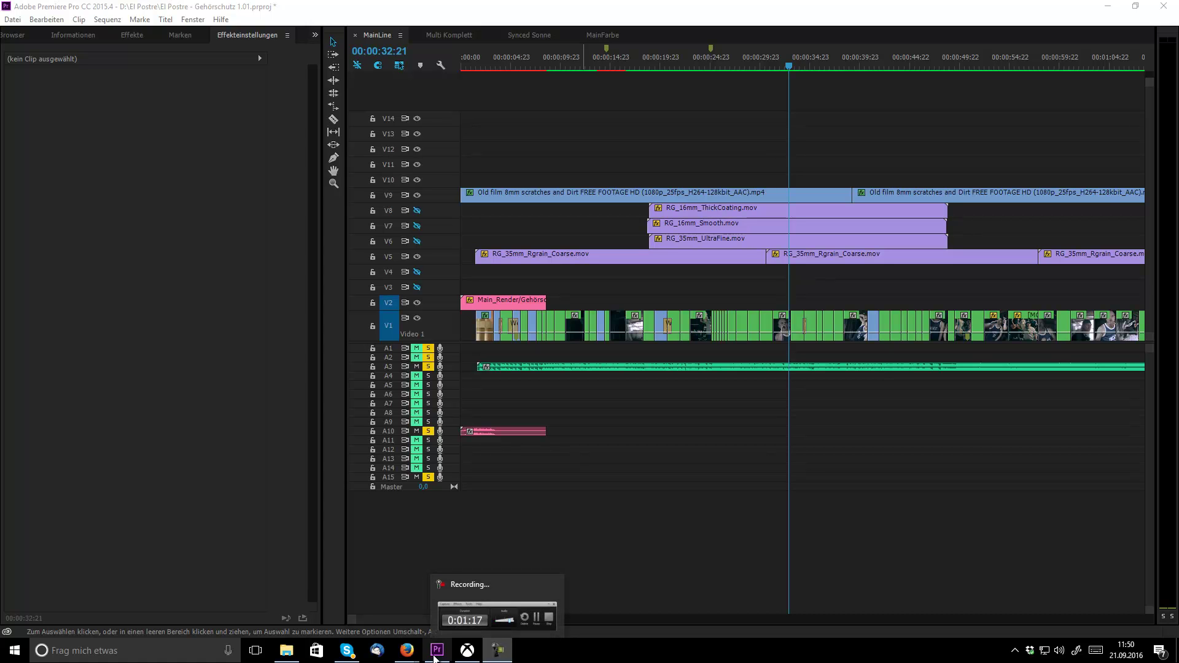
pyautogui.moveTo(446, 654)
pyautogui.click(453, 625)
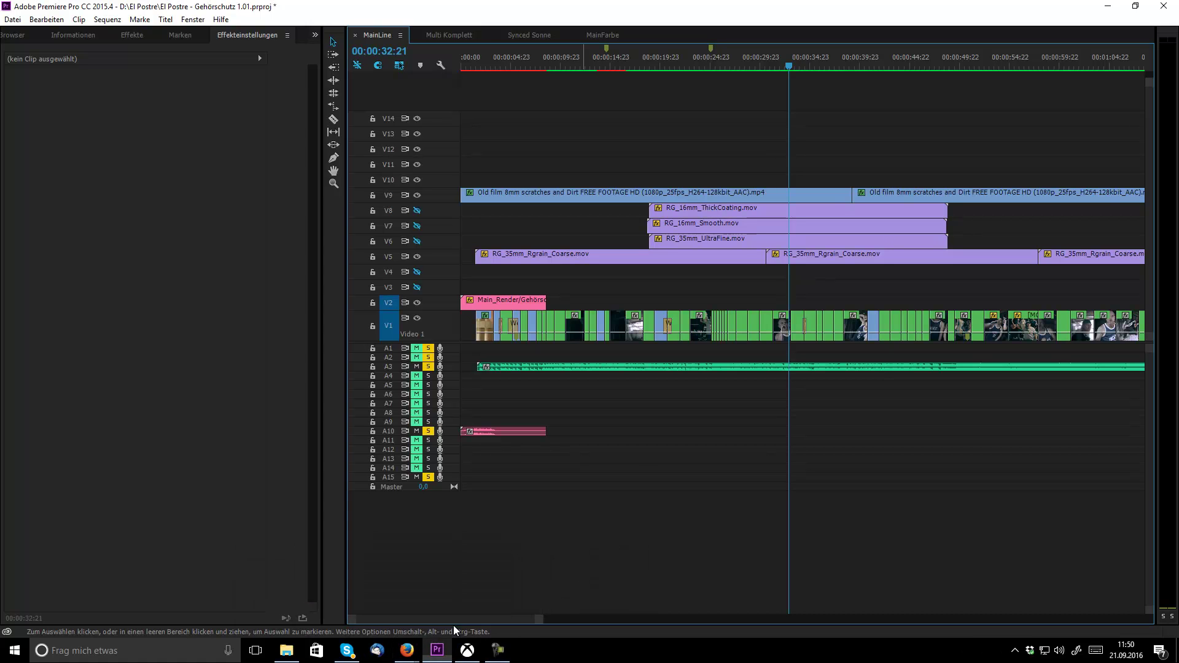
pyautogui.moveTo(1178, 66); pyautogui.dragTo(328, 76)
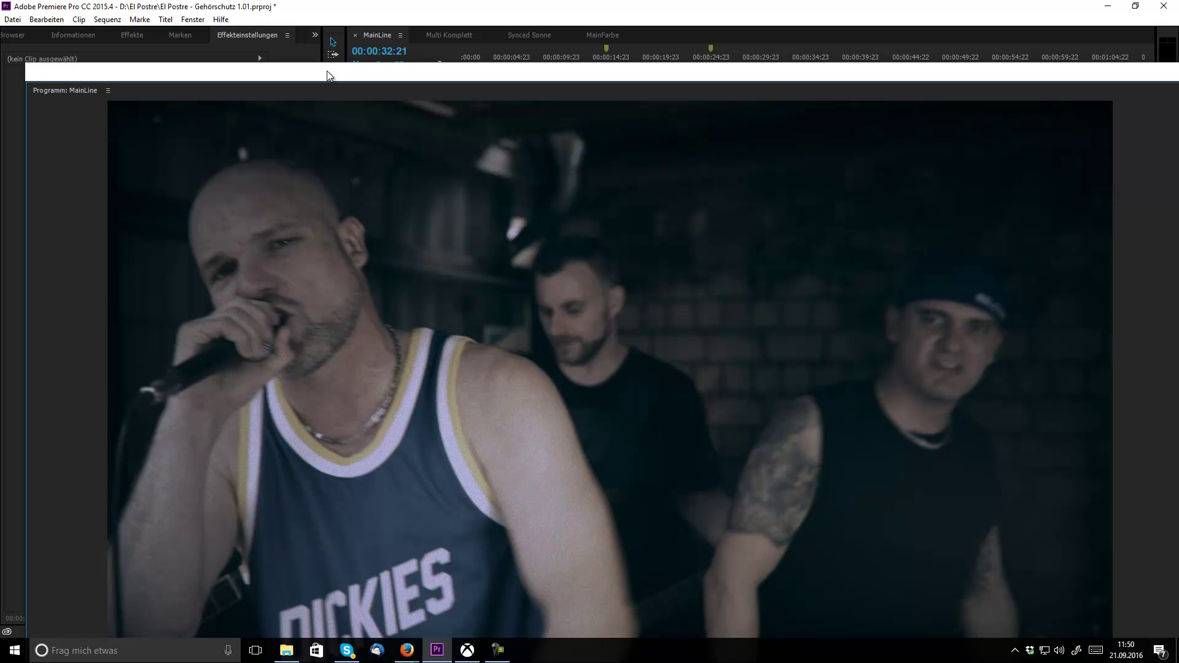
pyautogui.moveTo(327, 75); pyautogui.dragTo(326, 75)
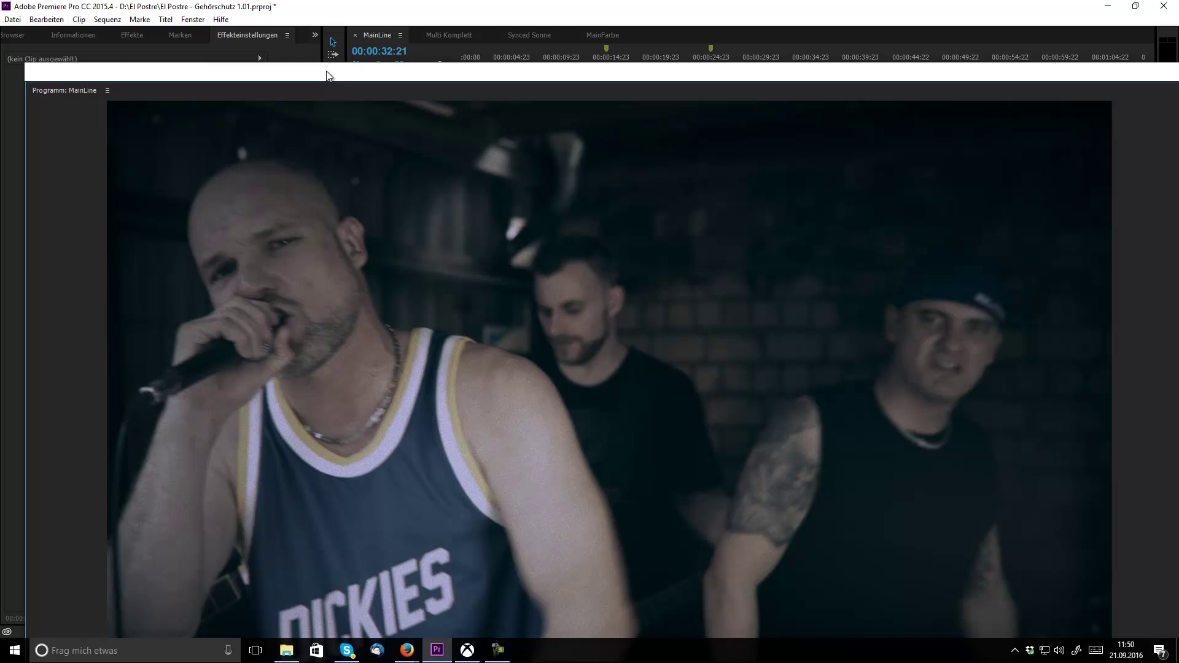
pyautogui.moveTo(327, 75); pyautogui.dragTo(1178, 105)
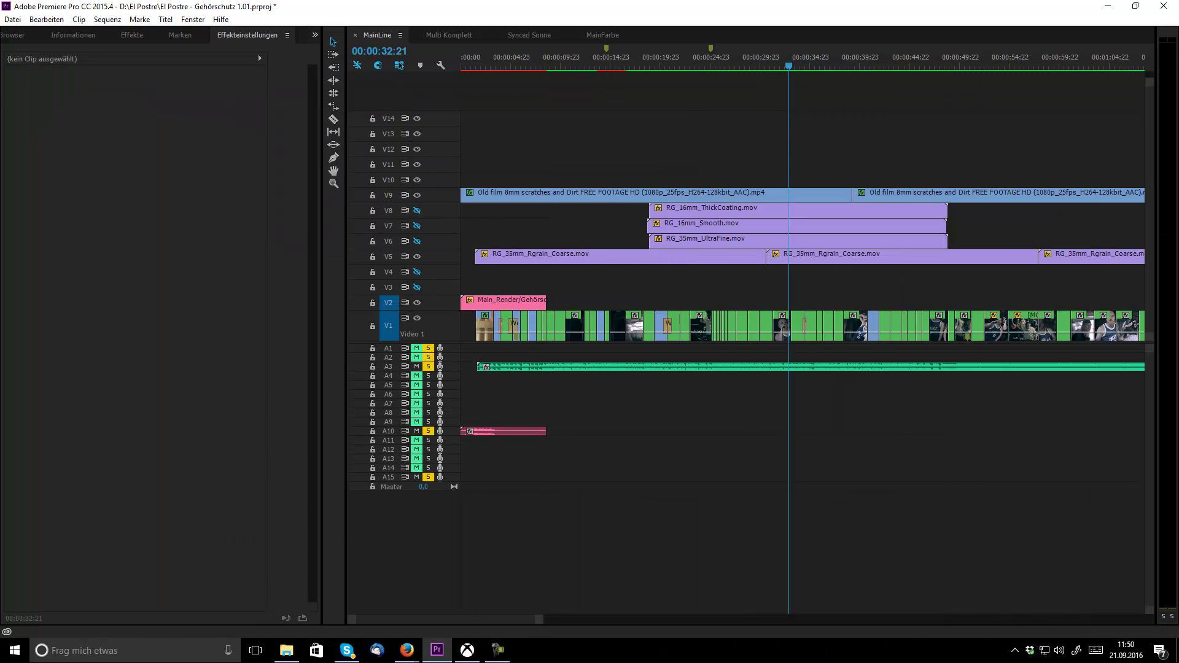
# - Open the Multi Komplett sequence beside its program monitor and toggle the visibility of track V26 off and on again
pyautogui.click(438, 35)
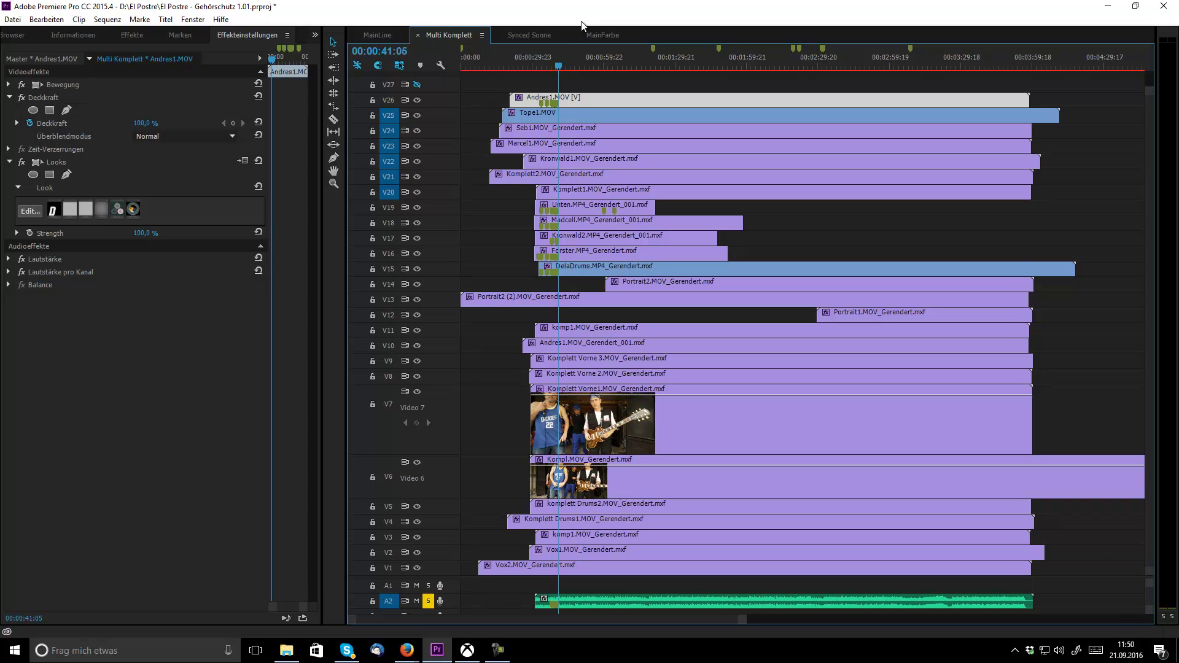
pyautogui.moveTo(1178, 73); pyautogui.dragTo(969, 13)
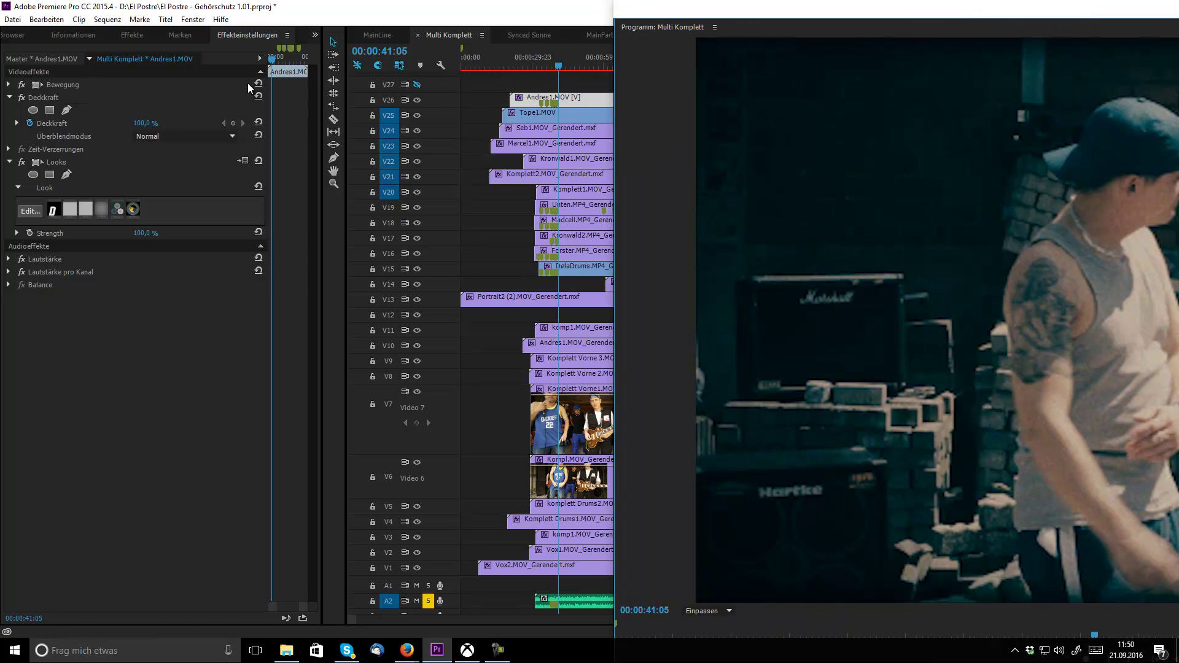
pyautogui.click(417, 100)
pyautogui.click(417, 99)
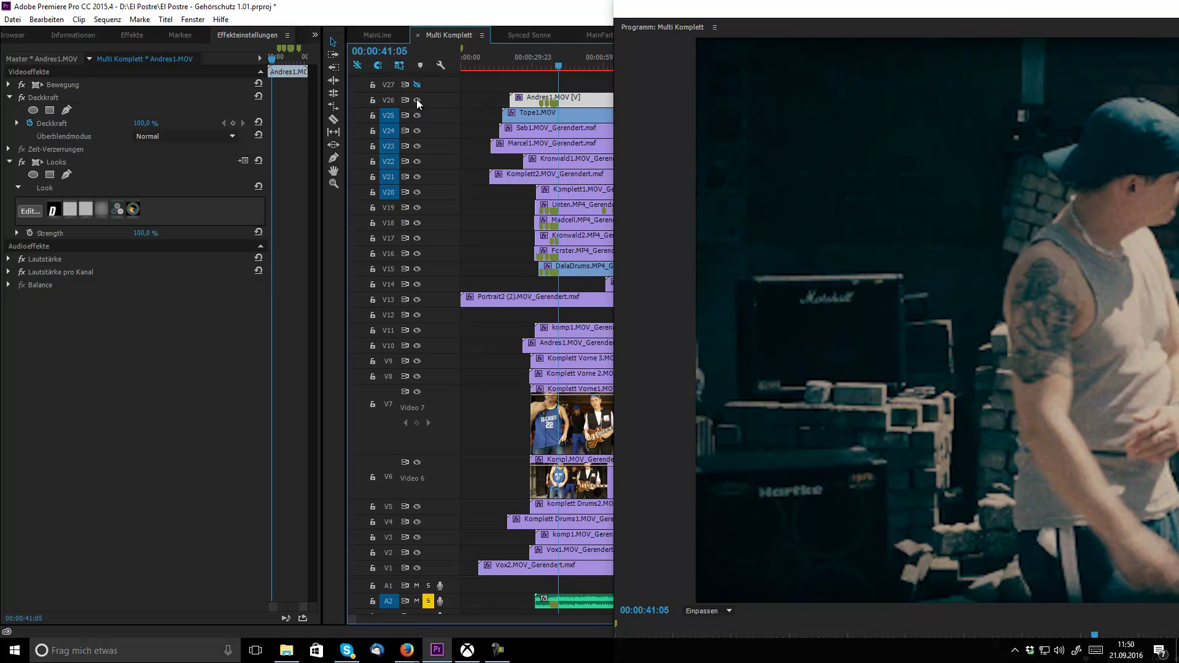
# - Return to the MainLine sequence, set its program monitor's display mode to Multikamera, and move the monitor fully into view
pyautogui.click(385, 35)
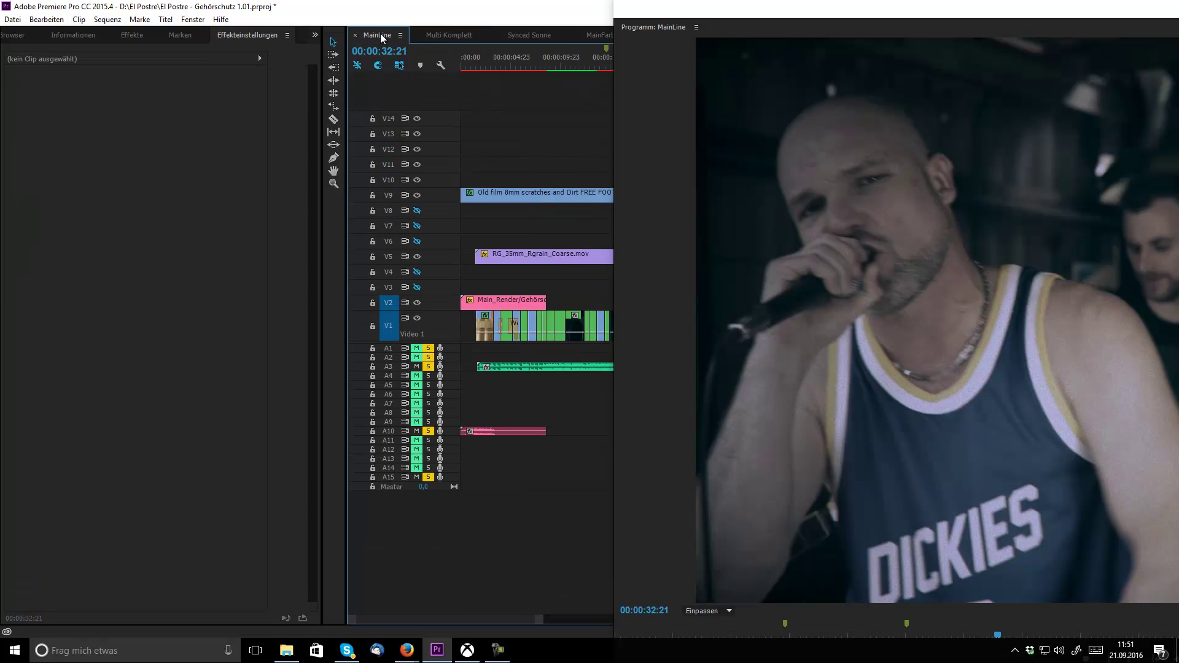
pyautogui.rightClick(789, 162)
pyautogui.moveTo(860, 526)
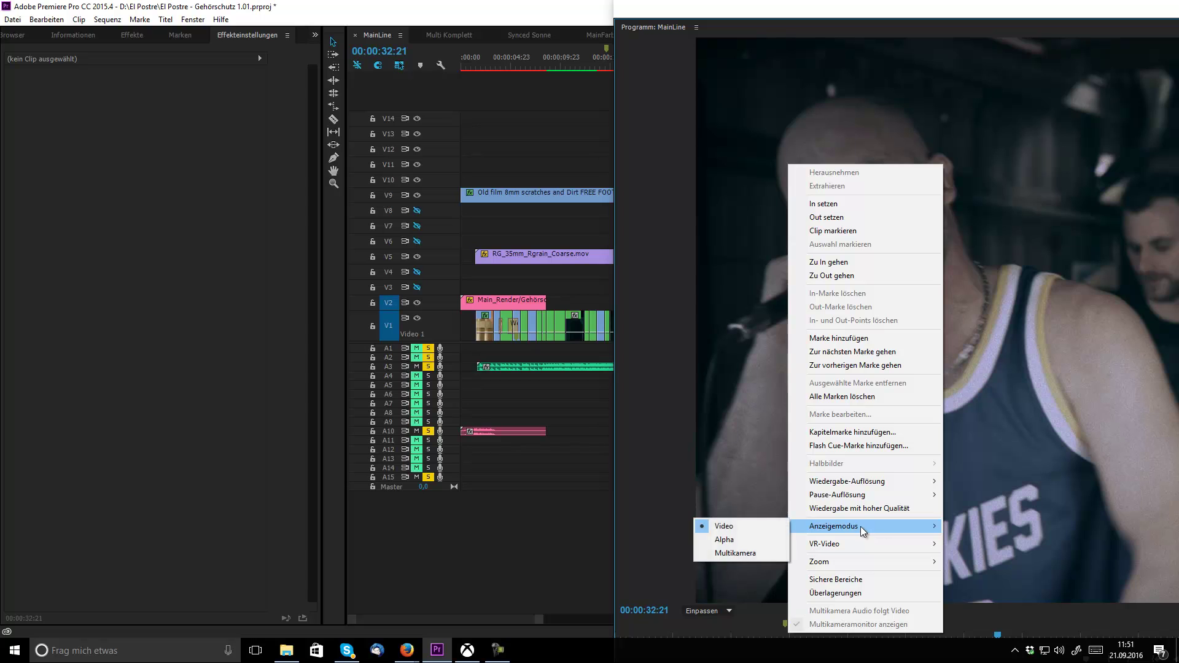
pyautogui.click(727, 551)
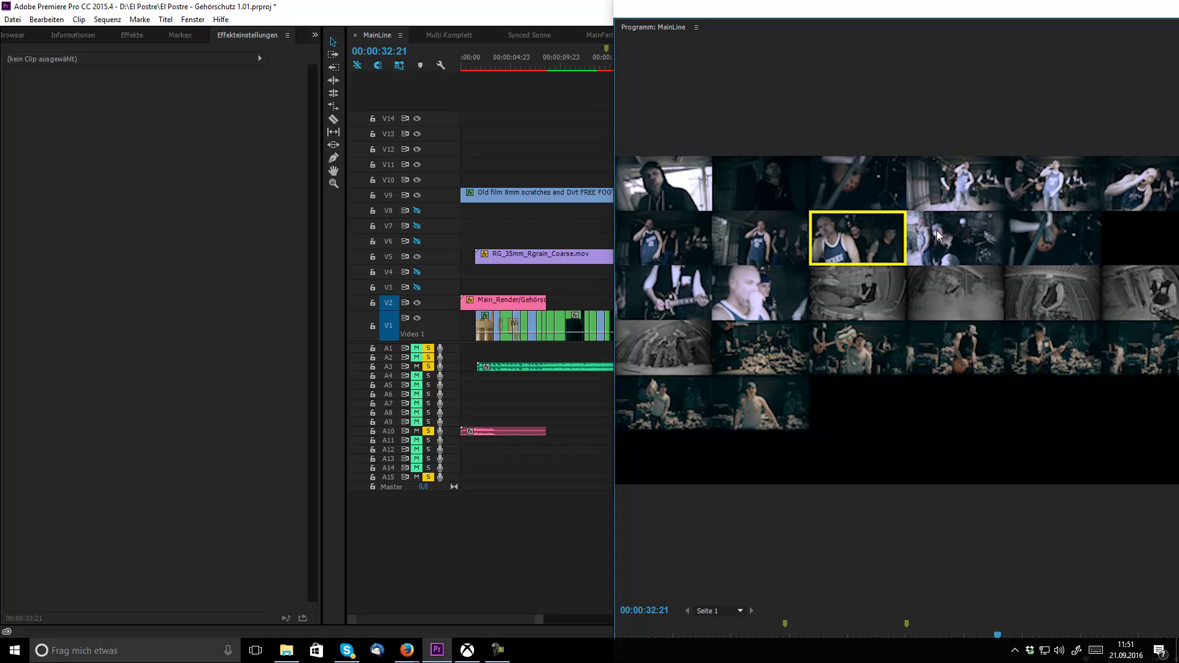
pyautogui.moveTo(1178, 17); pyautogui.dragTo(938, 20)
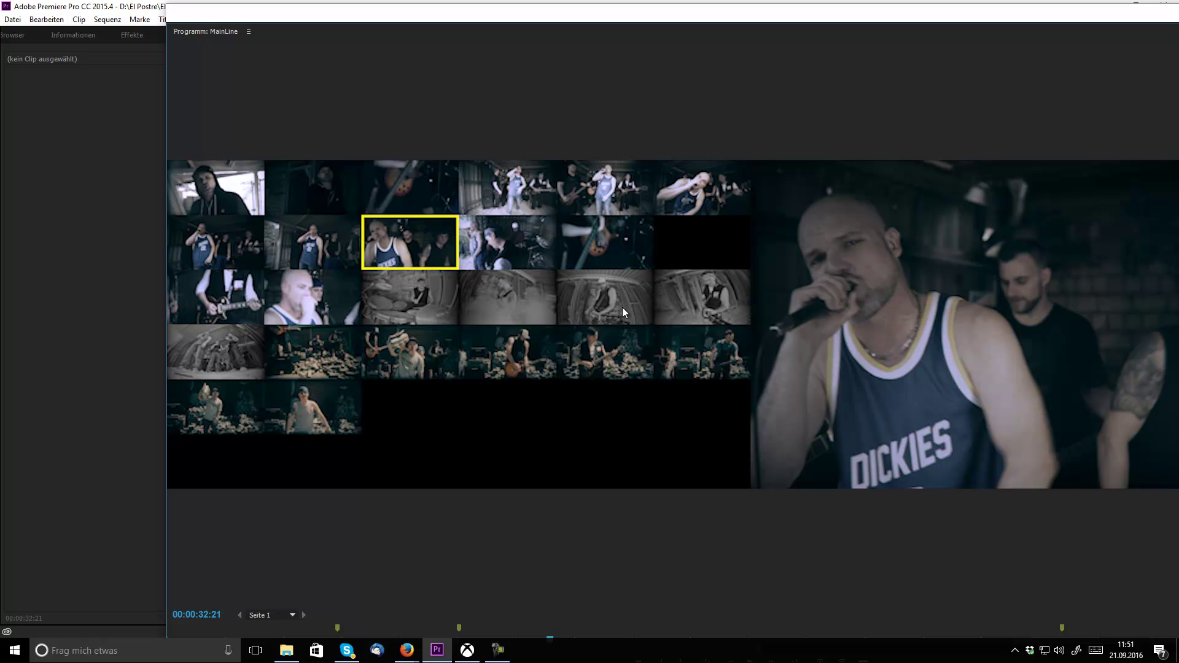
# - In the multicamera view, switch MainLine to the first row's fifth angle at 00:00:32:21 and to its second angle at 00:00:45:02
pyautogui.click(615, 193)
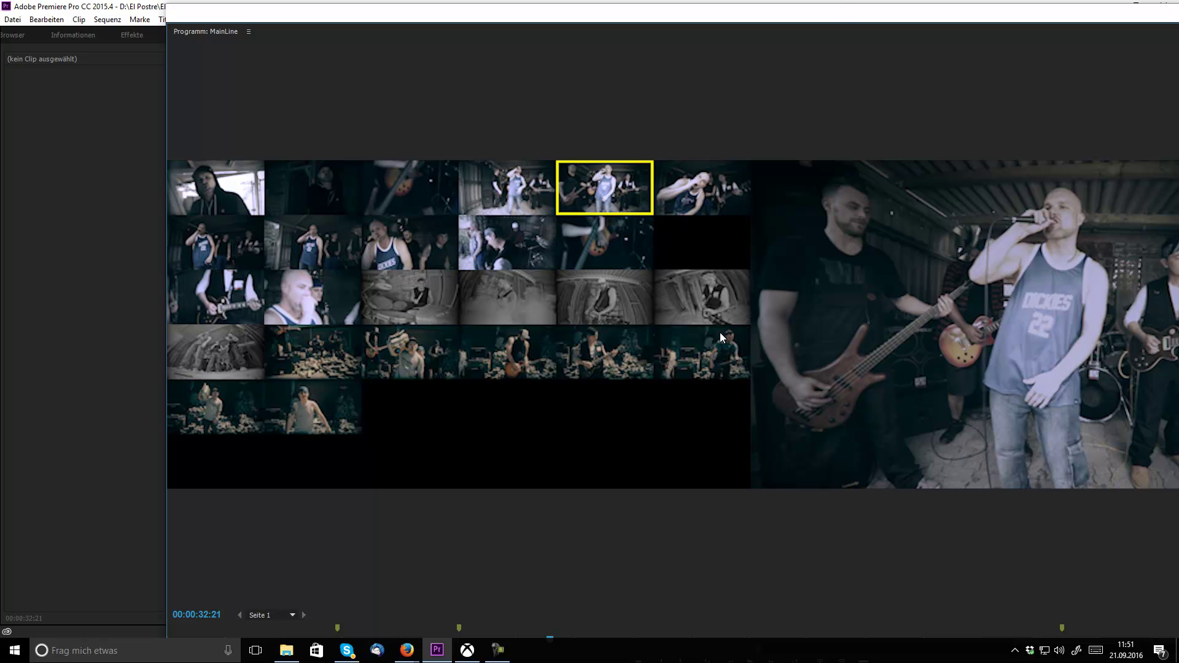
pyautogui.moveTo(842, 16); pyautogui.dragTo(698, 43)
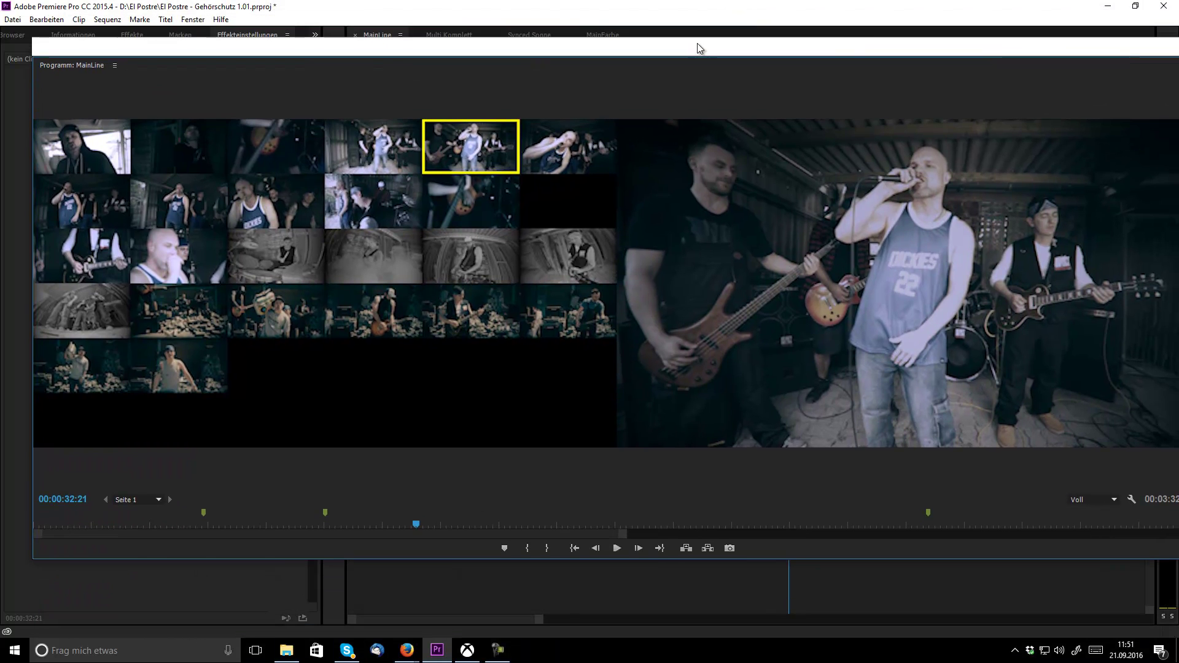
pyautogui.click(614, 549)
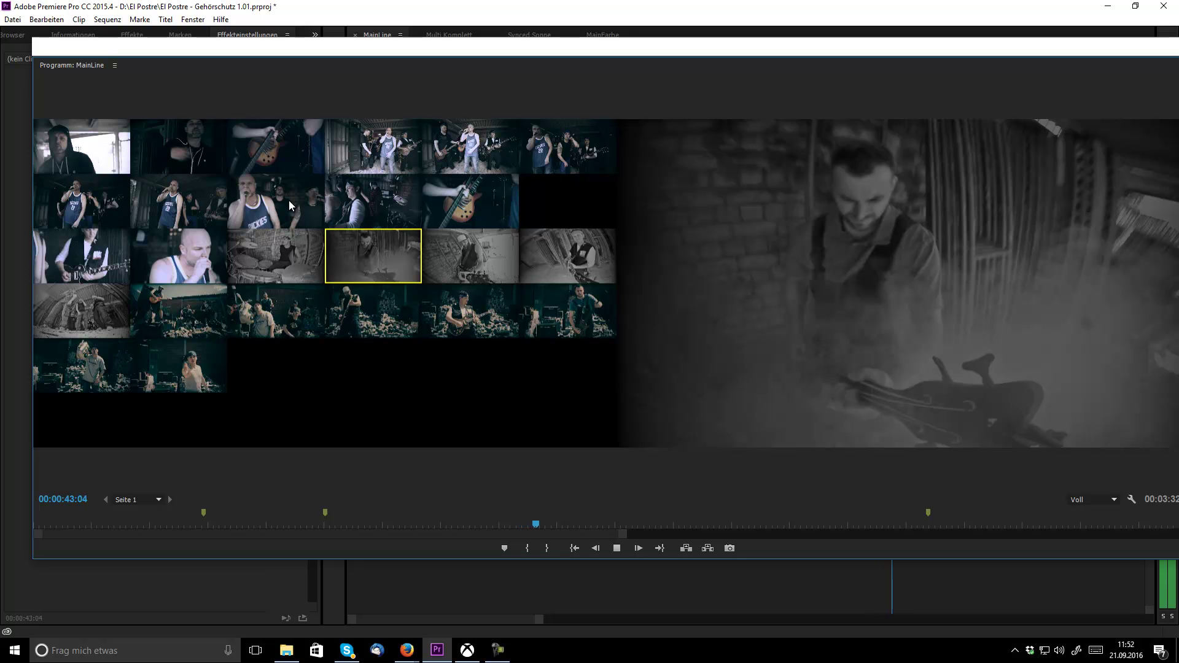
pyautogui.click(617, 549)
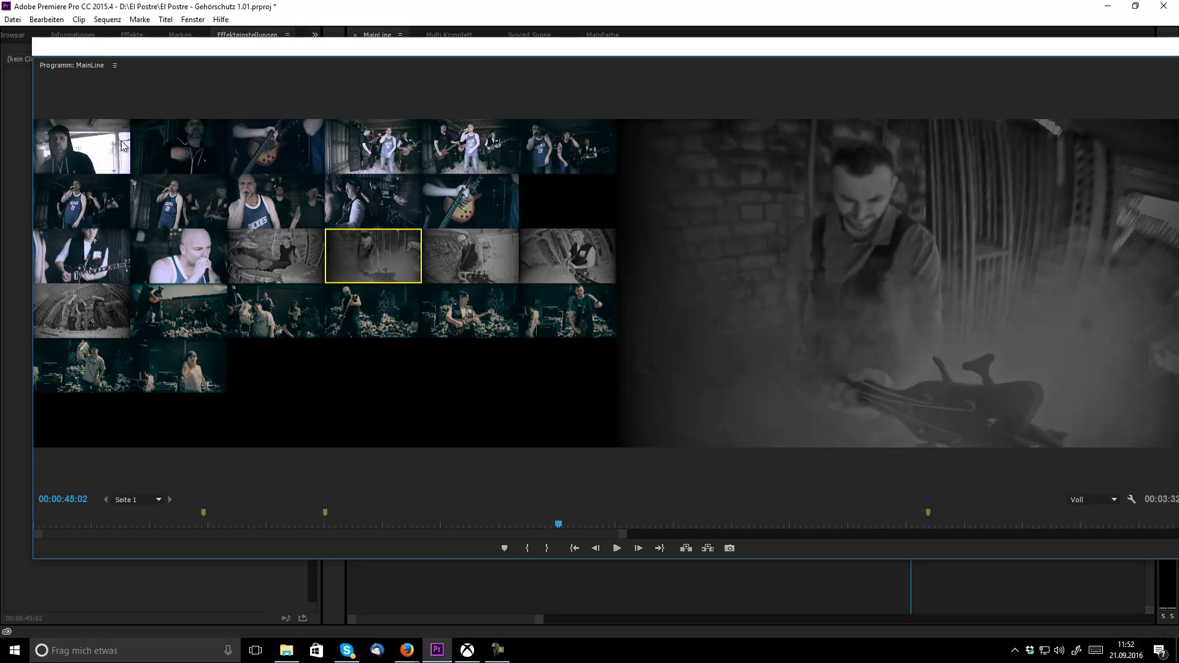
pyautogui.click(168, 140)
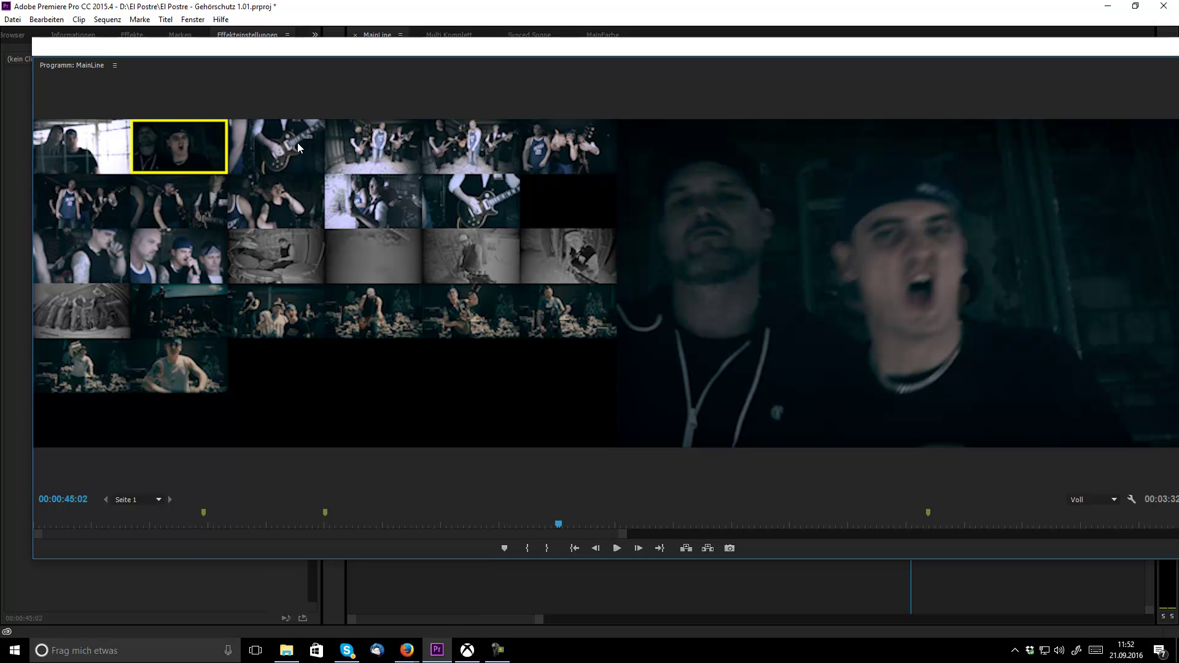
# - Move the program monitor out of the way, open the Multi Komplett sequence, and close the MainLine sequence
pyautogui.press('`')
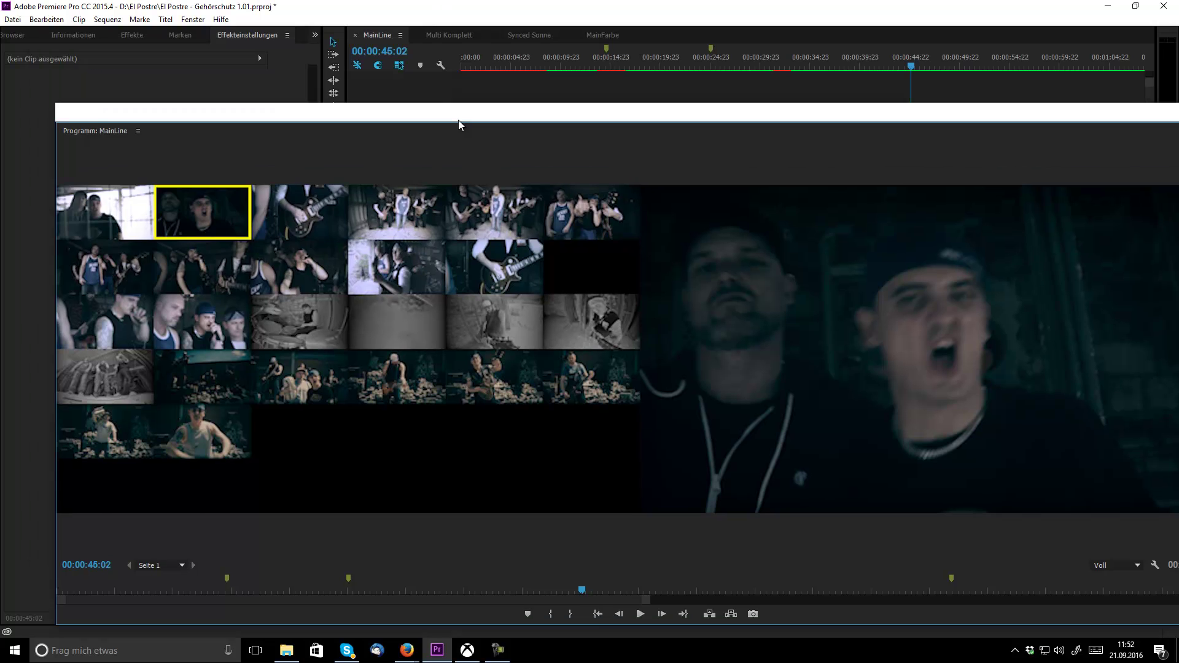
pyautogui.click(448, 32)
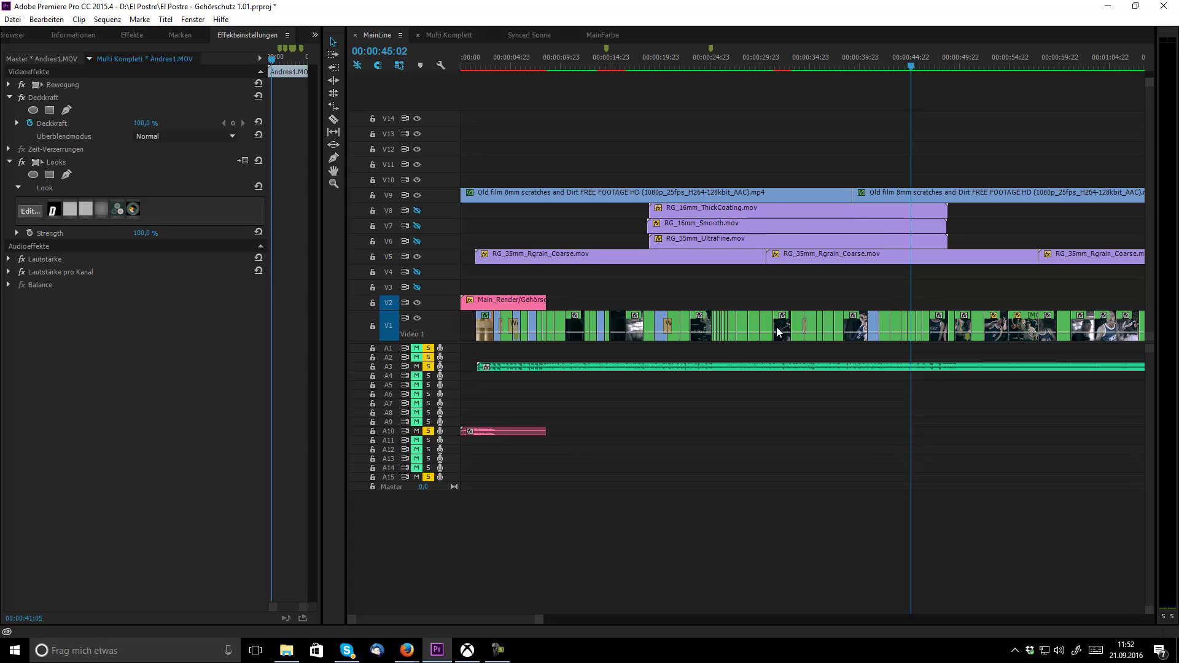
pyautogui.doubleClick(704, 322)
pyautogui.click(355, 34)
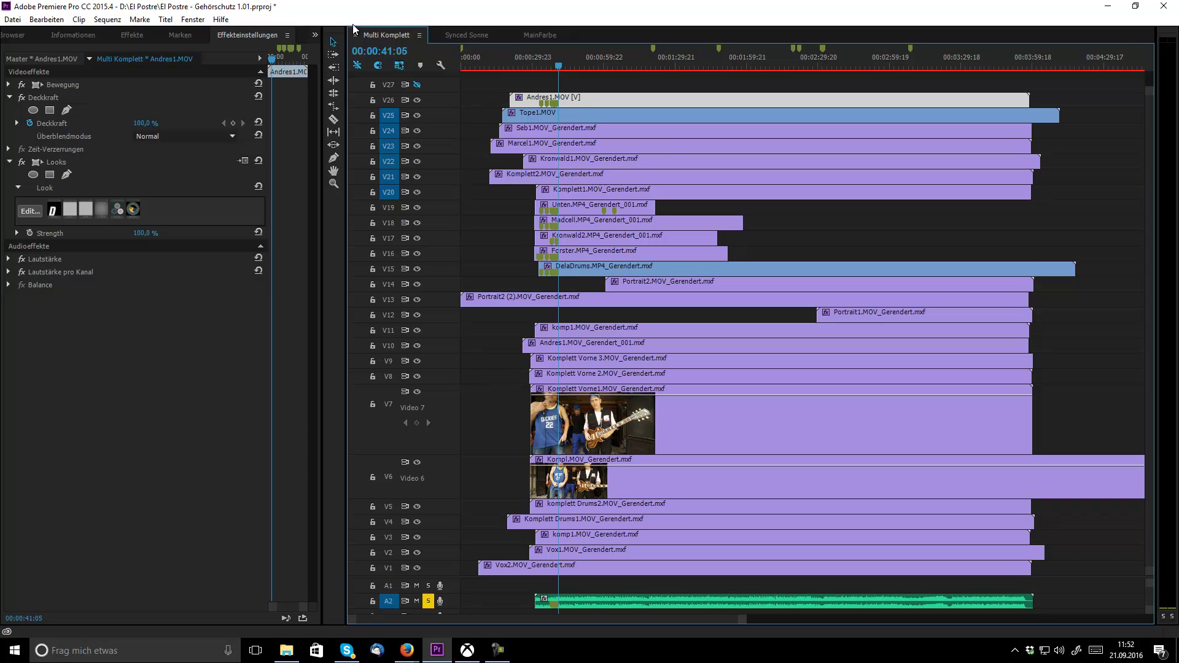
pyautogui.moveTo(1178, 73); pyautogui.dragTo(534, 69)
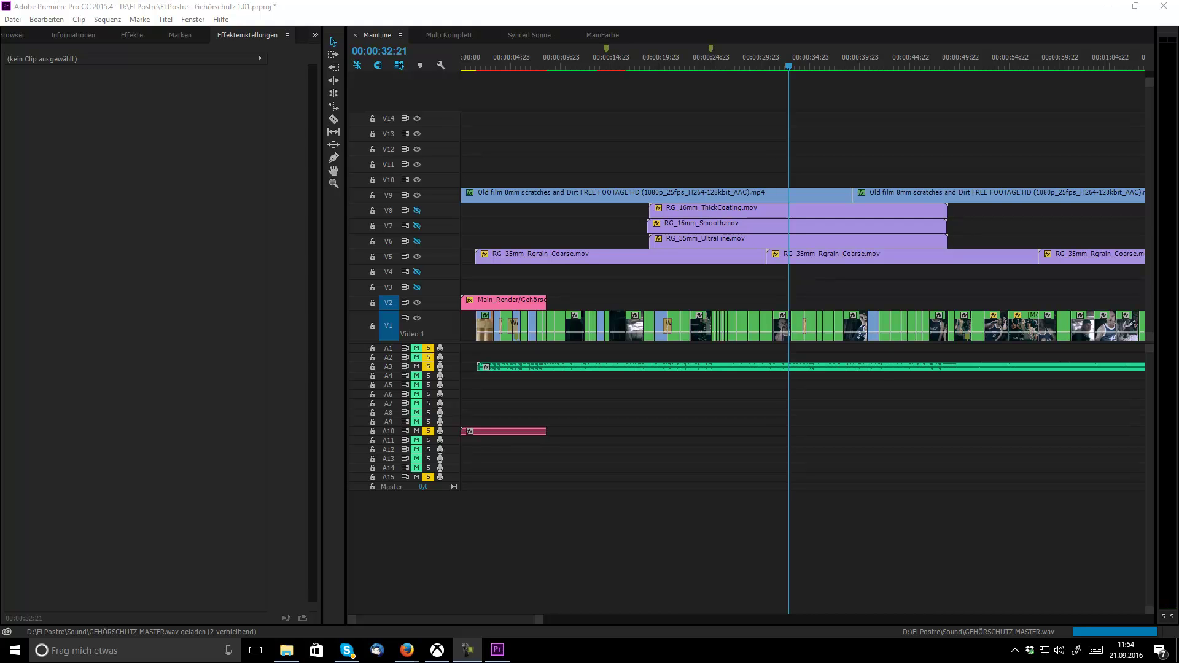
# - Bring the MainLine program monitor into view, narrow it to a compact window, and move it clear of the timeline
pyautogui.moveTo(1178, 55); pyautogui.dragTo(877, 54)
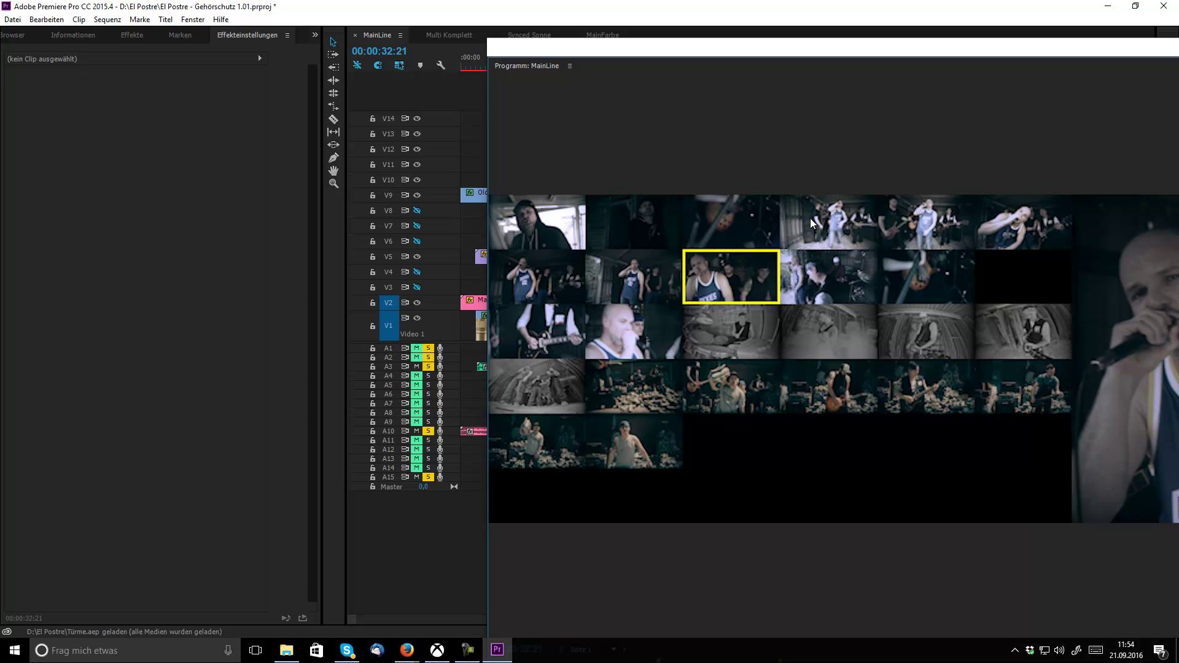
pyautogui.moveTo(1044, 53); pyautogui.dragTo(695, 41)
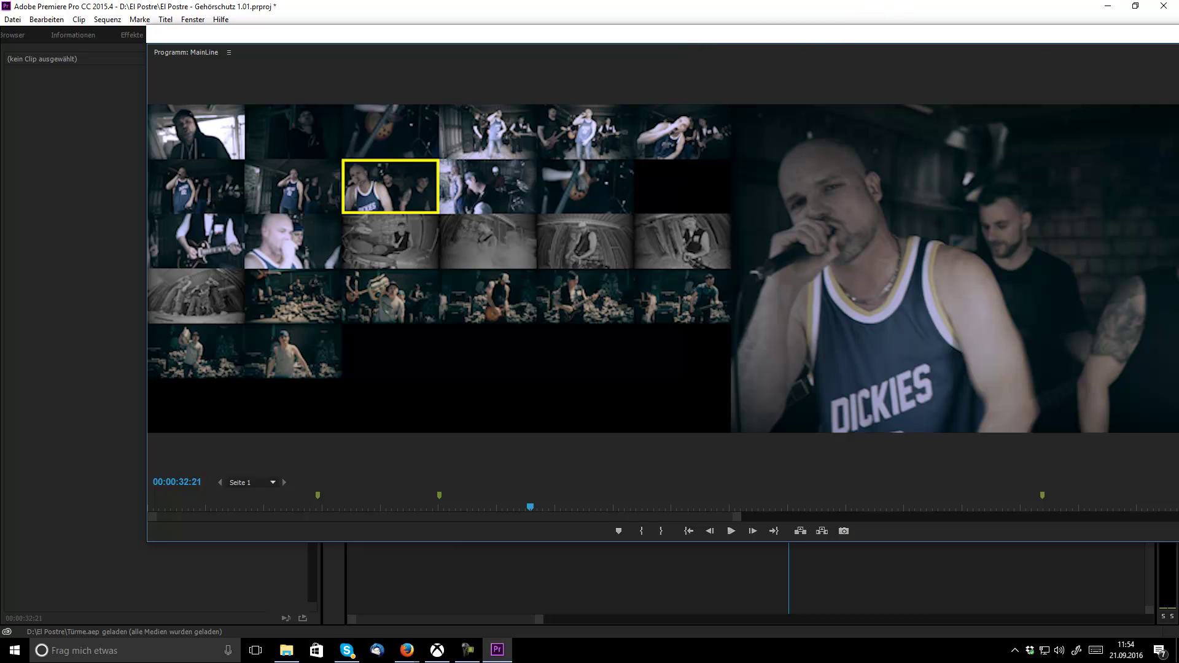
pyautogui.moveTo(1178, 101); pyautogui.dragTo(592, 177)
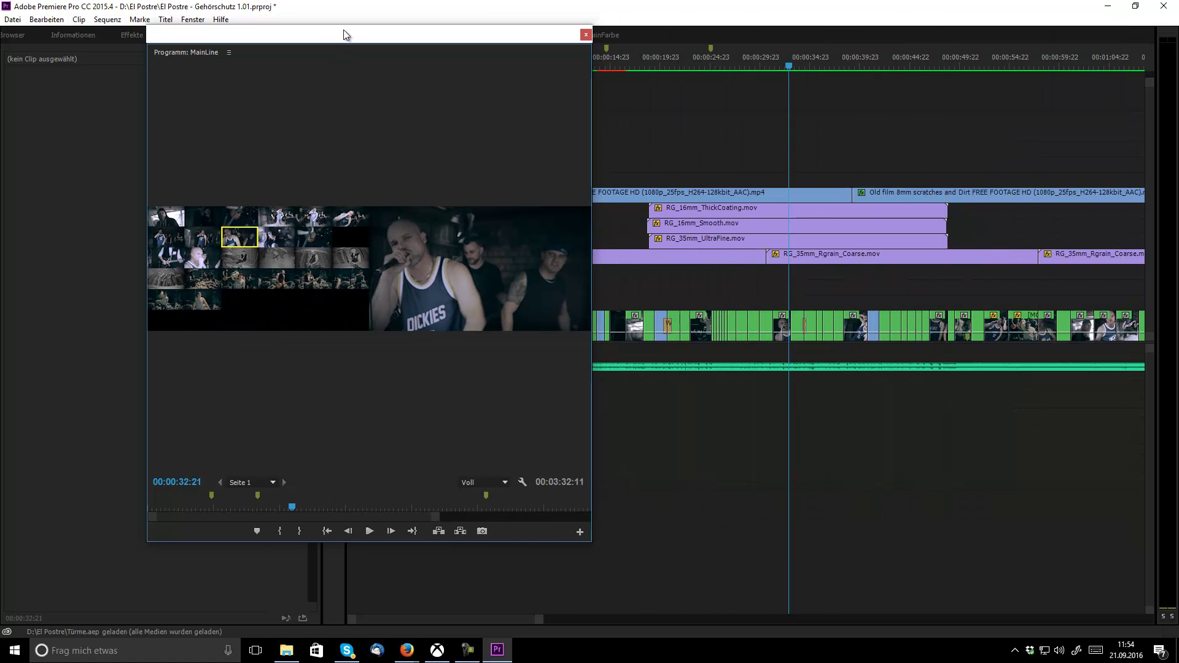
pyautogui.moveTo(342, 33); pyautogui.dragTo(0, 36)
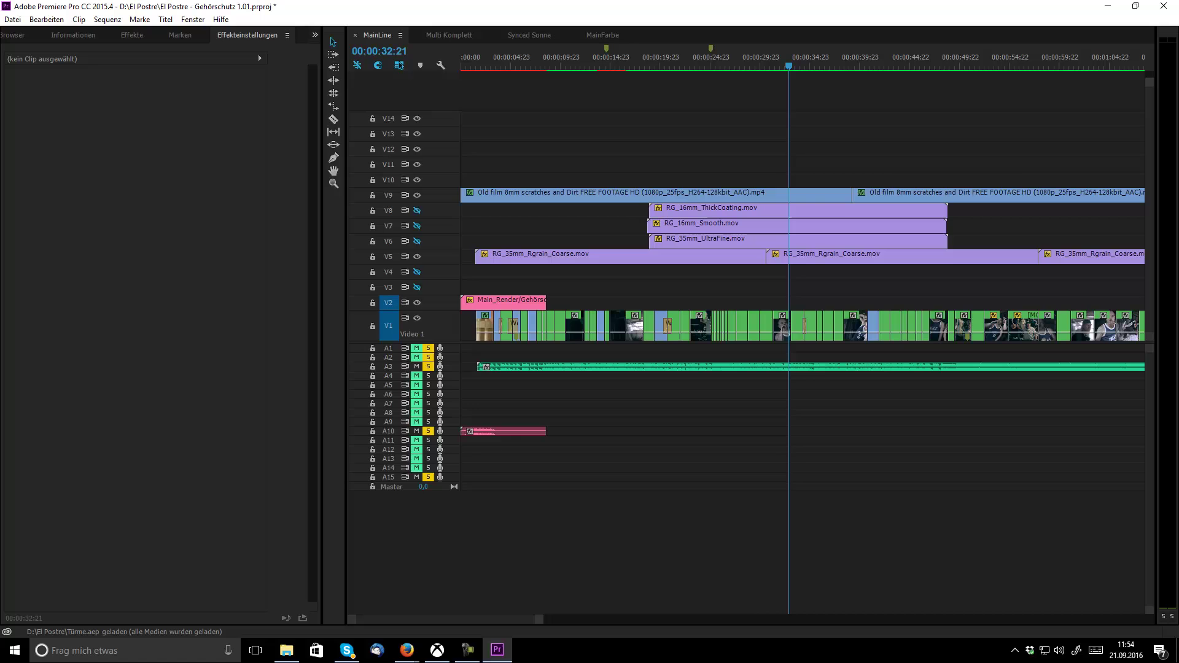
# - Open the Multi Komplett sequence and hide video tracks V26 down to V6
pyautogui.click(436, 35)
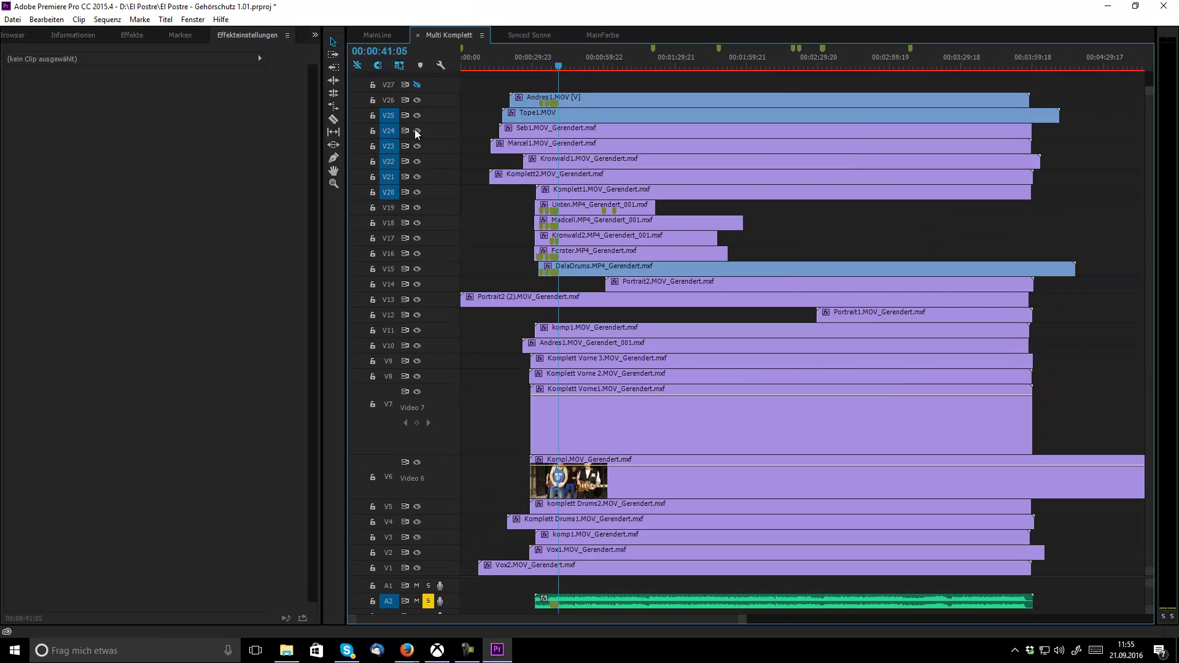
pyautogui.click(417, 99)
pyautogui.click(417, 116)
pyautogui.click(417, 130)
pyautogui.click(417, 146)
pyautogui.click(418, 161)
pyautogui.click(417, 176)
pyautogui.click(417, 191)
pyautogui.click(417, 207)
pyautogui.click(417, 223)
pyautogui.click(418, 239)
pyautogui.click(417, 269)
pyautogui.click(418, 238)
pyautogui.click(417, 253)
pyautogui.click(417, 238)
pyautogui.click(417, 284)
pyautogui.click(419, 301)
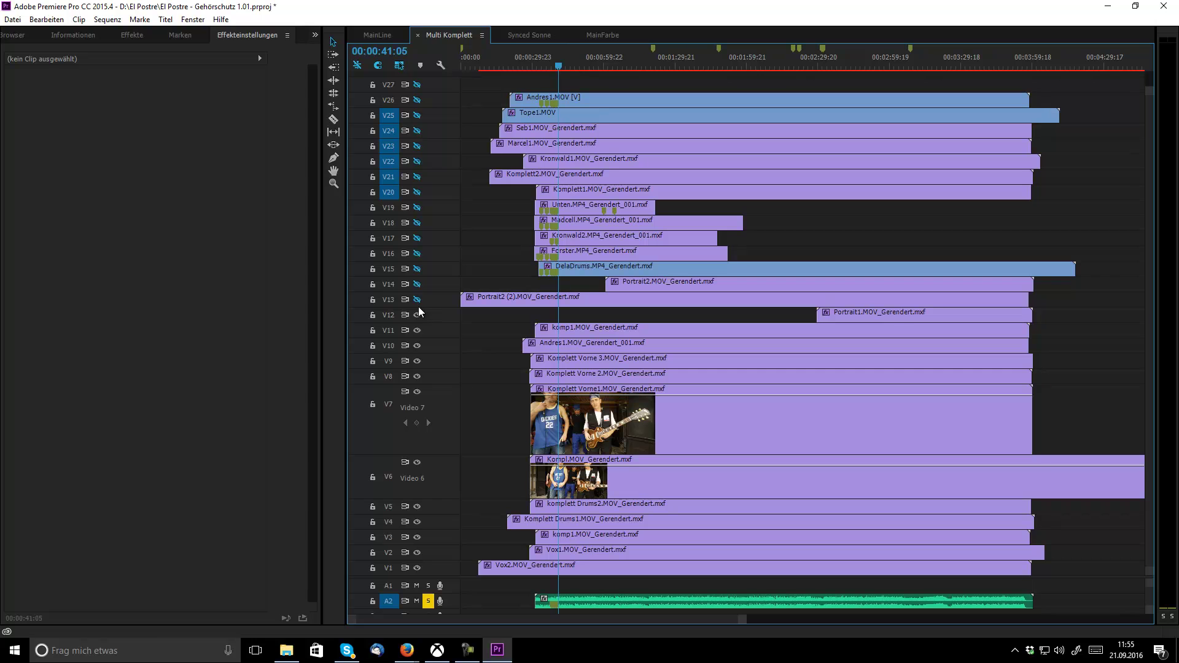
pyautogui.click(417, 346)
pyautogui.click(420, 360)
pyautogui.click(418, 377)
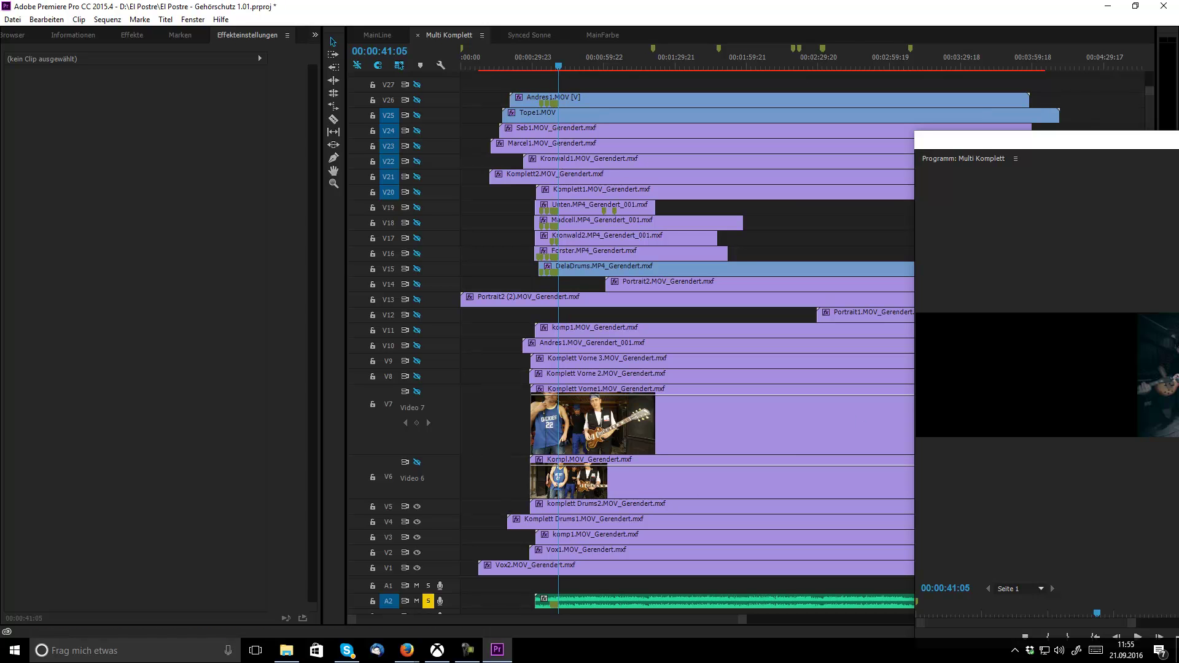
# - Check the Multi Komplett picture in the program monitor up to 00:00:52:01, and switch to the MainLine sequence
pyautogui.moveTo(1073, 149); pyautogui.dragTo(753, 51)
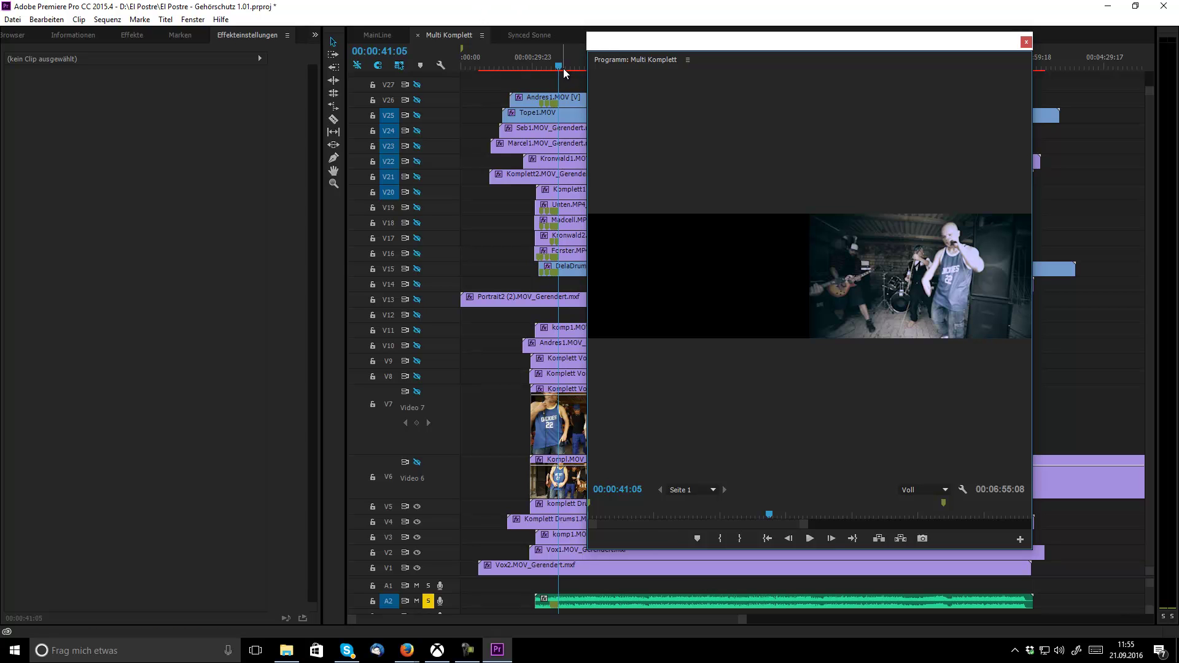
pyautogui.moveTo(558, 69); pyautogui.dragTo(588, 70)
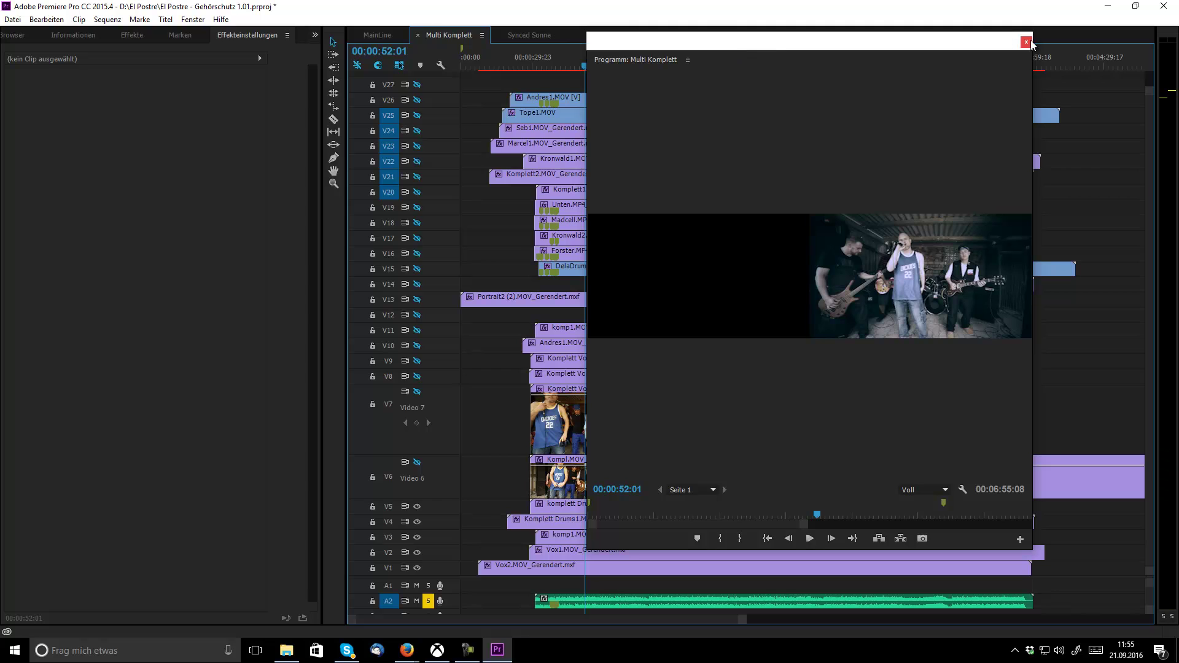
pyautogui.click(363, 35)
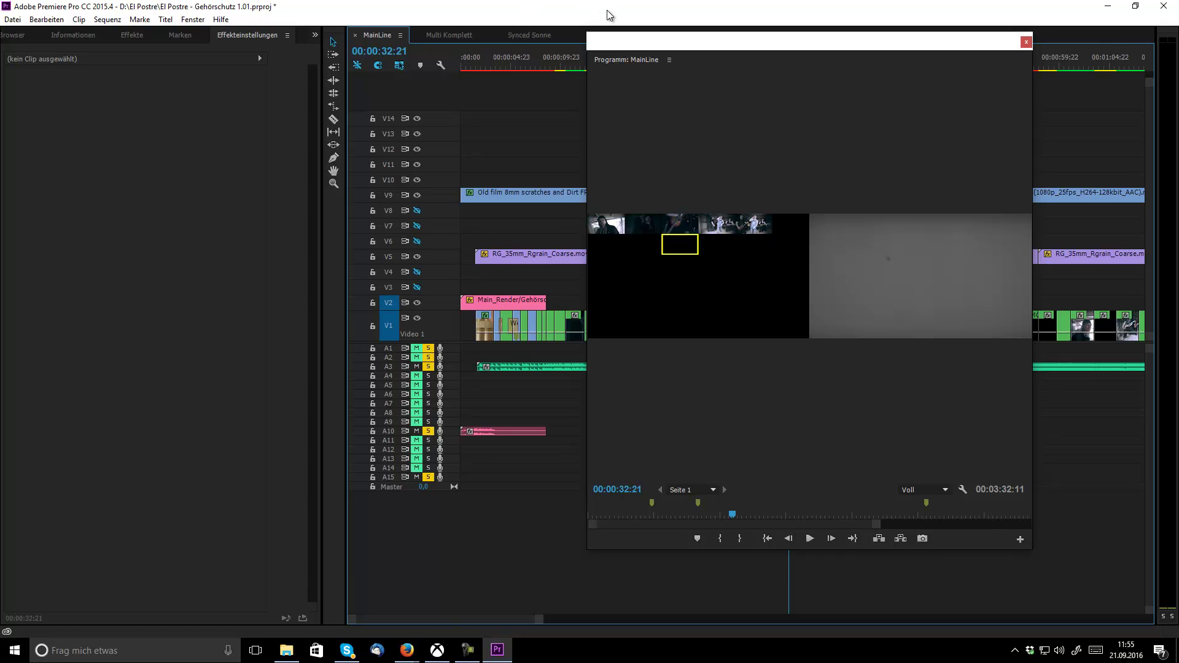
# - Set the MainLine program monitor's playback resolution to 1/8 and enlarge the monitor across the full screen width
pyautogui.click(942, 490)
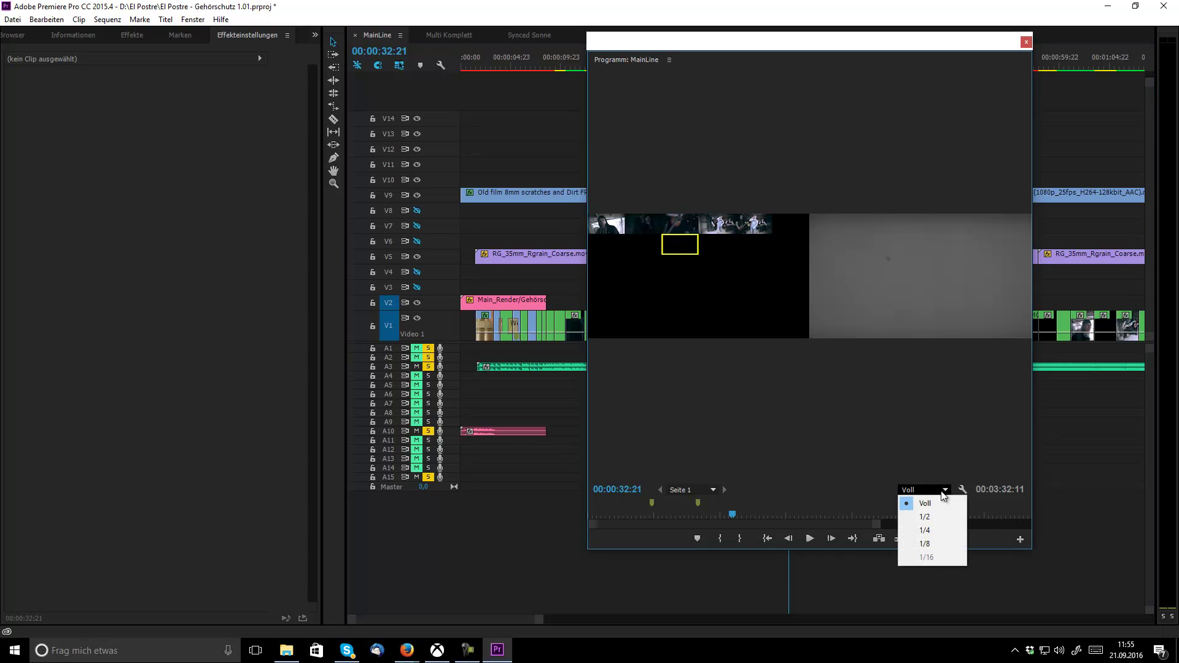
pyautogui.click(924, 545)
pyautogui.moveTo(941, 52); pyautogui.dragTo(824, 55)
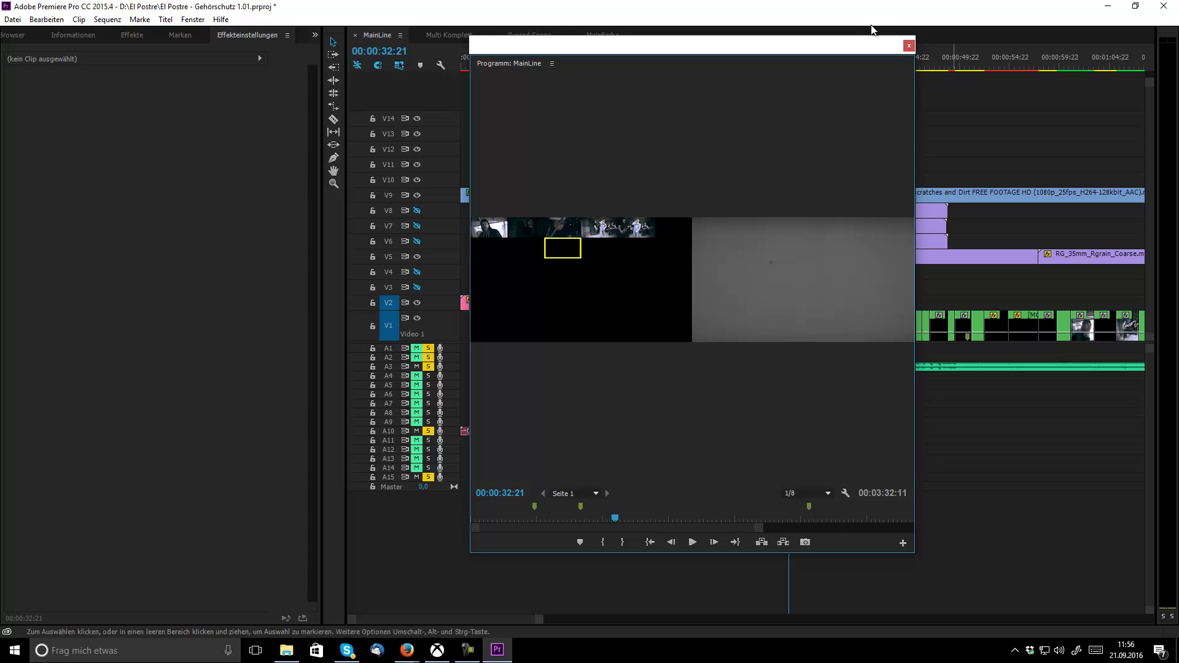
pyautogui.moveTo(915, 100); pyautogui.dragTo(1178, 100)
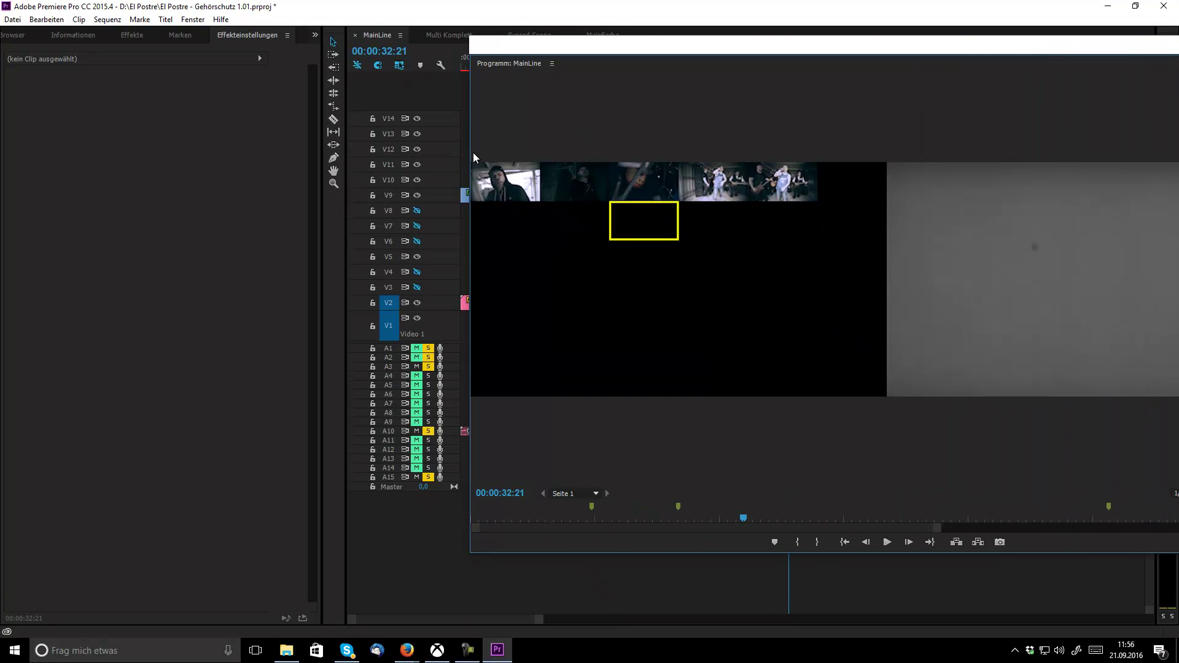
pyautogui.moveTo(466, 156); pyautogui.dragTo(1, 204)
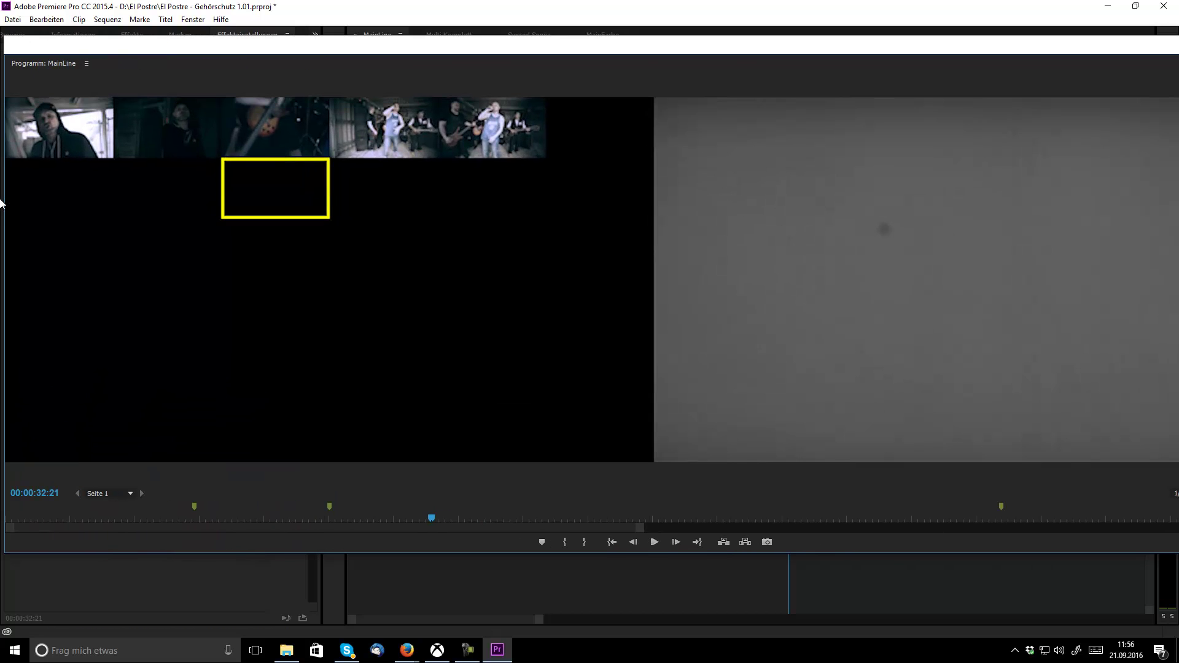
# - Preview the MainLine multicam playback from 00:00:32:21 at the reduced resolution
pyautogui.click(654, 543)
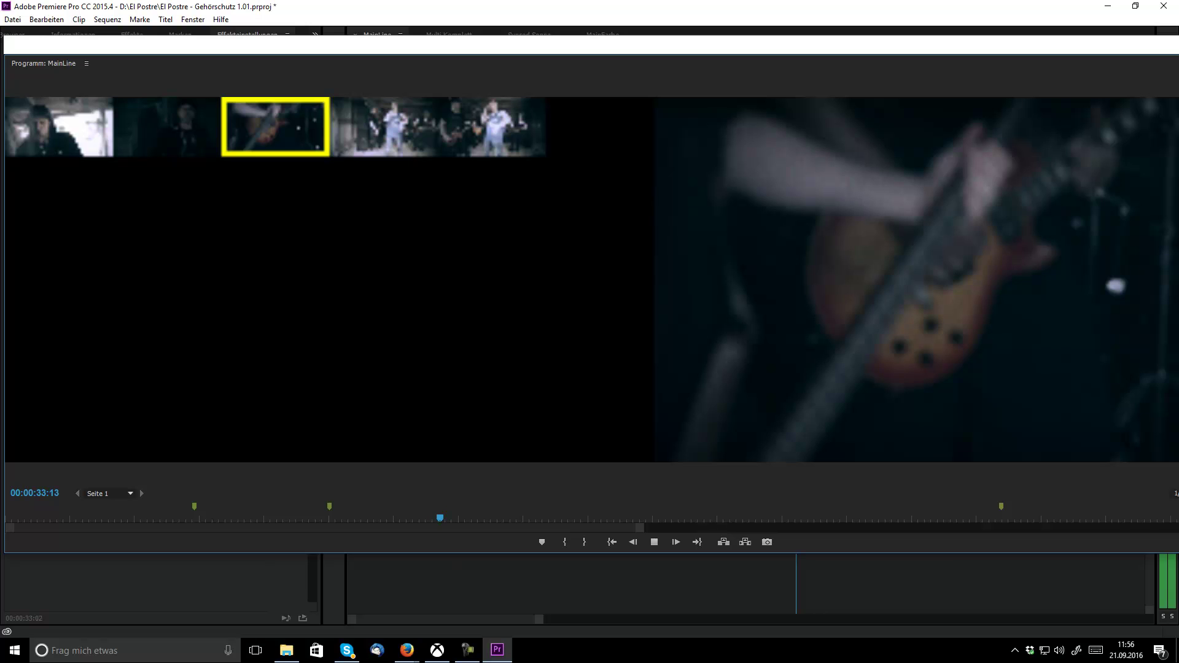
pyautogui.click(411, 231)
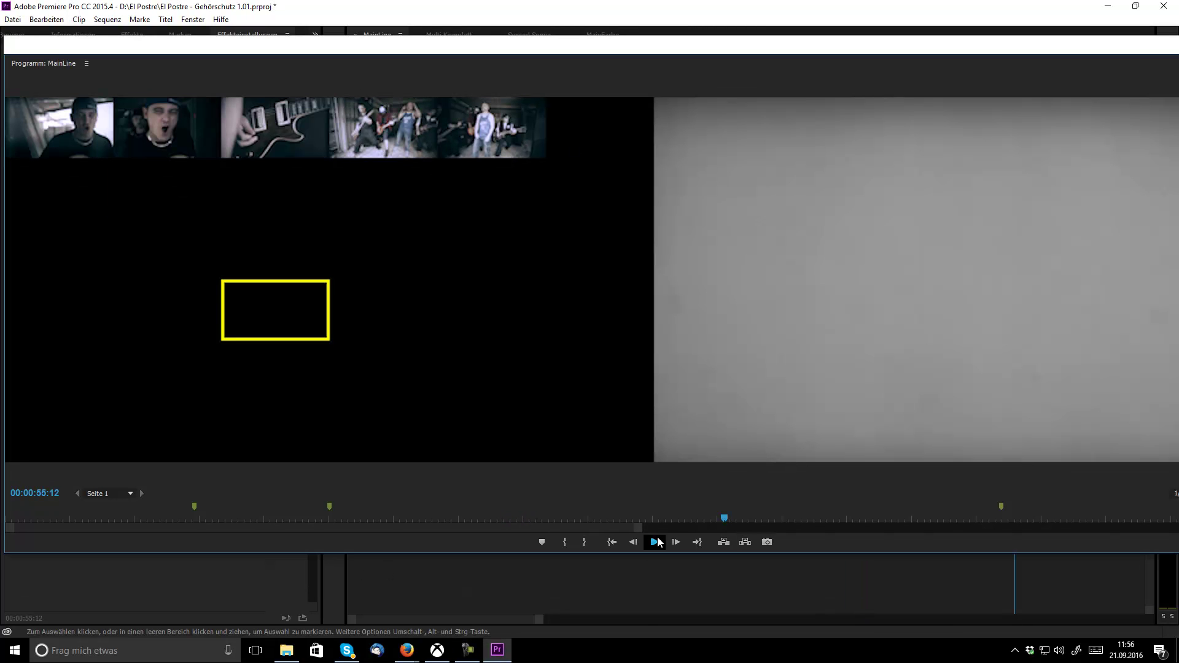
# - Play MainLine from 00:00:55:12 and cut live between cameras 1, 2, 3, 2, 3, 4, 5, 3, 2 and 4, stopping at 00:01:08:16
pyautogui.click(655, 541)
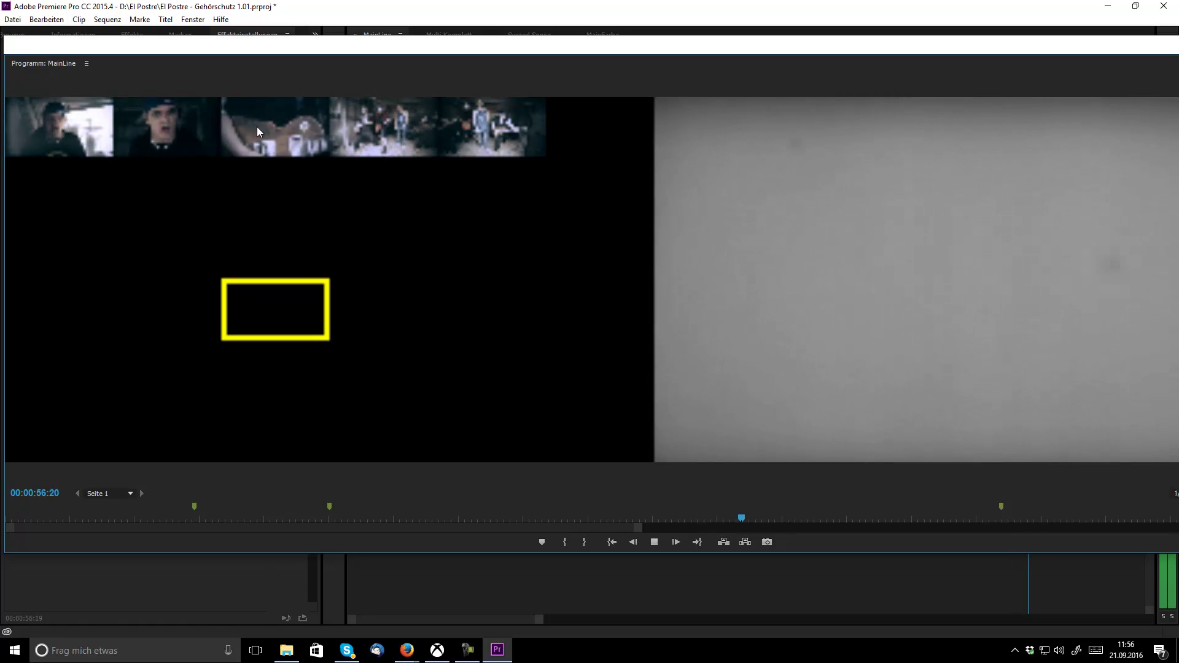
pyautogui.click(78, 144)
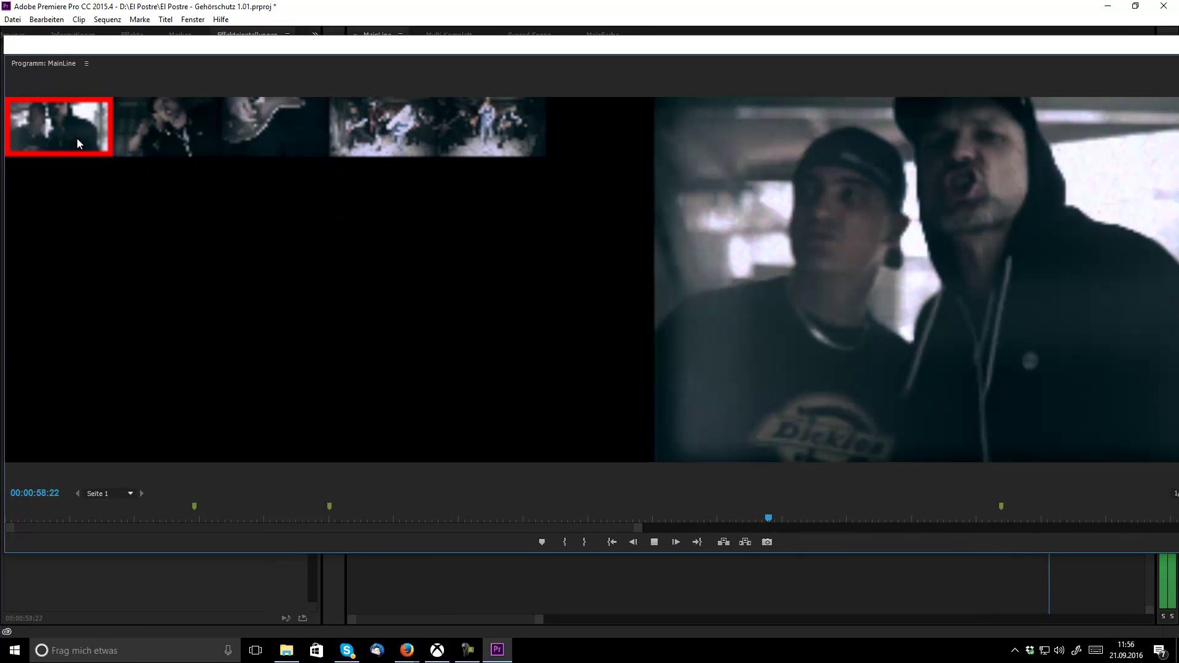
pyautogui.click(137, 133)
pyautogui.click(241, 137)
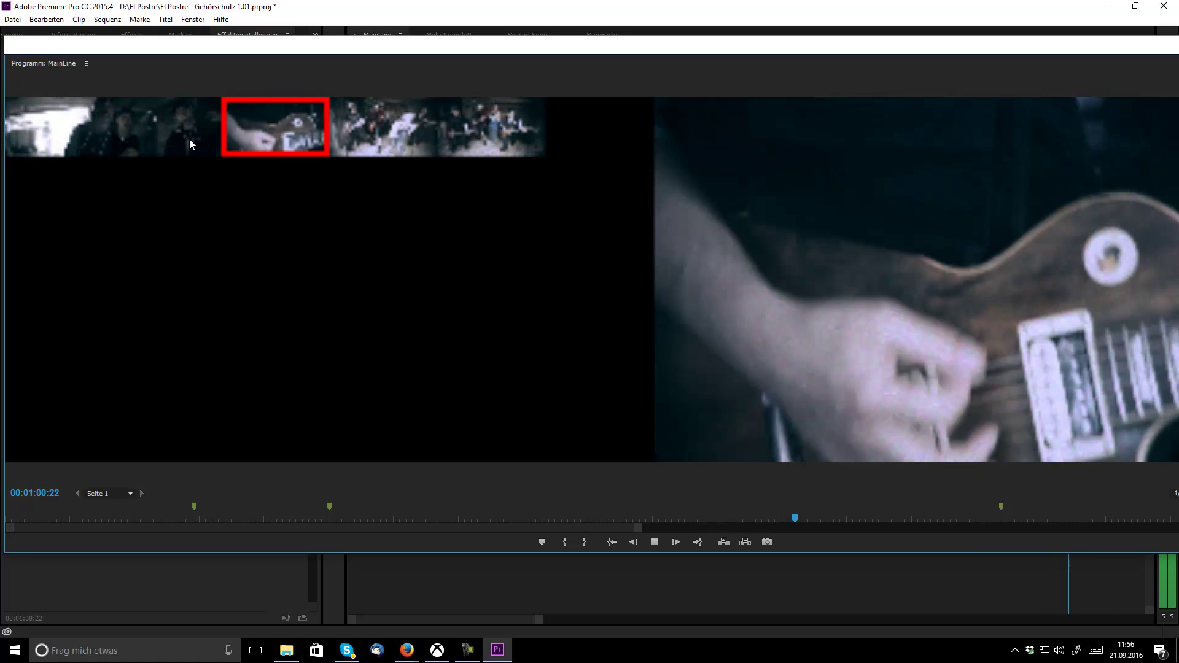
pyautogui.click(154, 136)
pyautogui.click(271, 132)
pyautogui.click(397, 130)
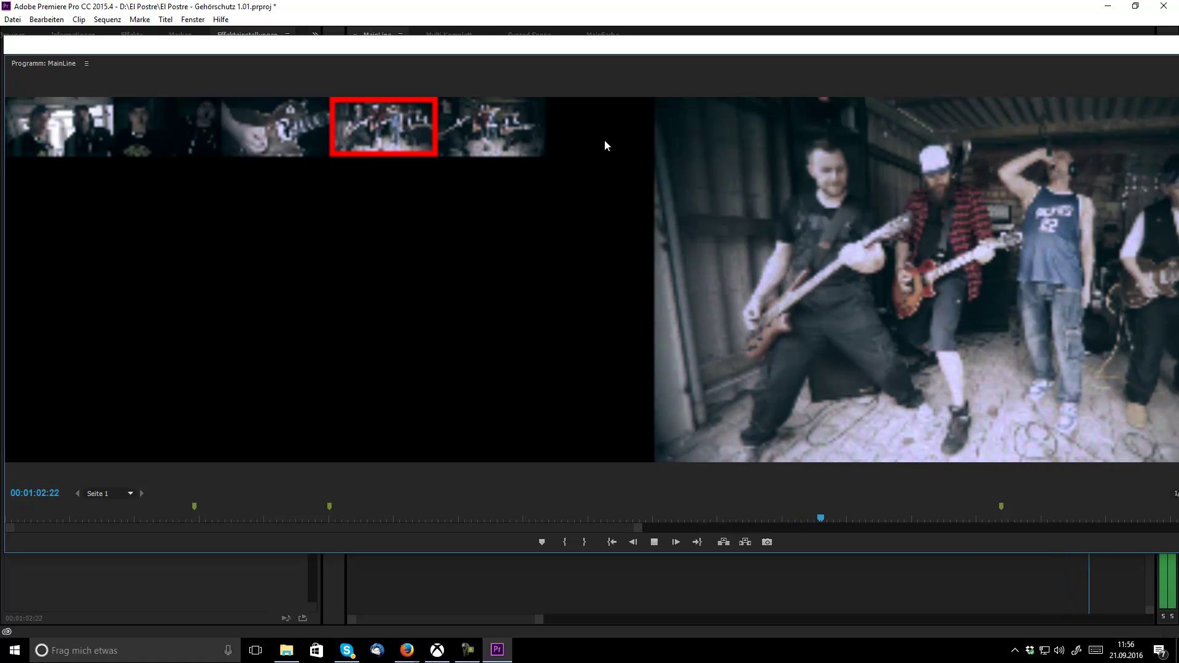
pyautogui.click(495, 132)
pyautogui.click(300, 143)
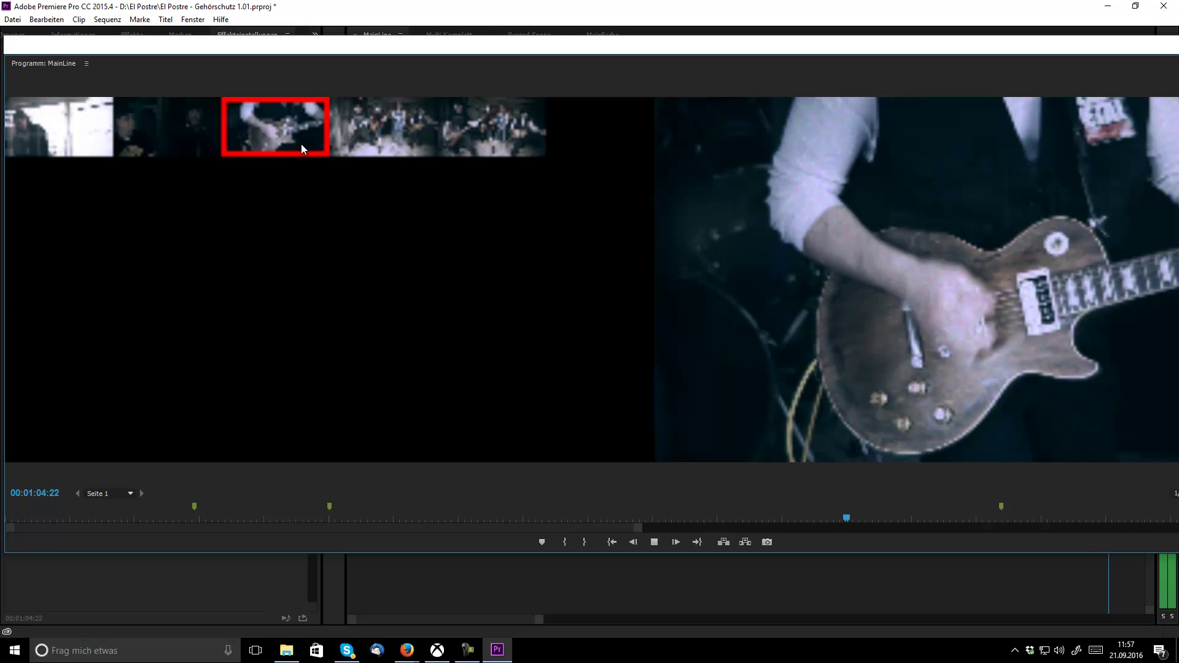
pyautogui.click(191, 126)
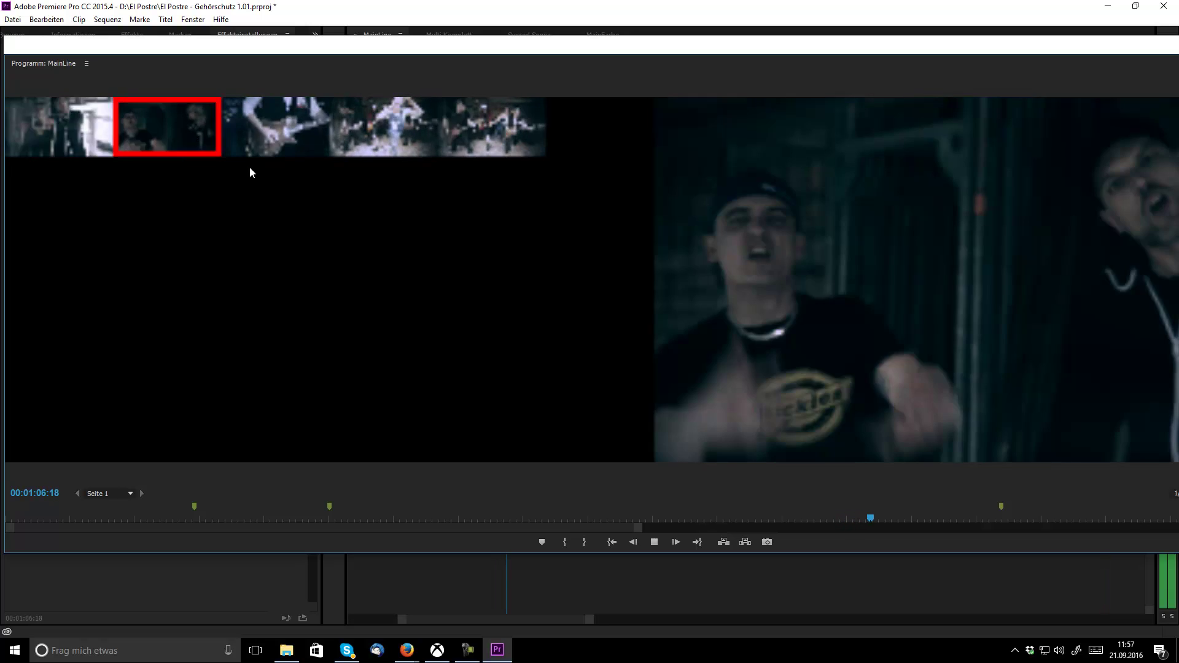
pyautogui.press('4')
pyautogui.click(658, 540)
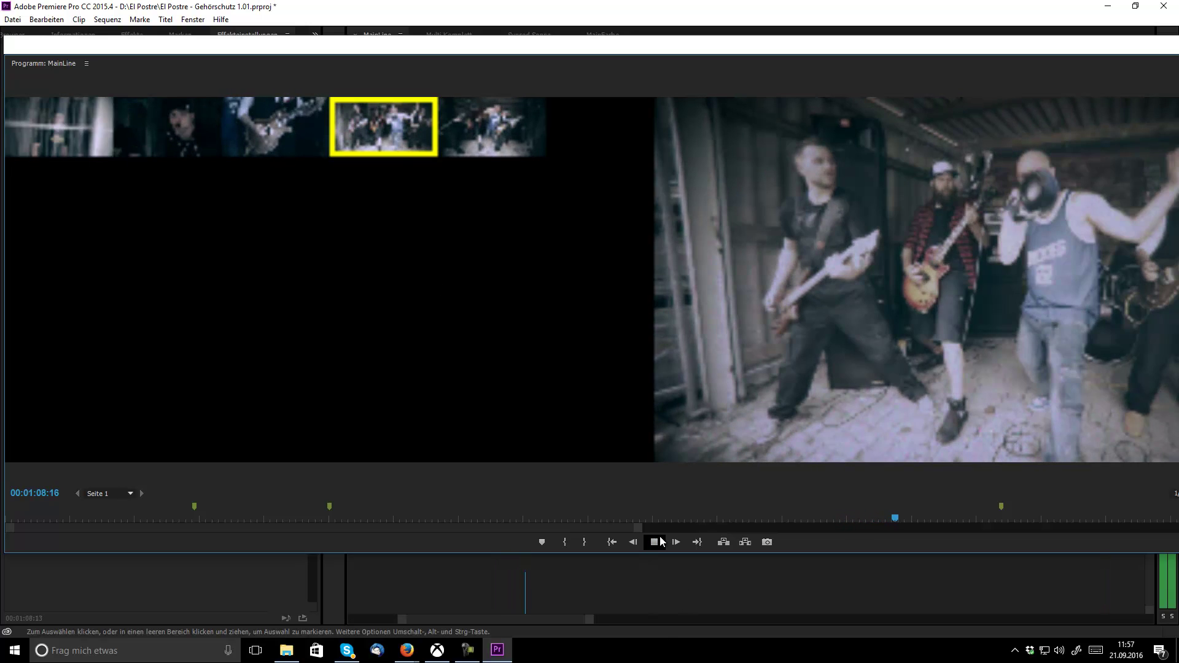
# - Move the program monitor clear of the timeline and open the Multi Komplett sequence to show its camera tracks
pyautogui.moveTo(840, 54); pyautogui.dragTo(1178, 75)
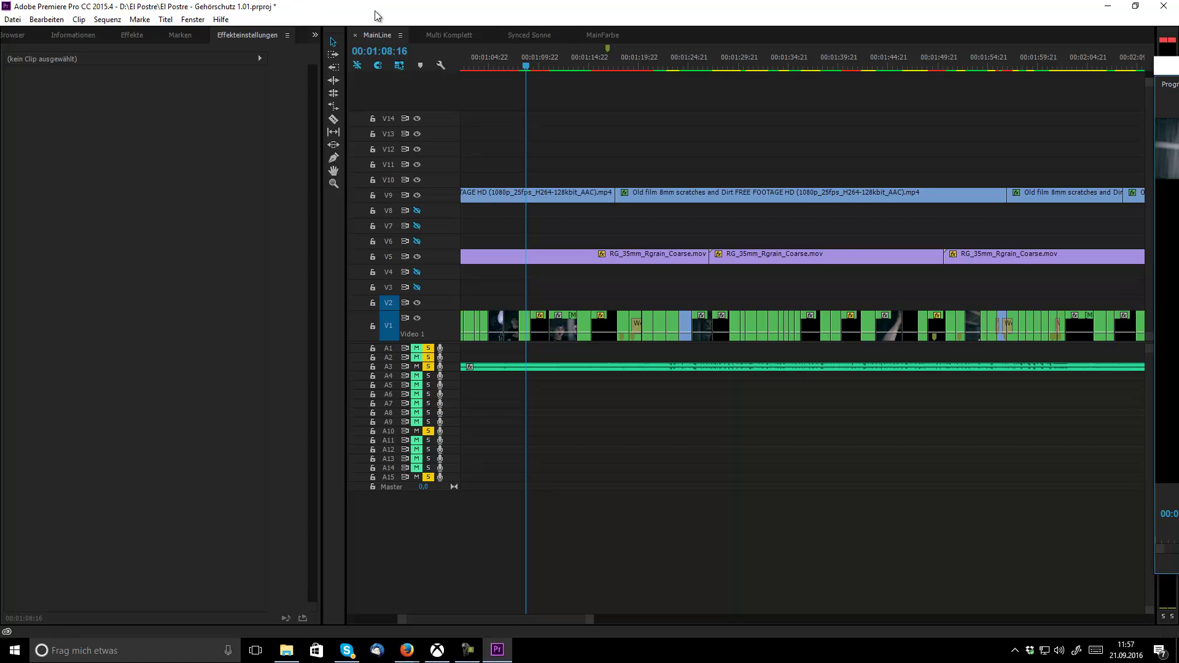
pyautogui.click(451, 34)
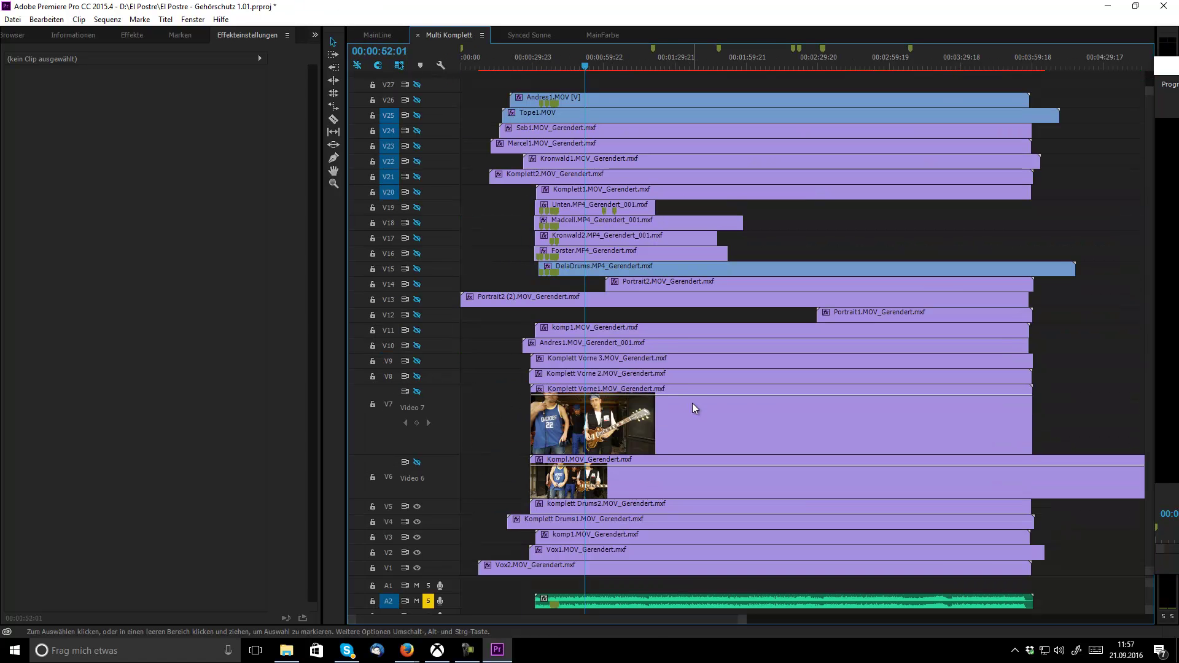
pyautogui.scroll(-2, 693, 404)
pyautogui.scroll(2, 694, 404)
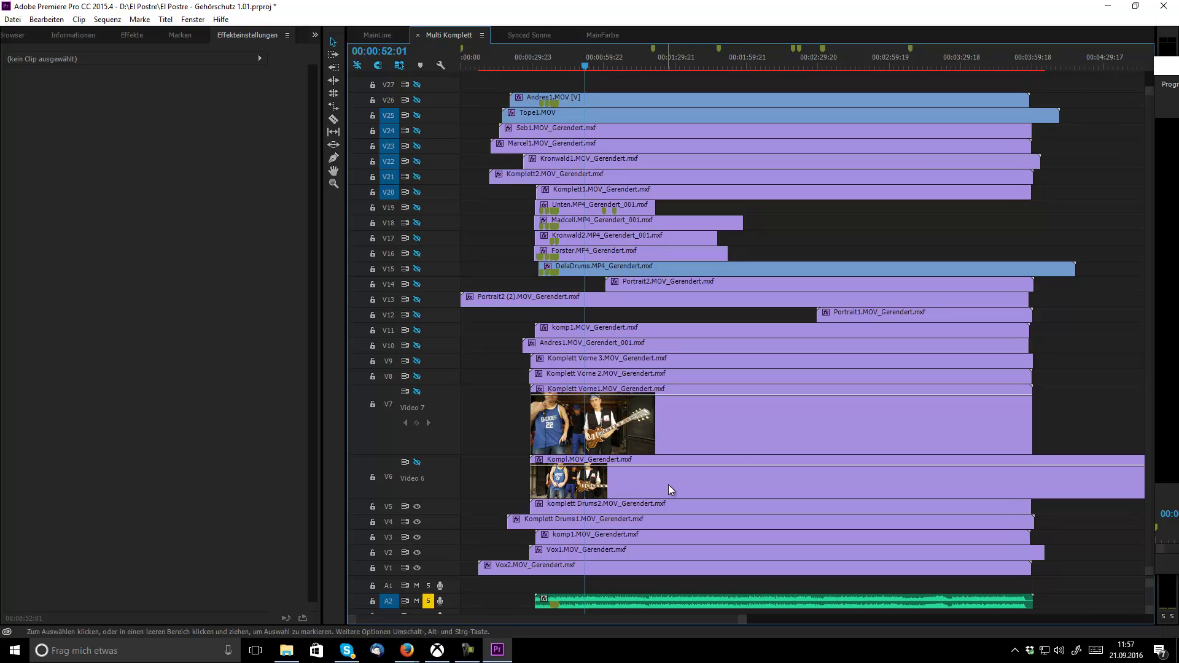
# - Start Render and Replace for the Andres1.MOV clip on track V26 with Einzelne Clips as the source
pyautogui.click(624, 97)
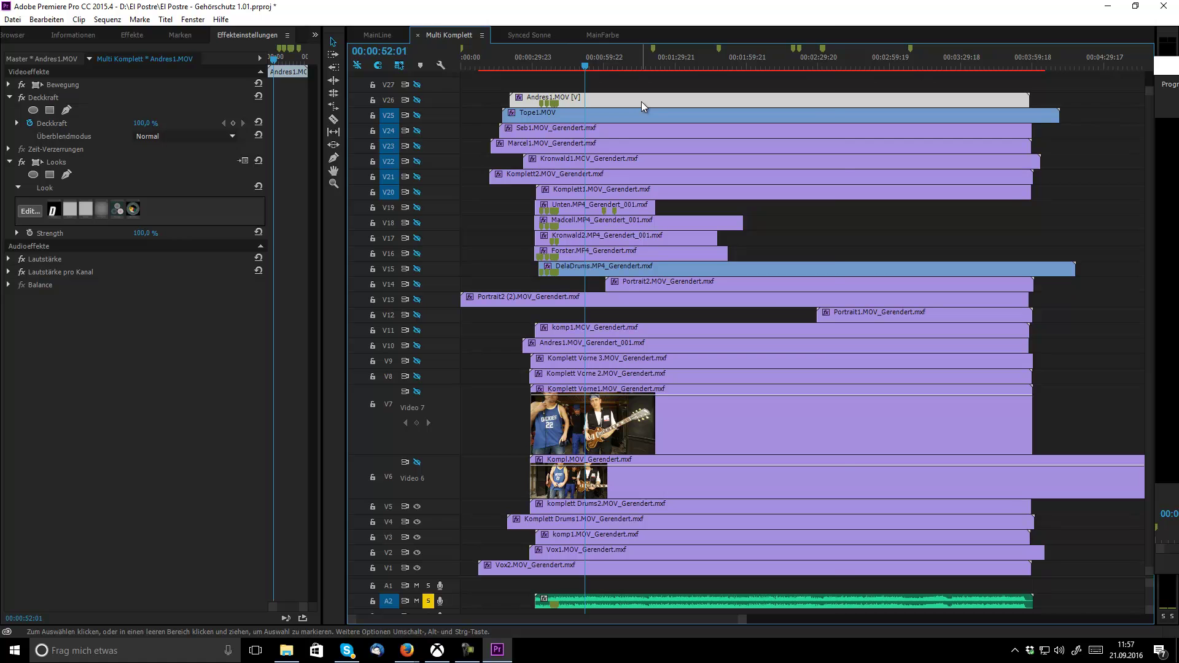
pyautogui.rightClick(641, 102)
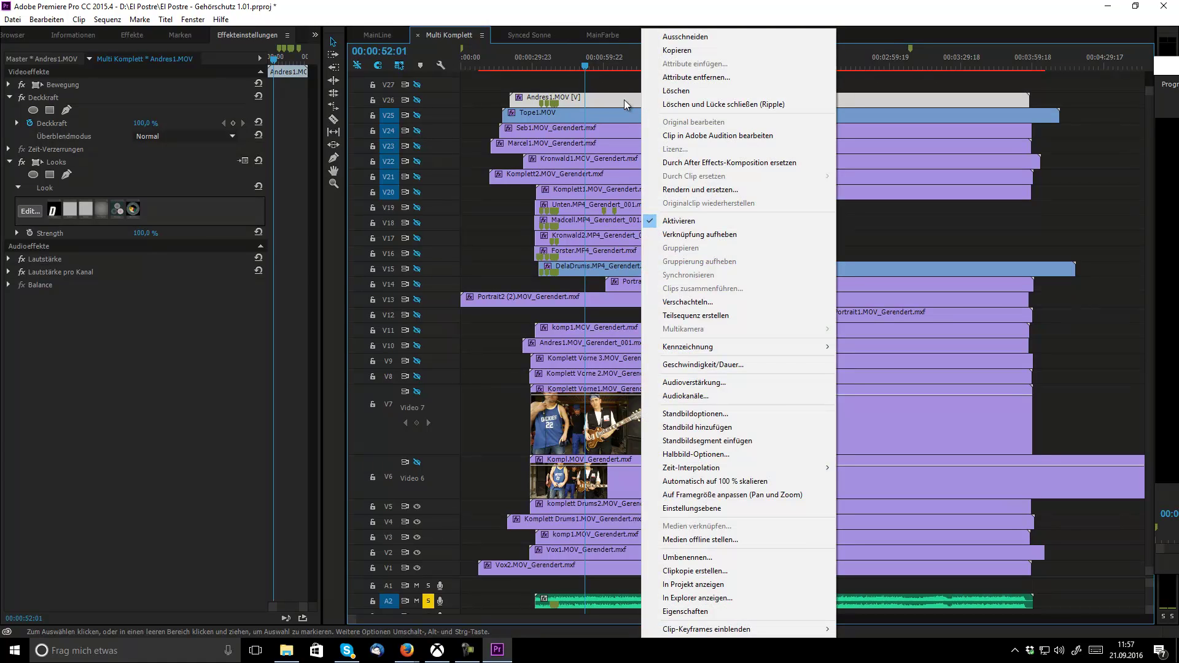
pyautogui.click(736, 192)
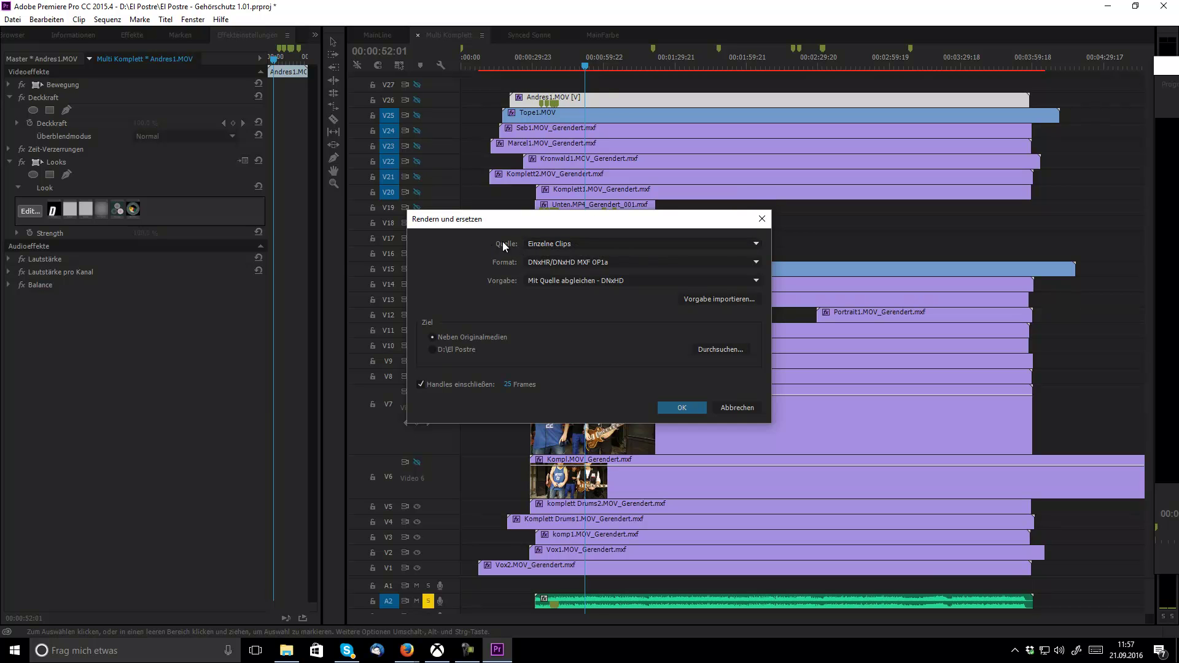
pyautogui.click(577, 245)
pyautogui.click(547, 246)
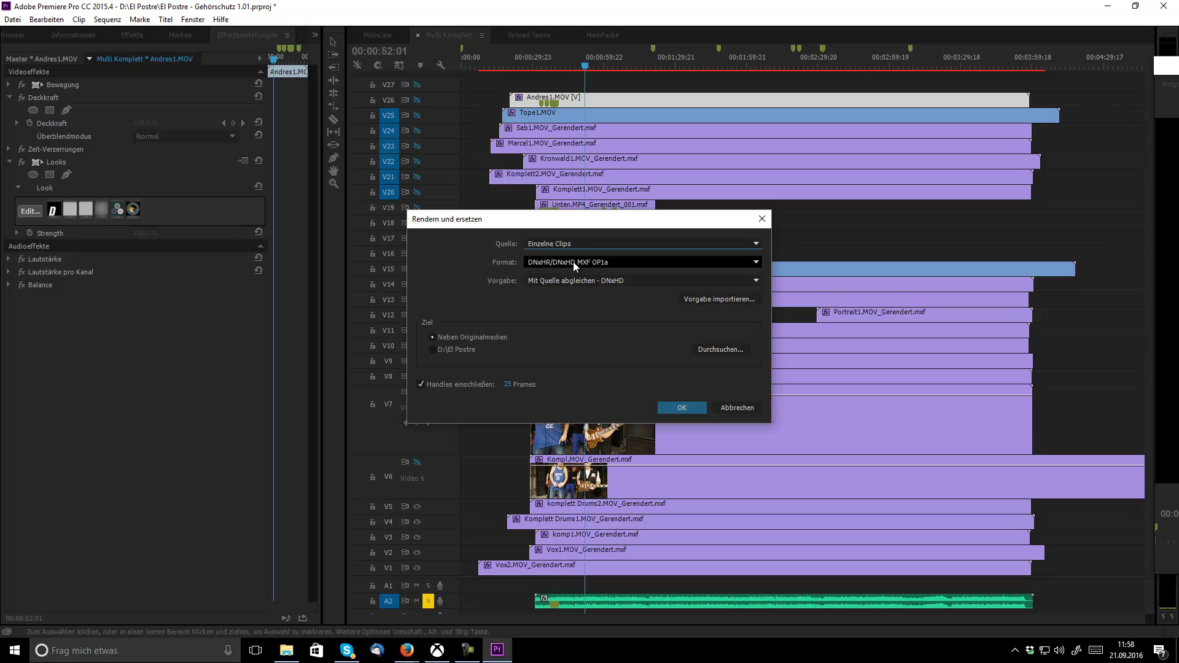
# - Try rendering the clip as DNxHR/DNxHD MXF OP1a with the Mit Quelle abgleichen - DNxHD preset, and cancel the transcoding and the dialog
pyautogui.click(613, 269)
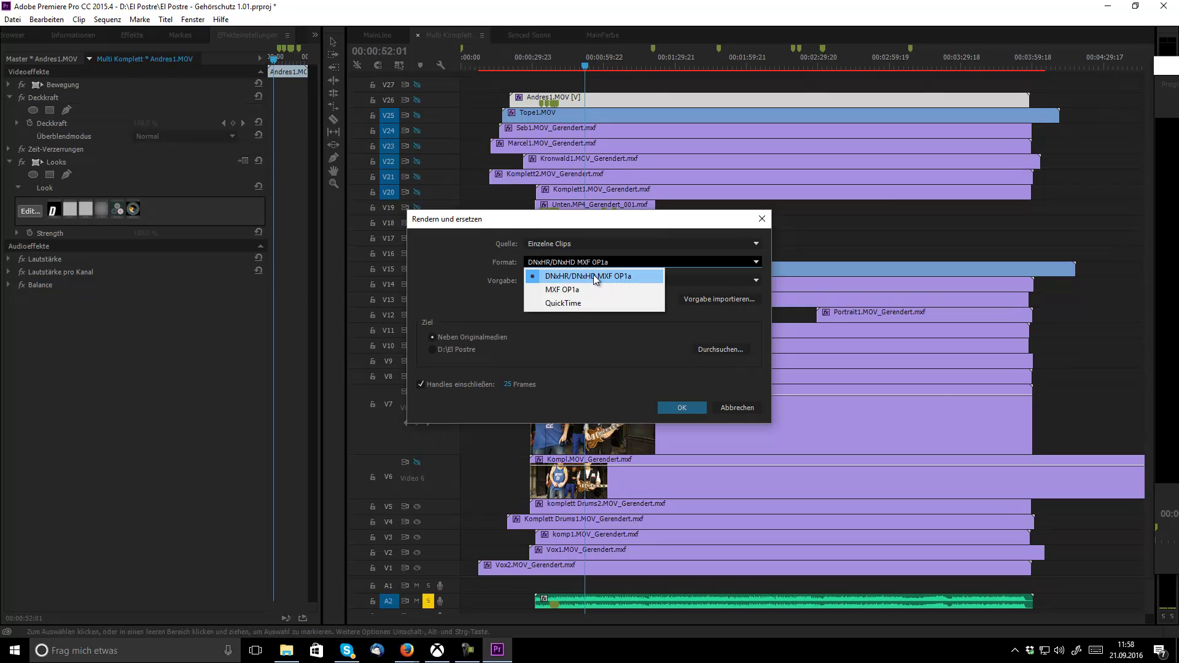
pyautogui.click(594, 275)
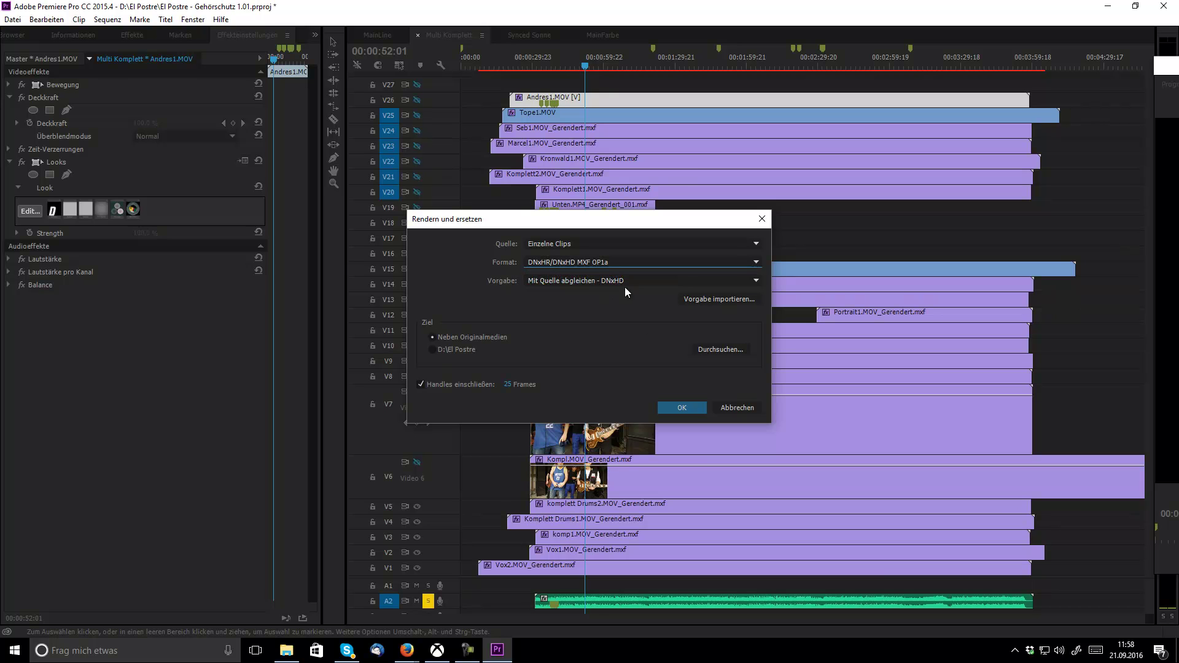
pyautogui.click(551, 280)
pyautogui.click(551, 298)
pyautogui.click(681, 408)
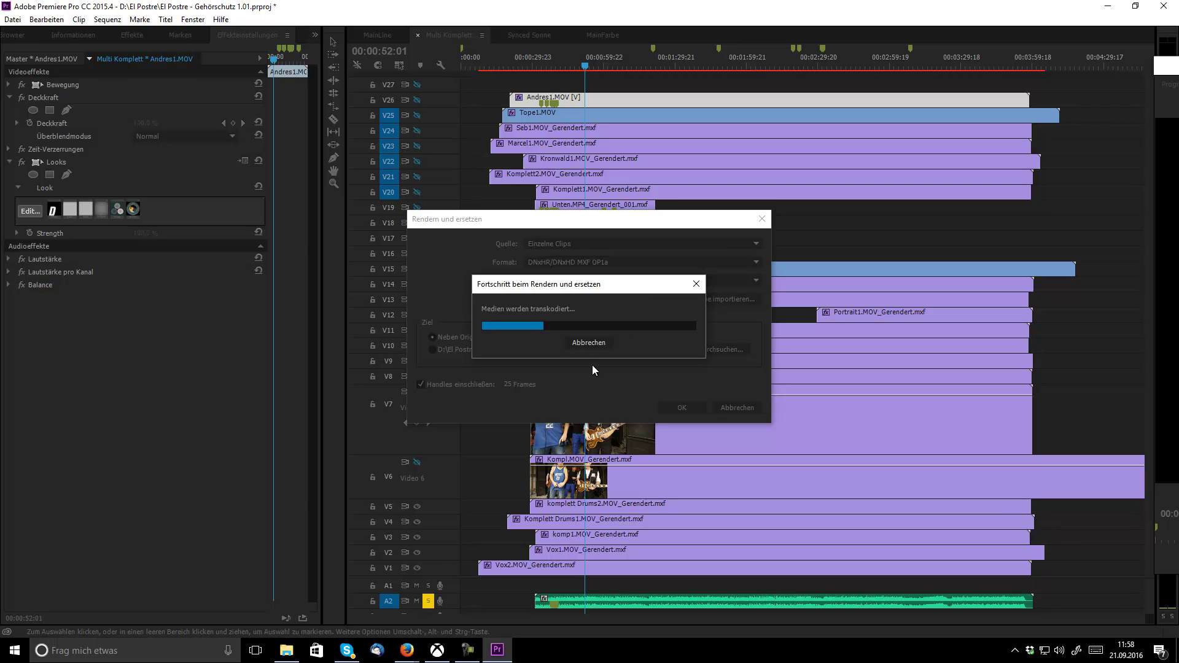
pyautogui.click(601, 345)
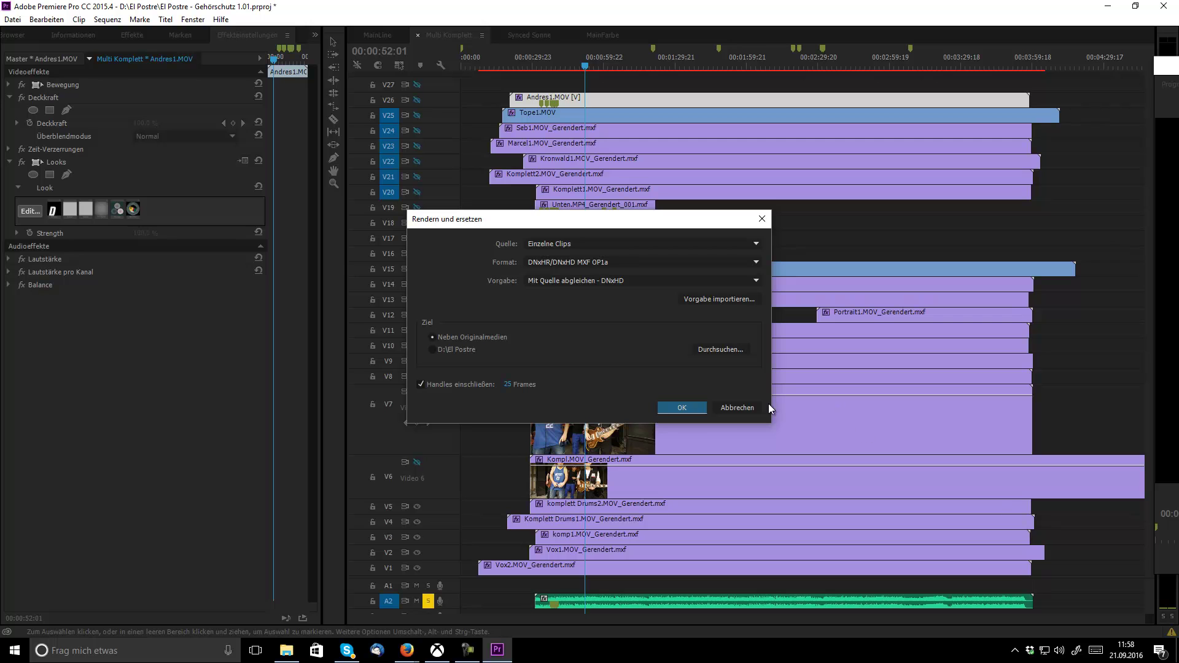
pyautogui.click(738, 408)
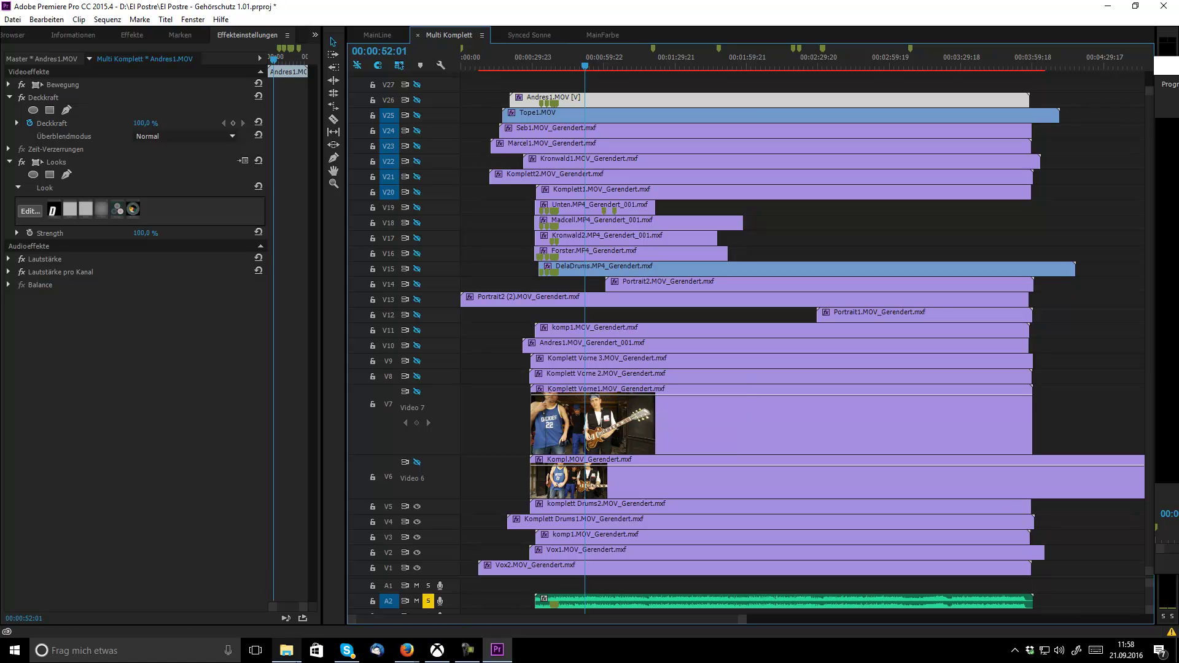
# - Switch to File Explorer, open Dieser PC, and compare the drives OS (C:), Daten (D:) and DESIGN LIBRARY (F:)
pyautogui.click(286, 650)
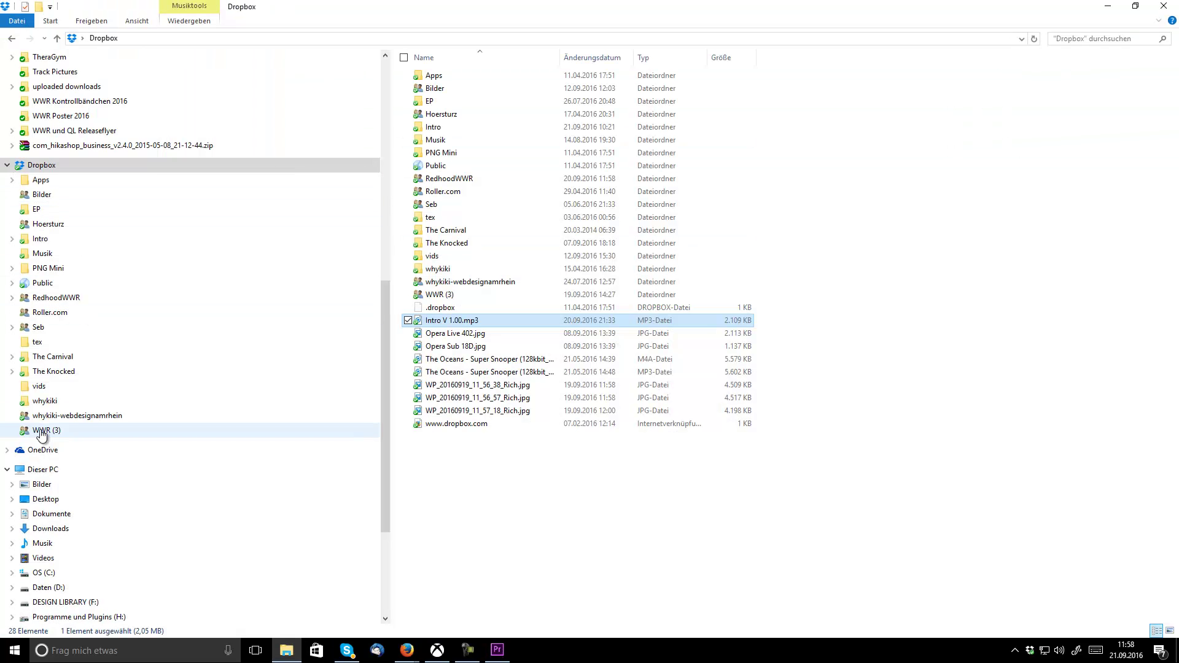
pyautogui.click(35, 473)
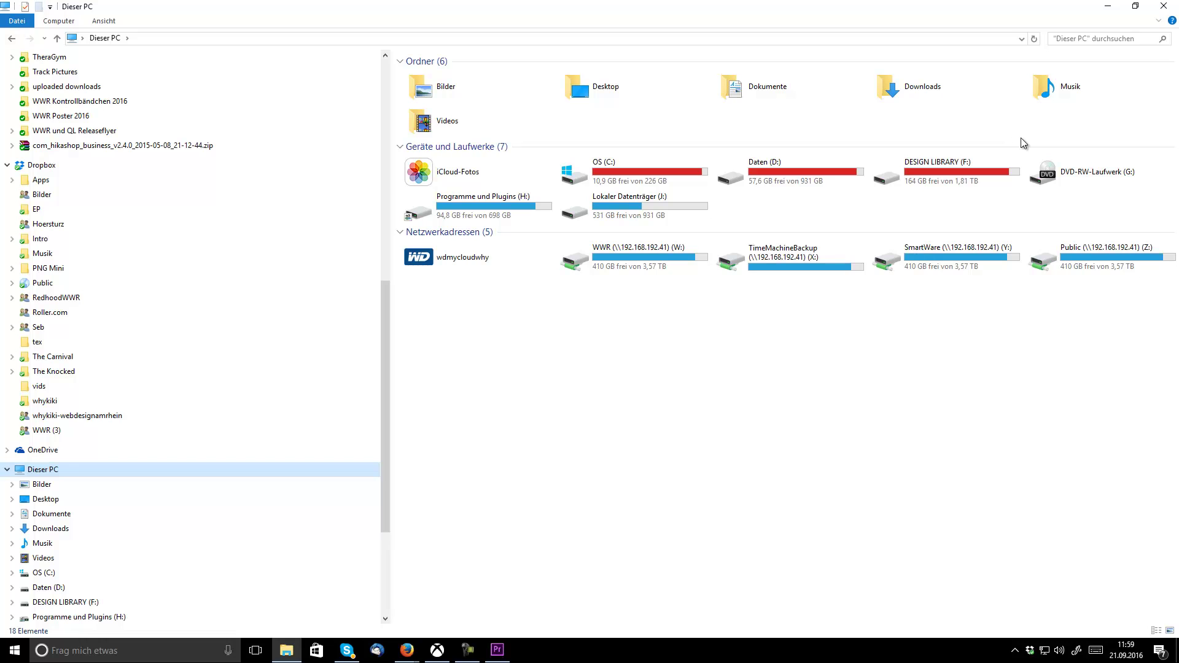
pyautogui.click(633, 175)
pyautogui.click(826, 184)
pyautogui.click(675, 182)
pyautogui.click(781, 177)
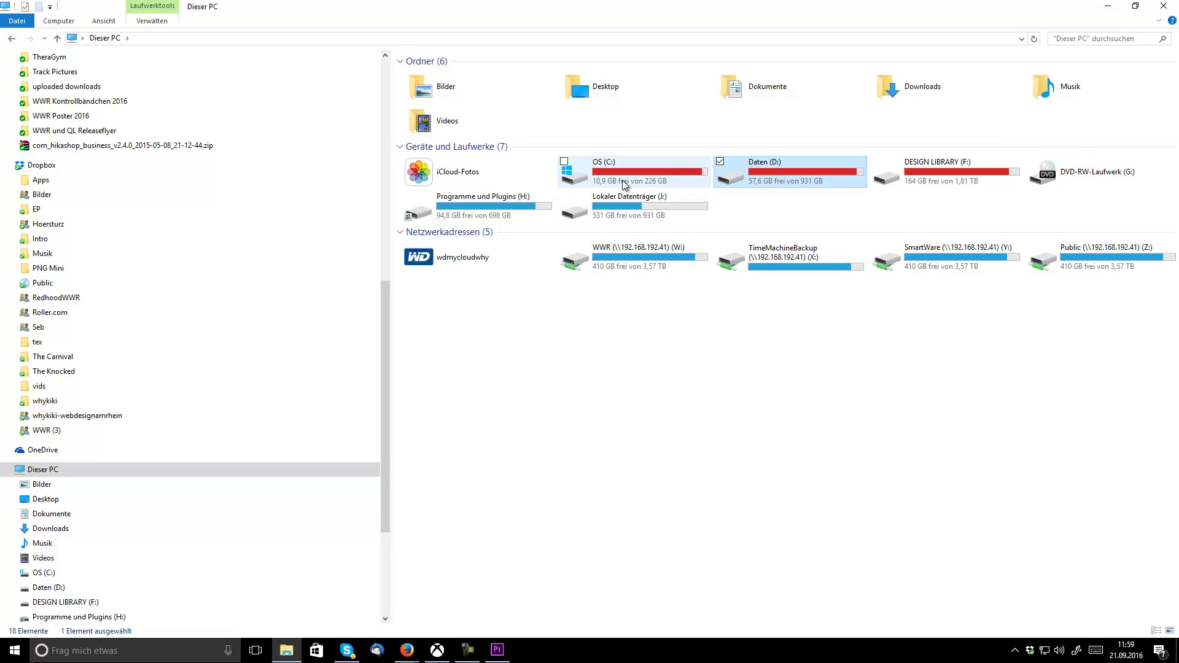
pyautogui.click(626, 181)
pyautogui.click(773, 177)
pyautogui.click(639, 178)
pyautogui.click(978, 163)
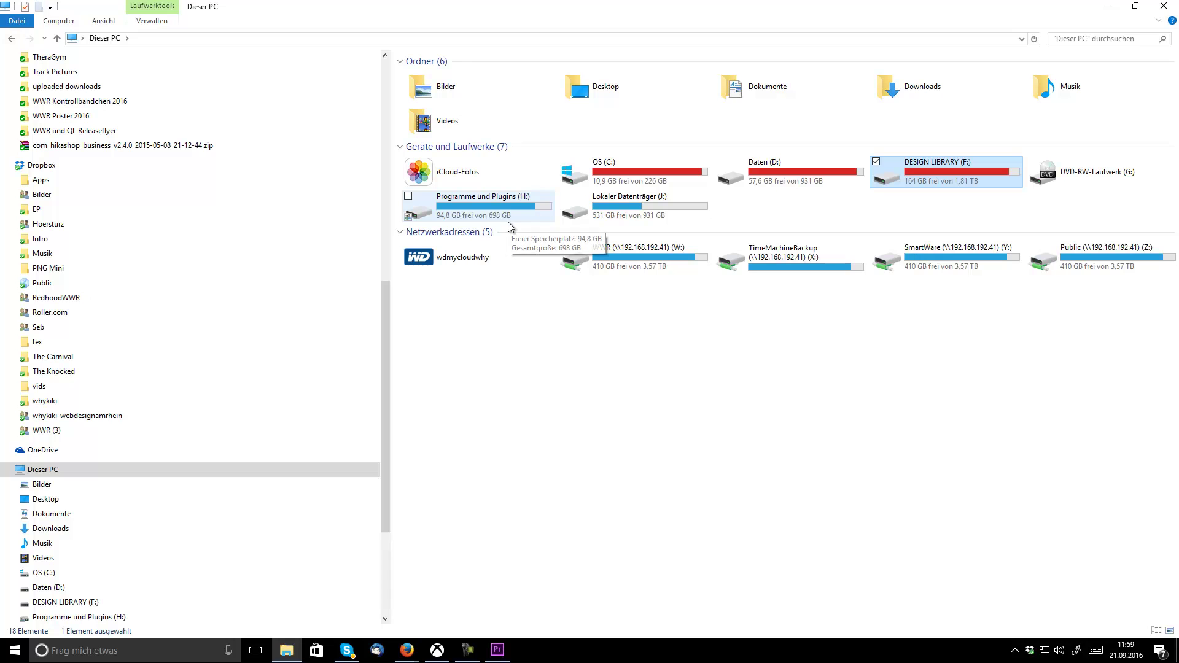
# - Browse the Daten (D:) drive, and open the EP3 folder on DESIGN LIBRARY (F:) to examine the rendered and original video file sizes
pyautogui.doubleClick(813, 163)
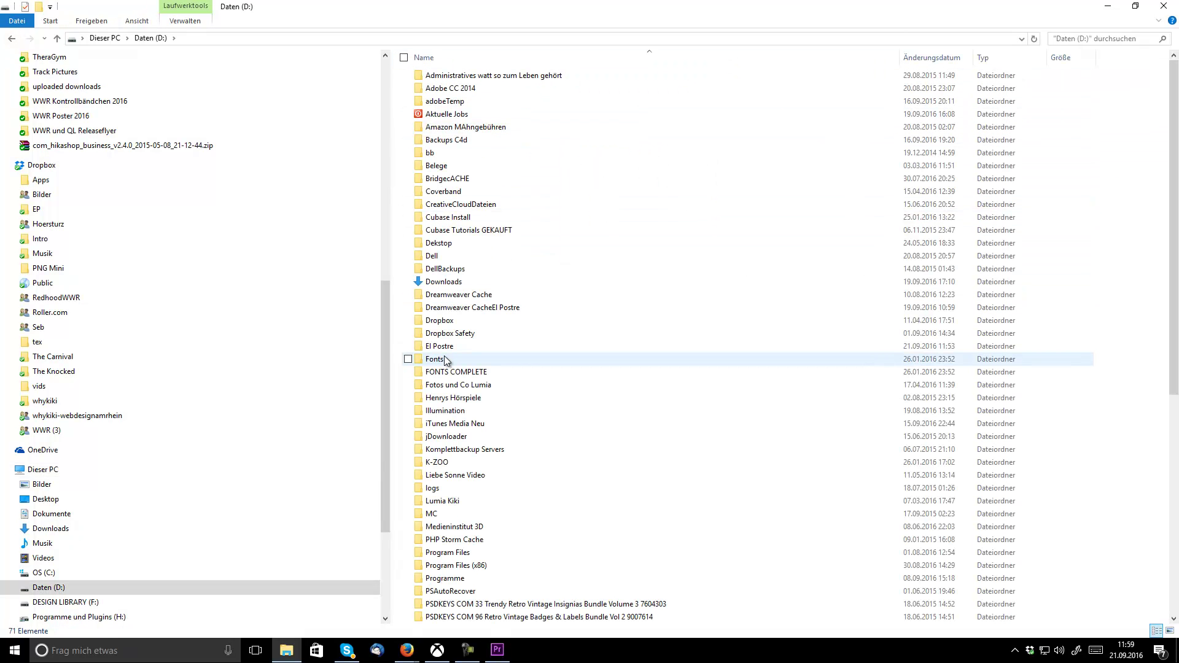
pyautogui.scroll(-3, 470, 220)
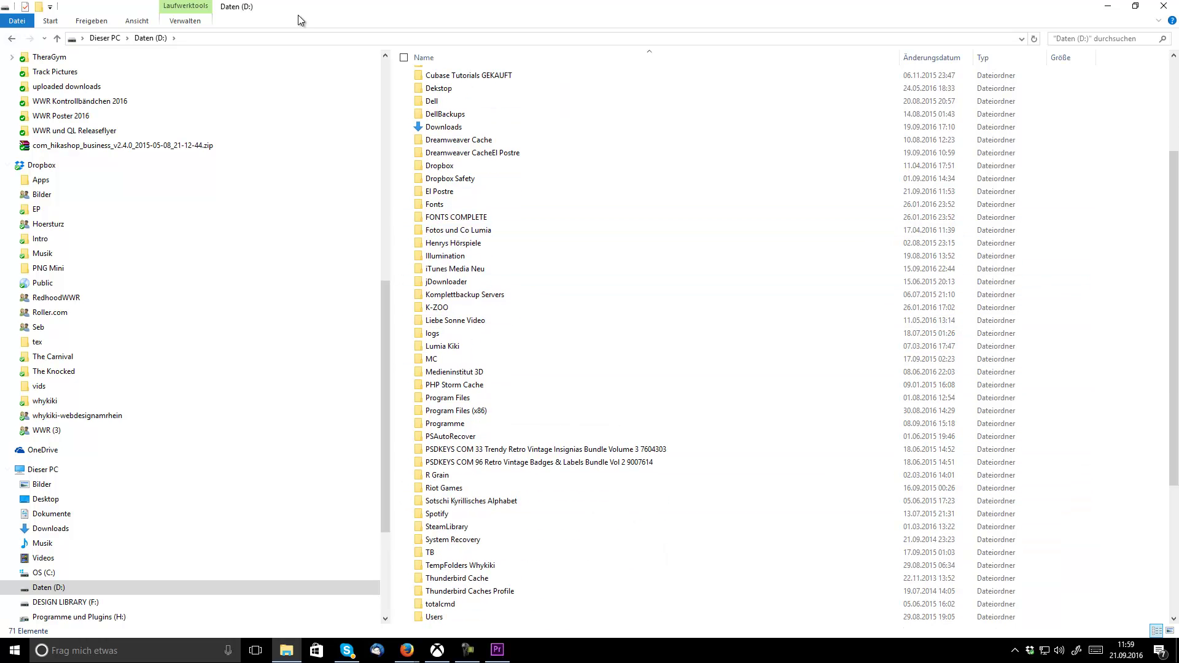
pyautogui.click(104, 38)
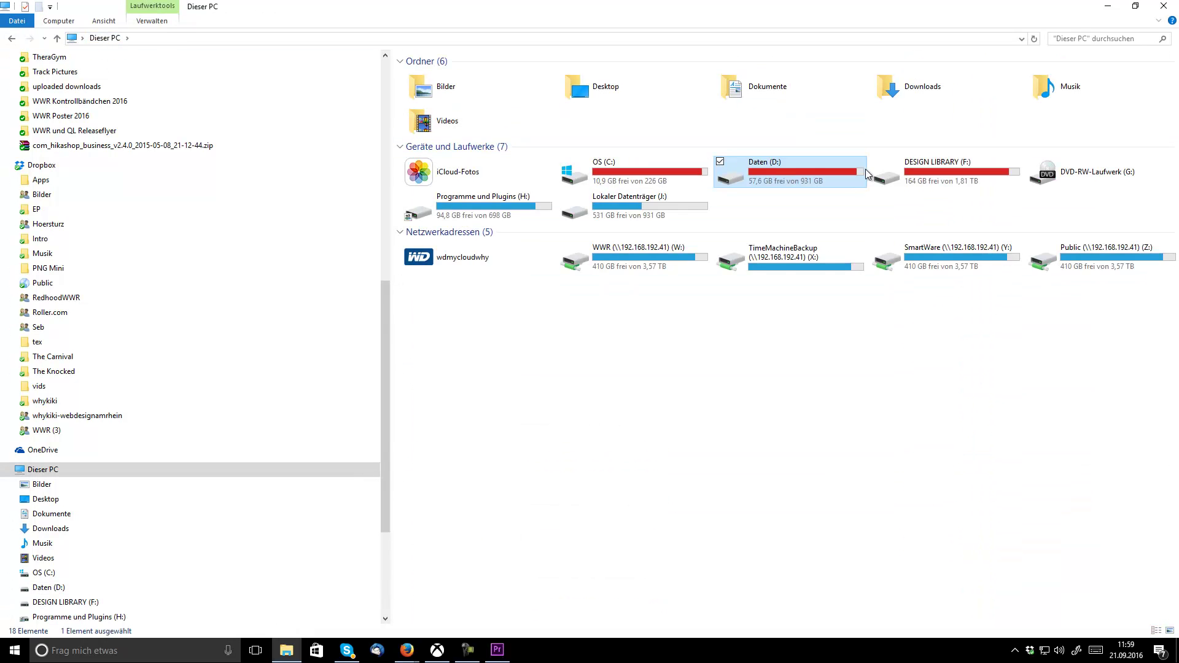
pyautogui.doubleClick(961, 182)
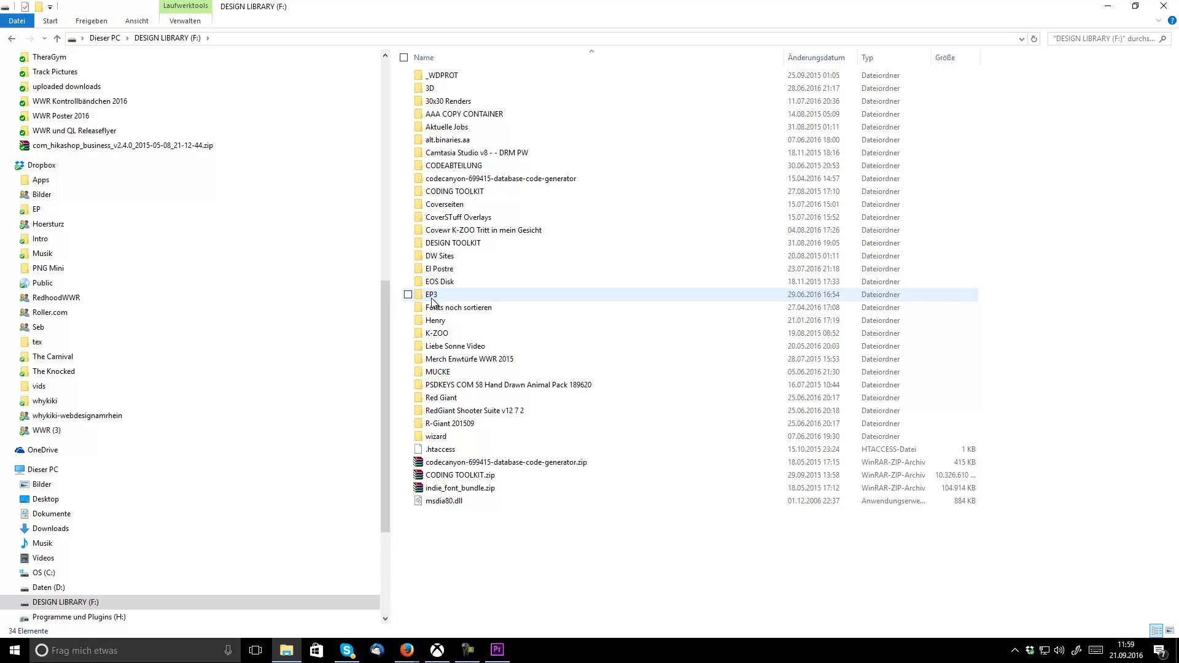
pyautogui.doubleClick(434, 294)
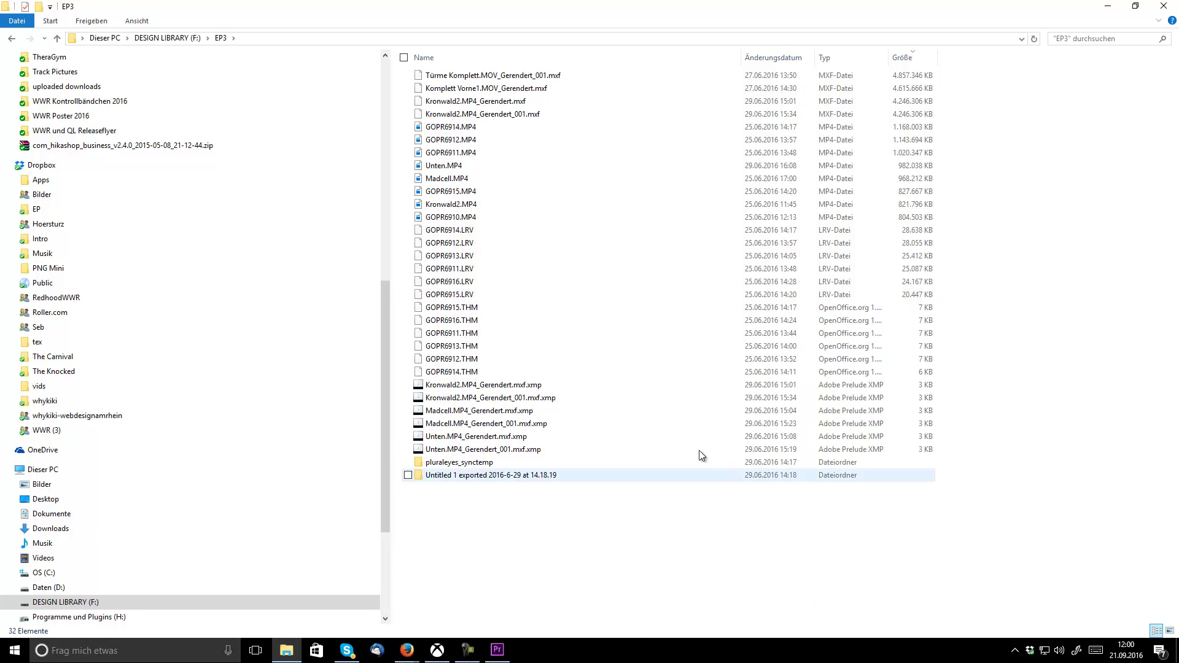
# - Switch to Firefox and bring up the p44_bottleneck.jpg image to illustrate the bottleneck
pyautogui.moveTo(407, 650)
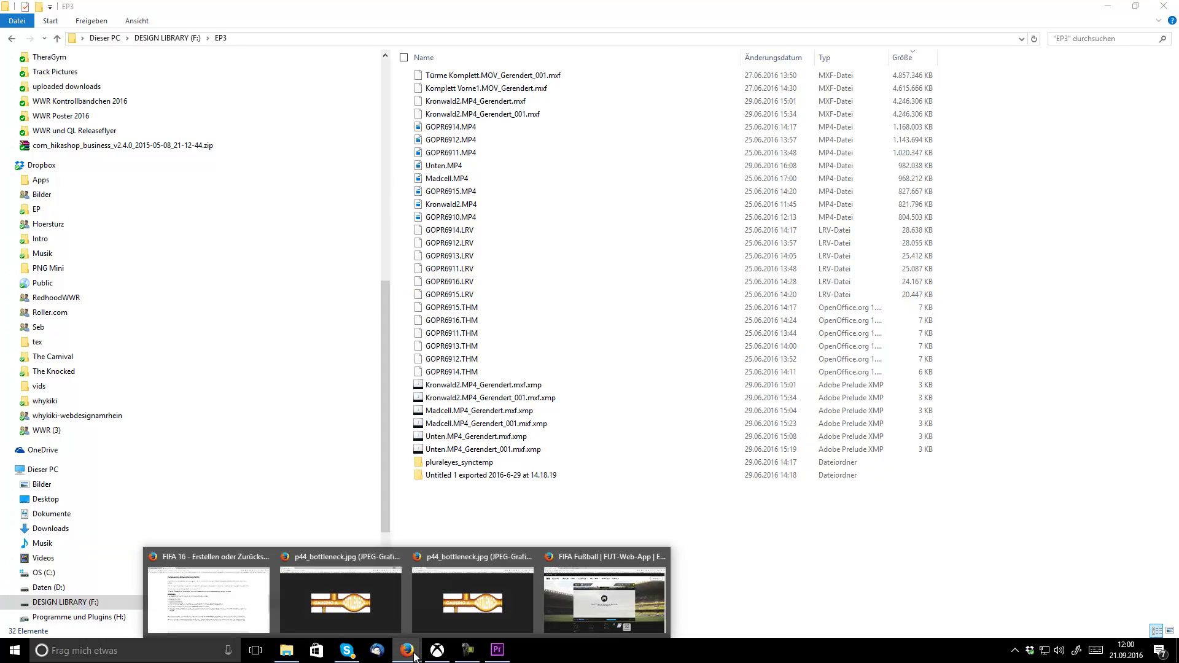
pyautogui.click(349, 618)
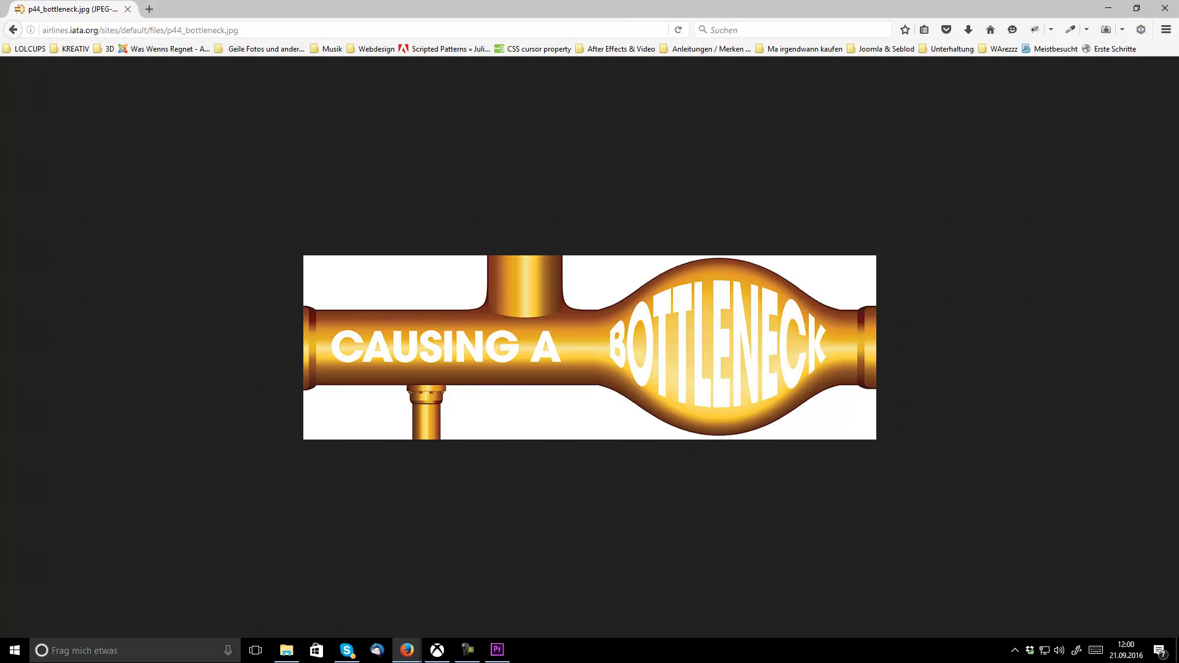
pyautogui.hotkey('alt', 'Tab')
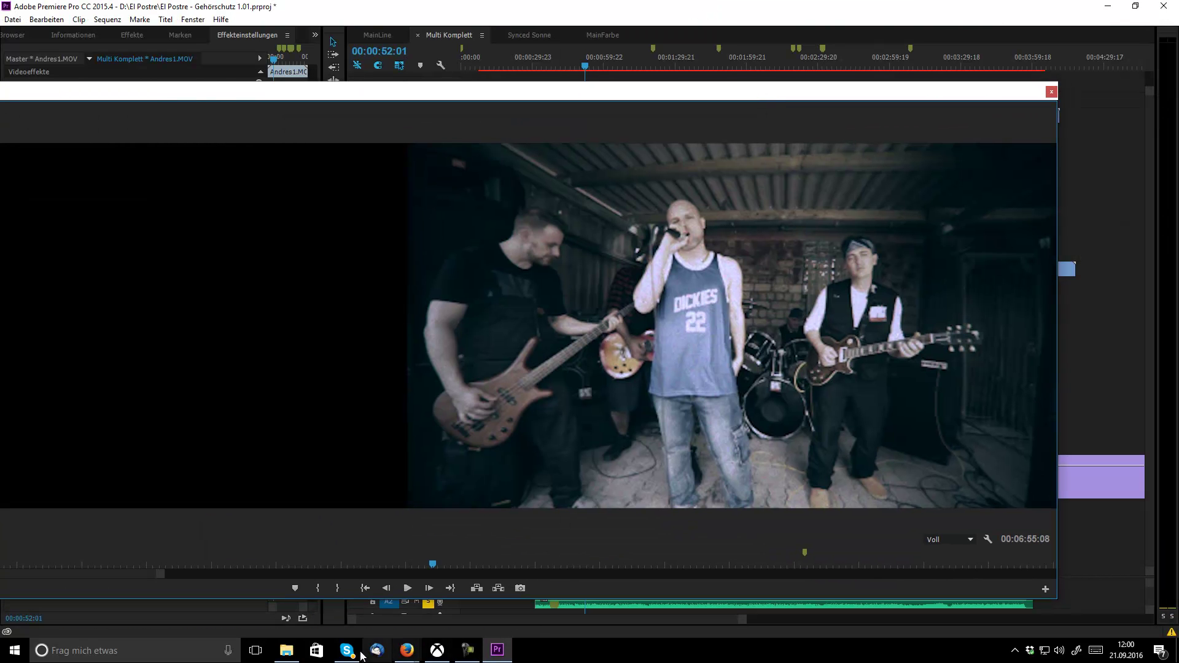
pyautogui.moveTo(413, 654)
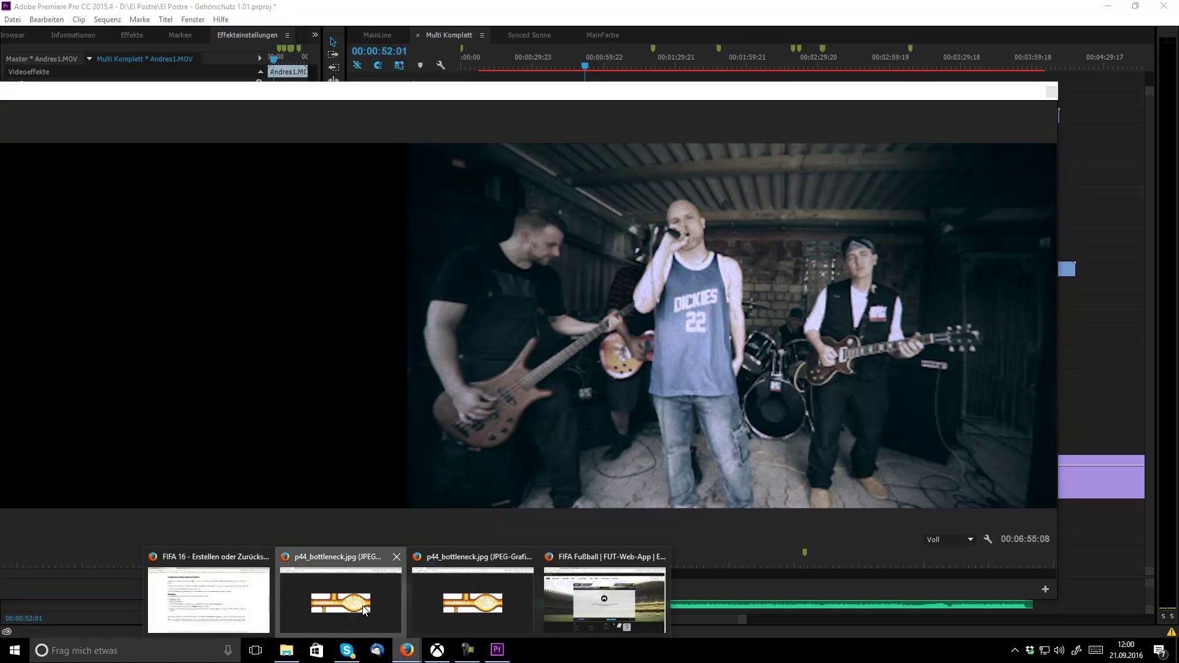
pyautogui.click(341, 599)
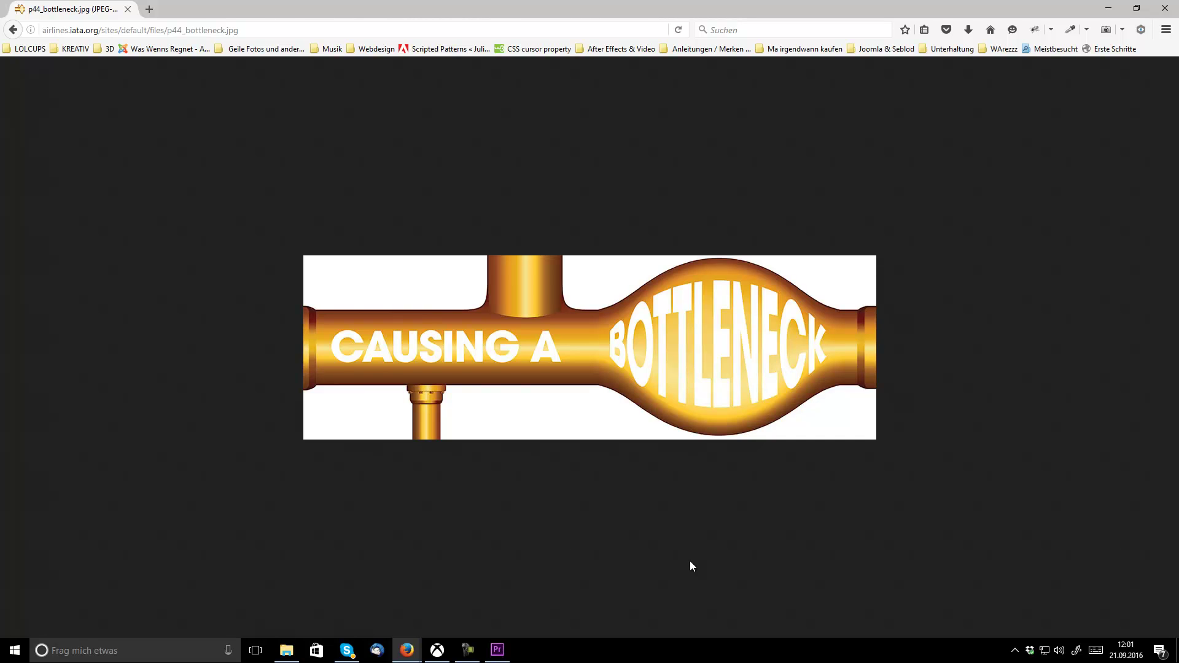
# - Switch to Premiere Pro, open the MainLine sequence, and delete the cut clips following the first green multicam clip on V1
pyautogui.click(497, 651)
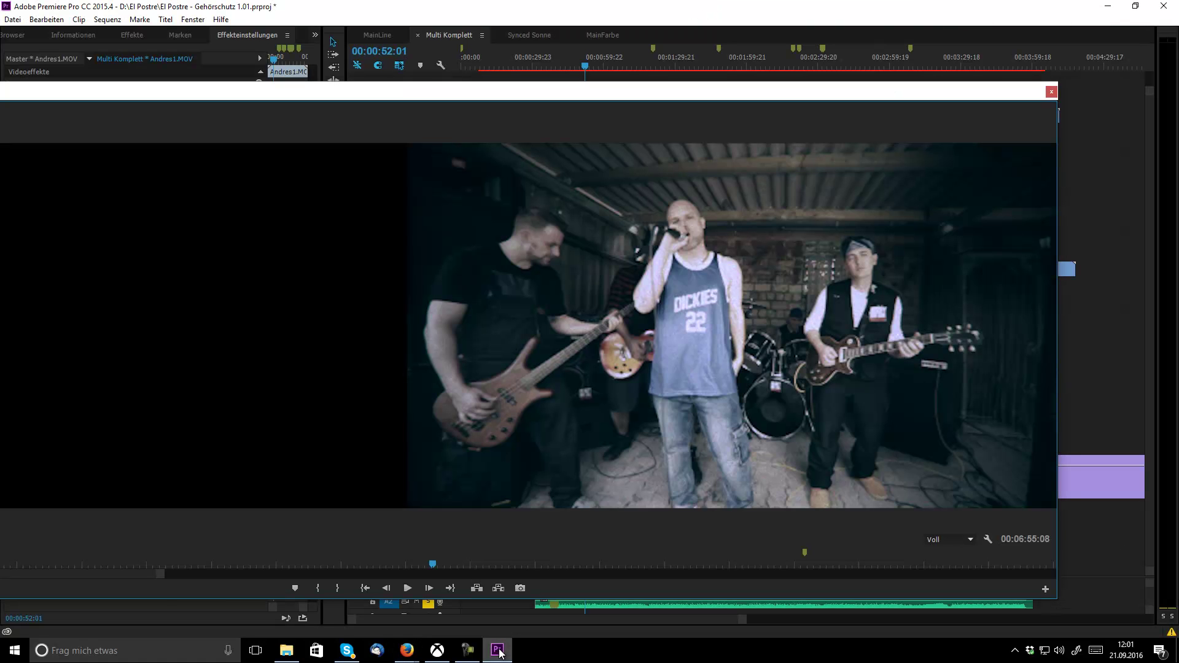
pyautogui.moveTo(772, 97); pyautogui.dragTo(1090, 60)
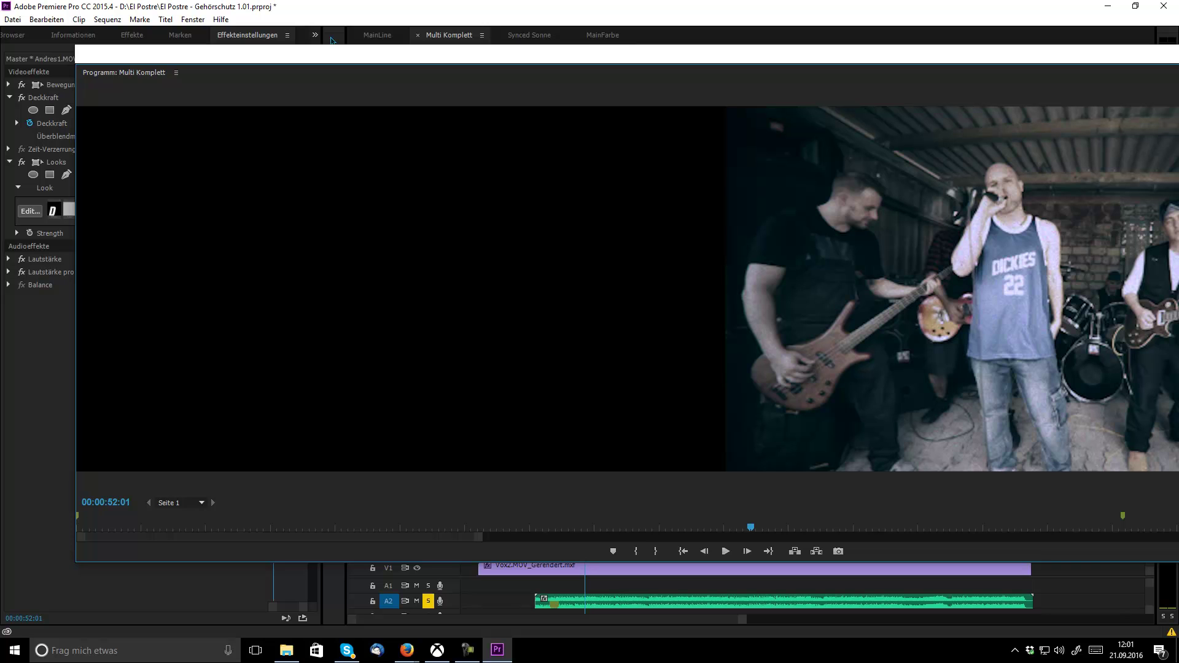
pyautogui.moveTo(736, 58); pyautogui.dragTo(1178, 153)
pyautogui.click(370, 35)
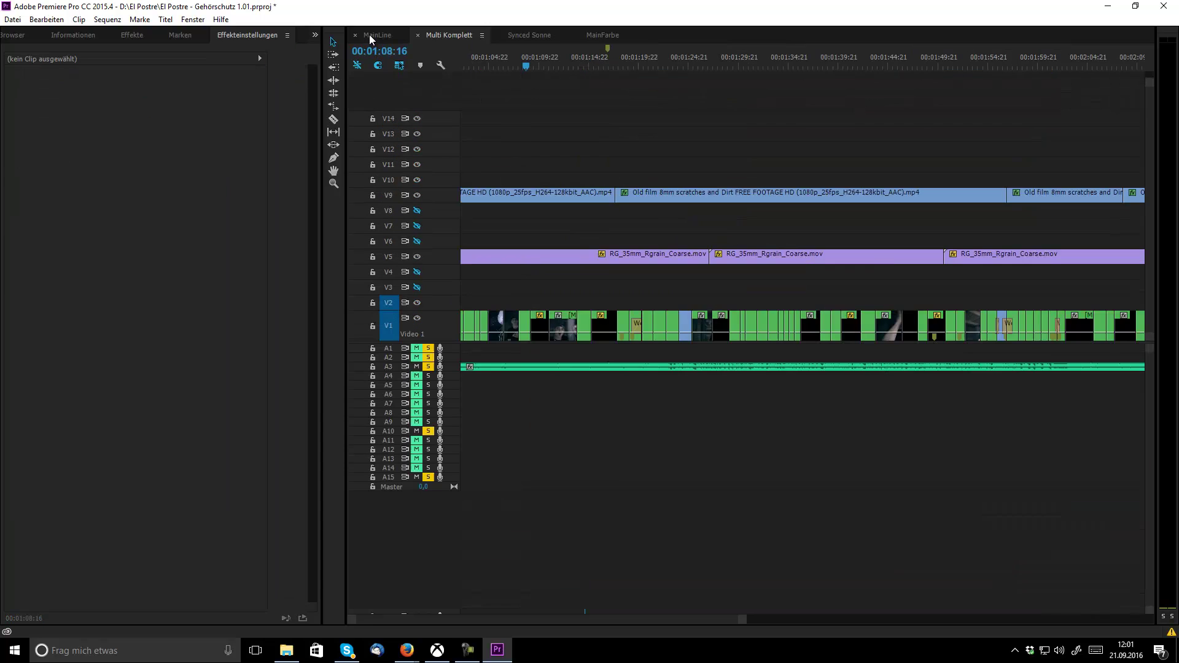
pyautogui.moveTo(510, 619); pyautogui.dragTo(614, 637)
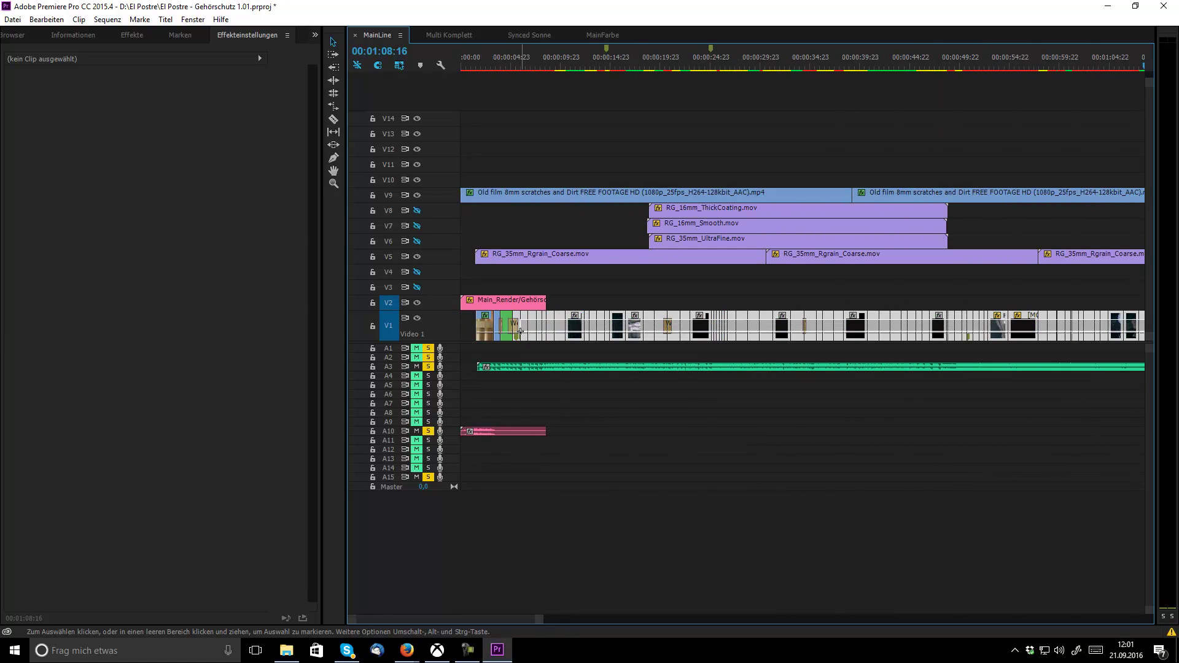
pyautogui.click(518, 332)
pyautogui.press('Delete')
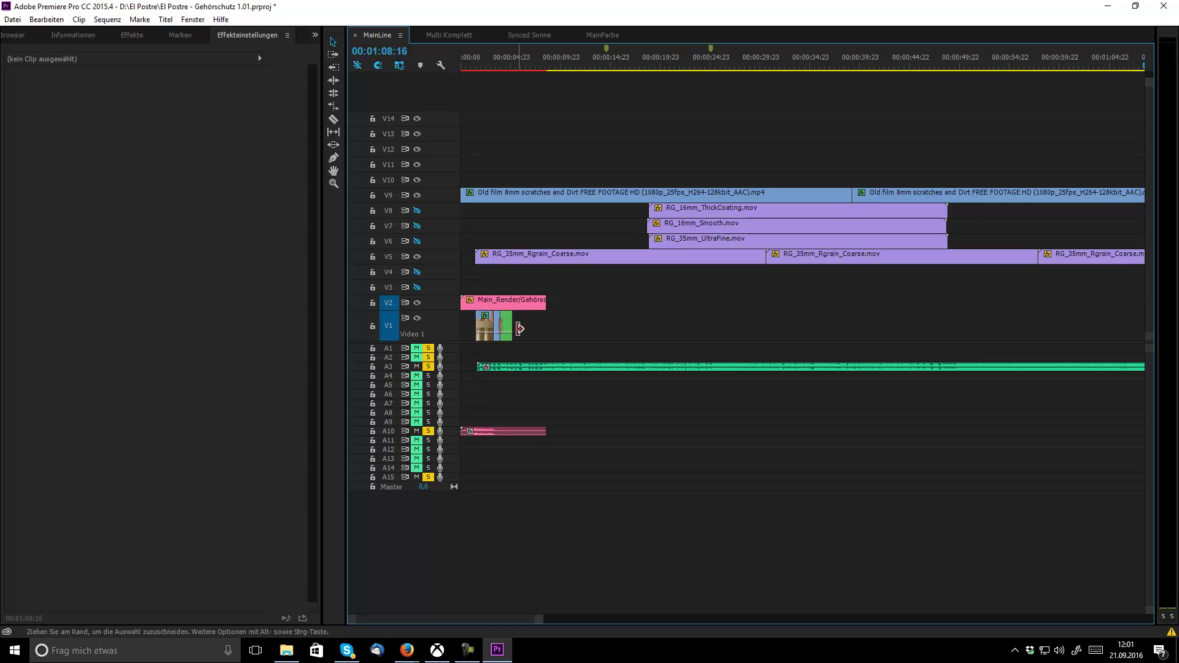
# - Extend the remaining multicam clip on V1 to near the end of the song, and place the playhead at 00:00:08:18
pyautogui.moveTo(519, 328); pyautogui.dragTo(982, 334)
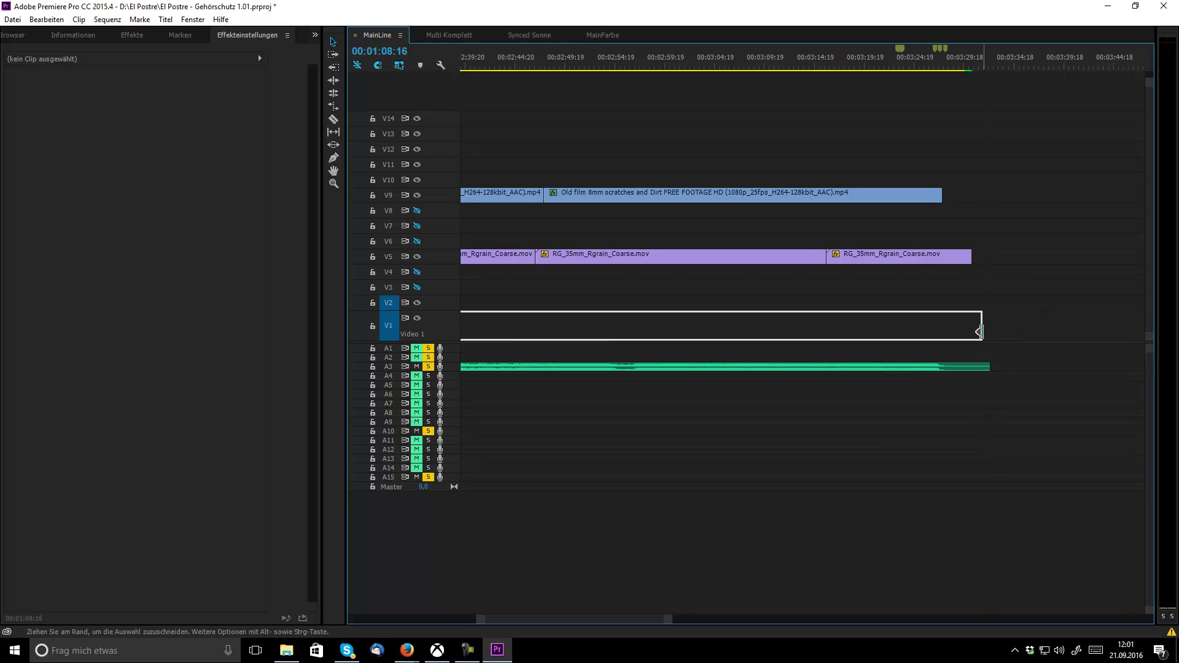
pyautogui.moveTo(750, 68); pyautogui.dragTo(562, 246)
pyautogui.moveTo(500, 623); pyautogui.dragTo(373, 626)
pyautogui.click(548, 68)
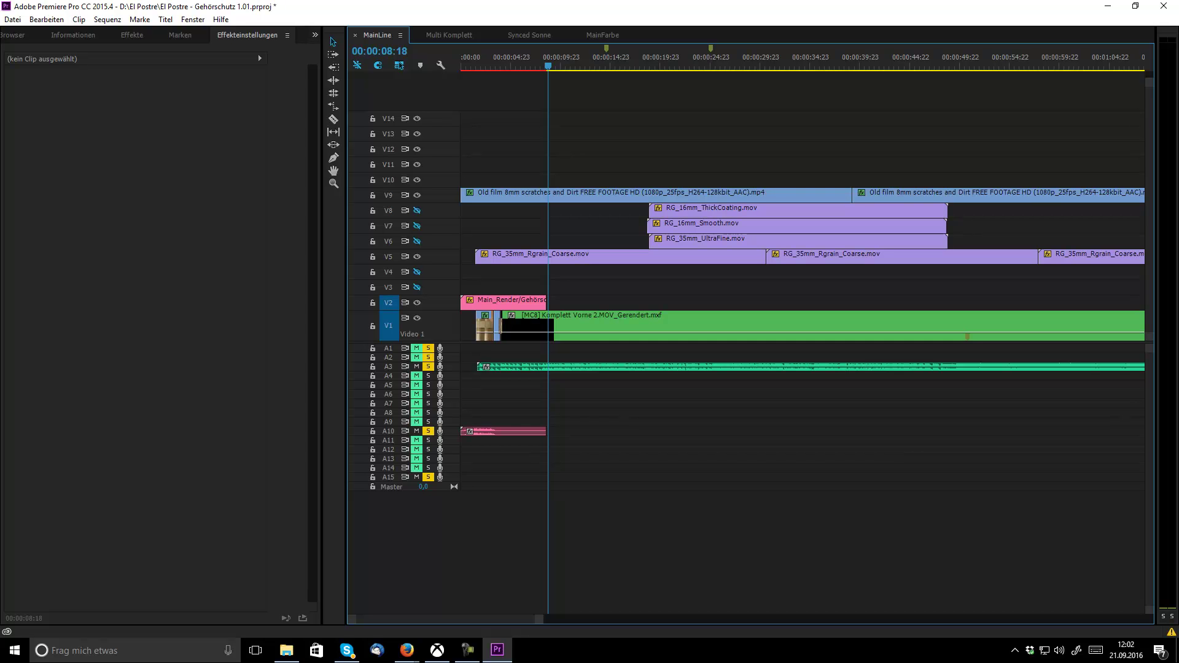
# - Check the camera angles in the Program monitor, and hide video tracks V5, V4 and V3 in the Multi Komplett sequence
pyautogui.moveTo(1178, 82); pyautogui.dragTo(801, 82)
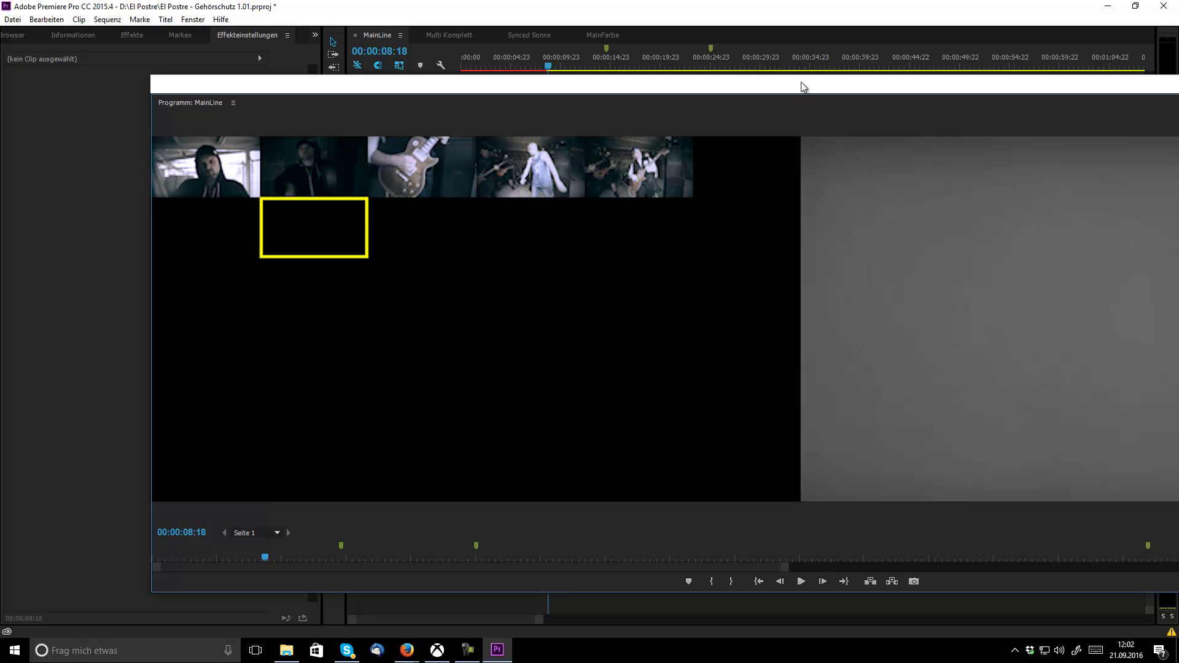
pyautogui.click(470, 35)
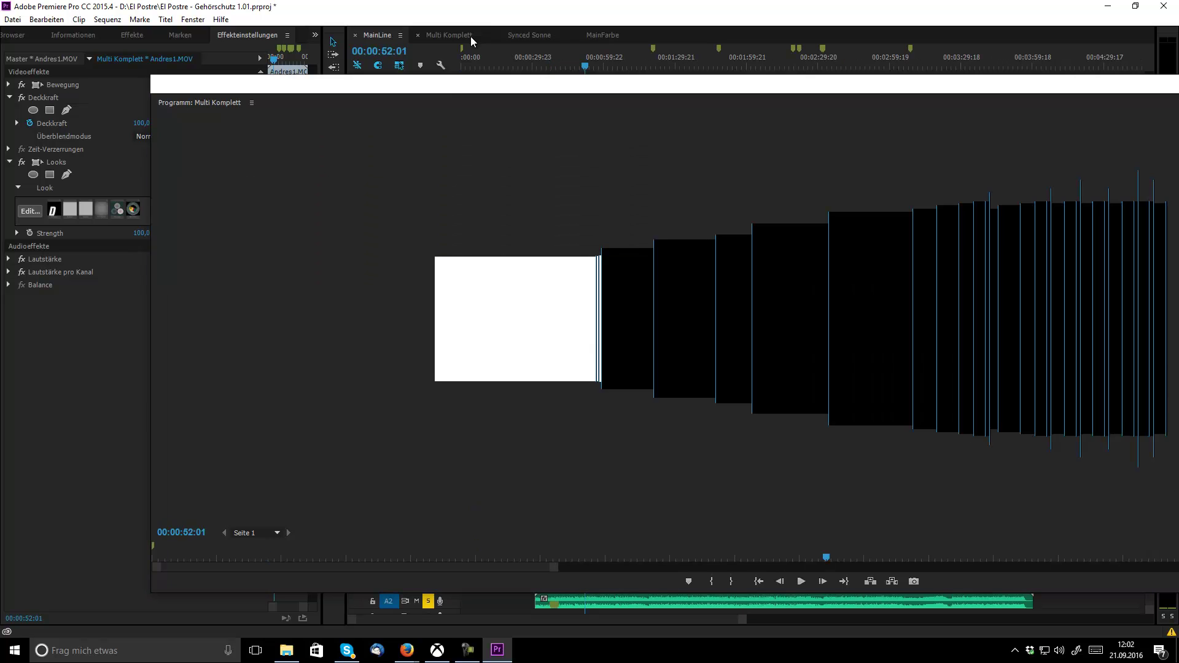
pyautogui.moveTo(439, 91); pyautogui.dragTo(1178, 135)
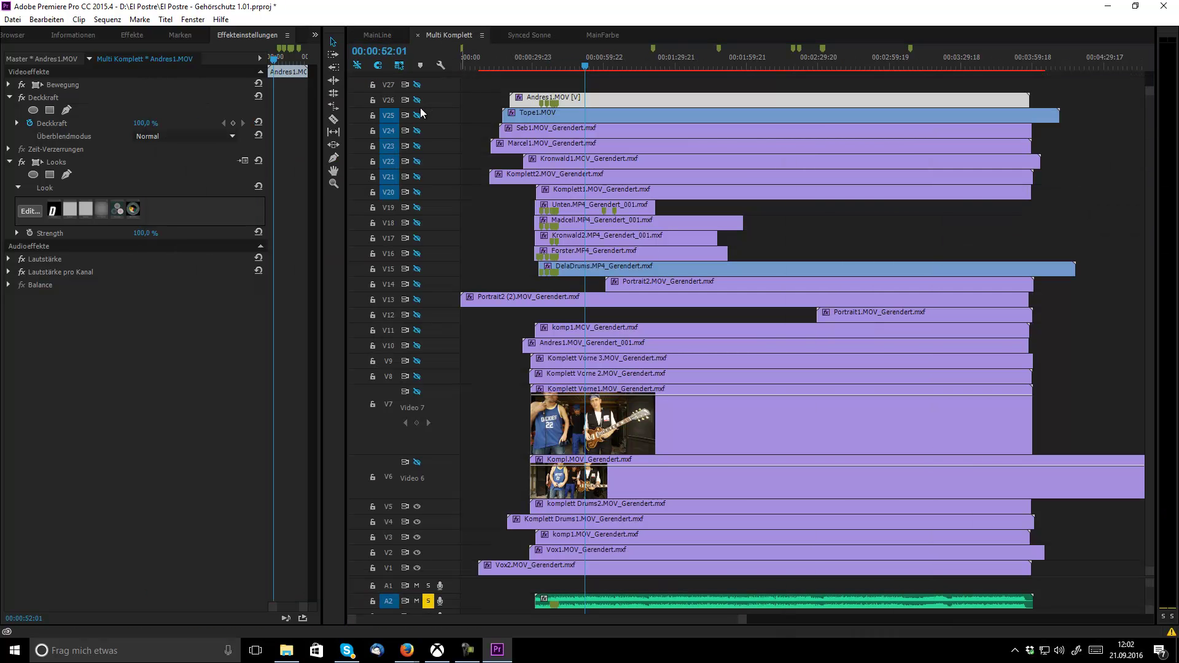
pyautogui.click(417, 507)
pyautogui.click(417, 522)
pyautogui.click(417, 537)
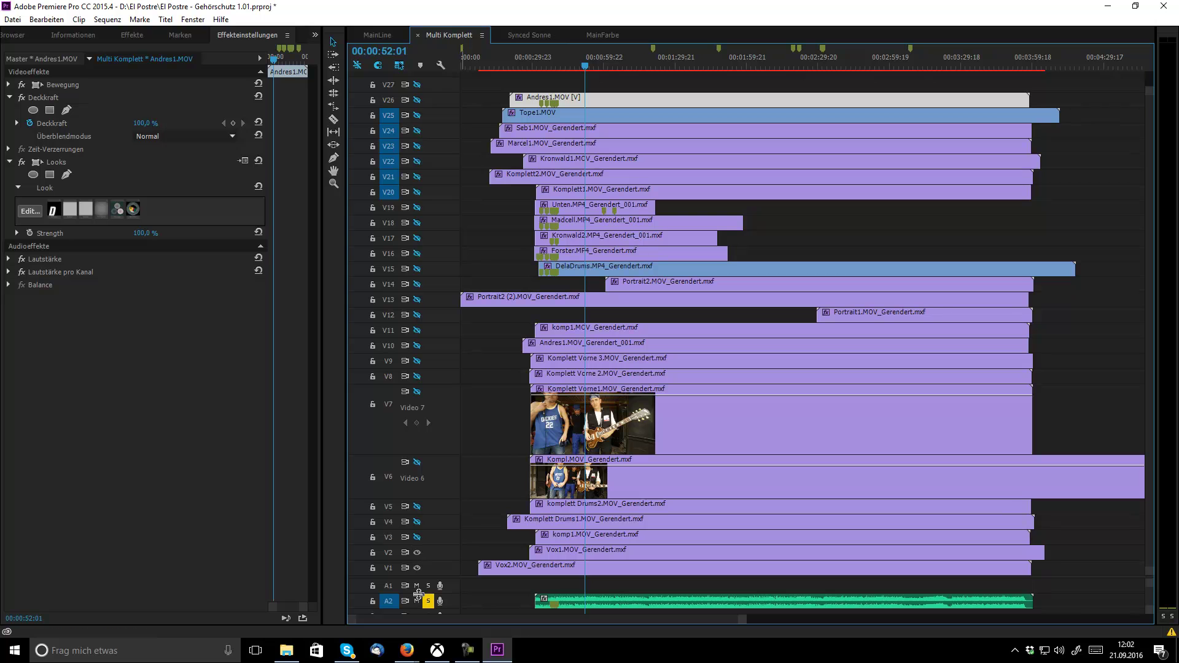
# - Return to the MainLine sequence, bring the Program monitor into view, and play the multicam view to about 00:00:25:13
pyautogui.click(377, 35)
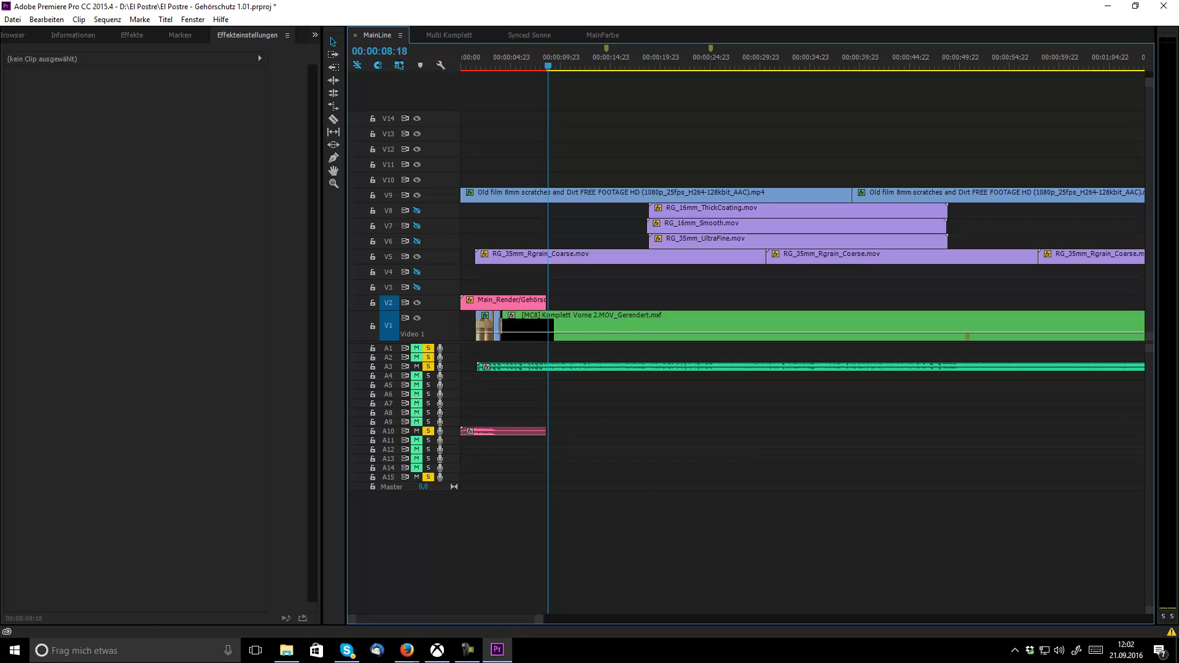
pyautogui.moveTo(1178, 110); pyautogui.dragTo(324, 94)
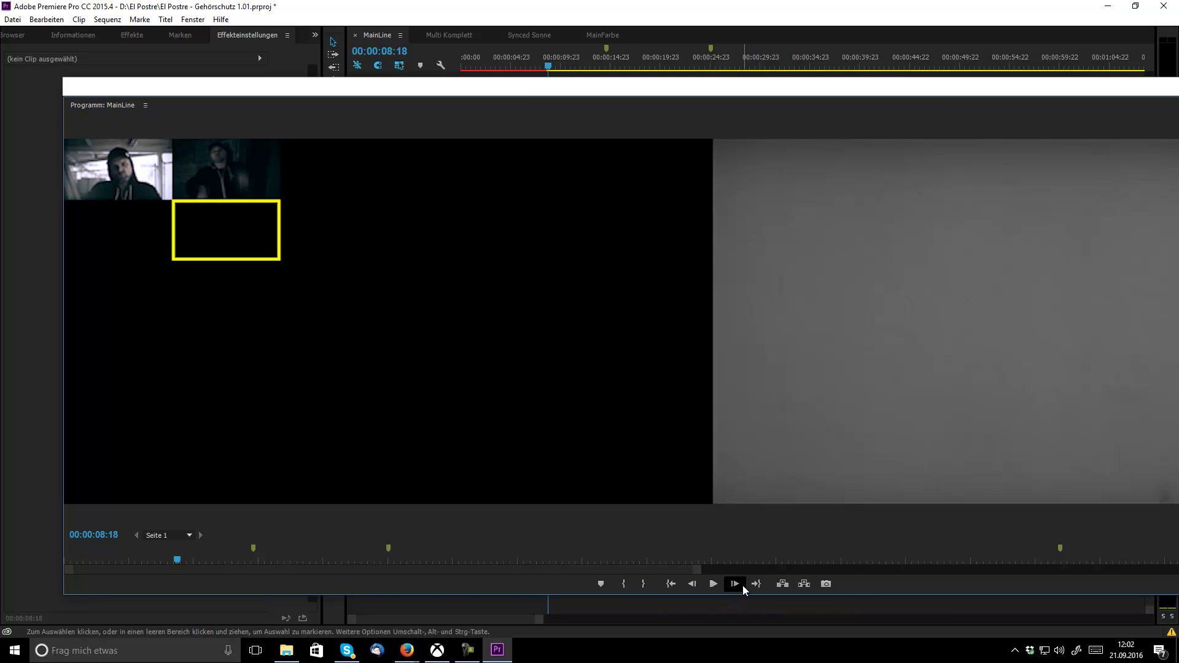
pyautogui.click(713, 585)
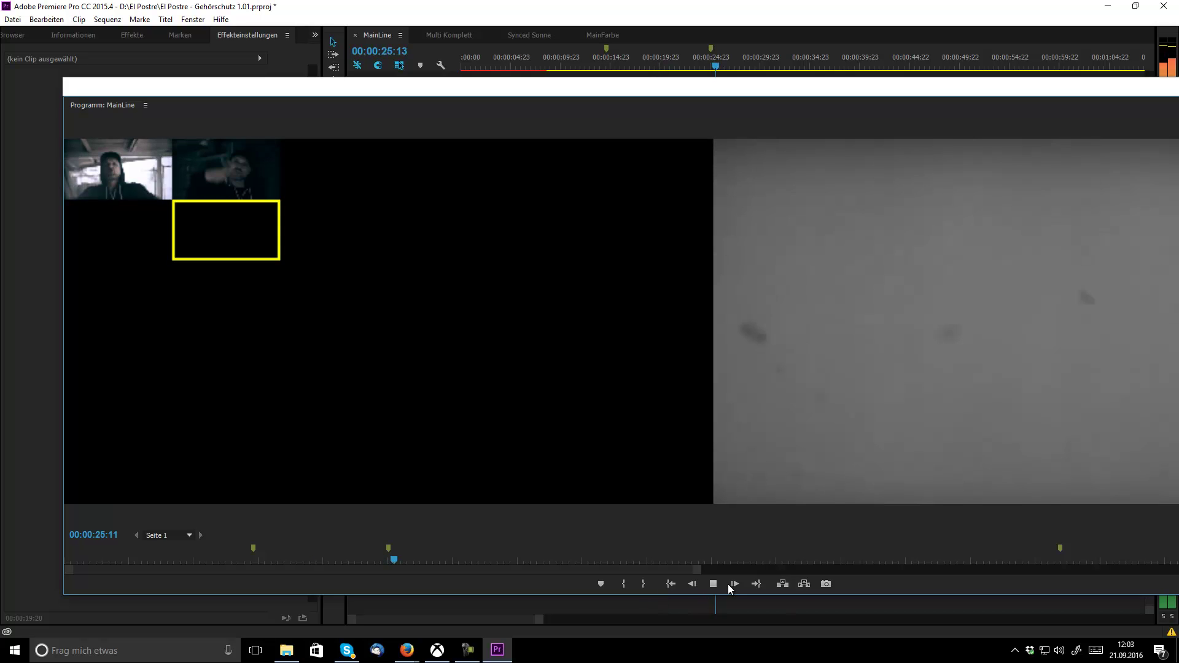
pyautogui.click(722, 585)
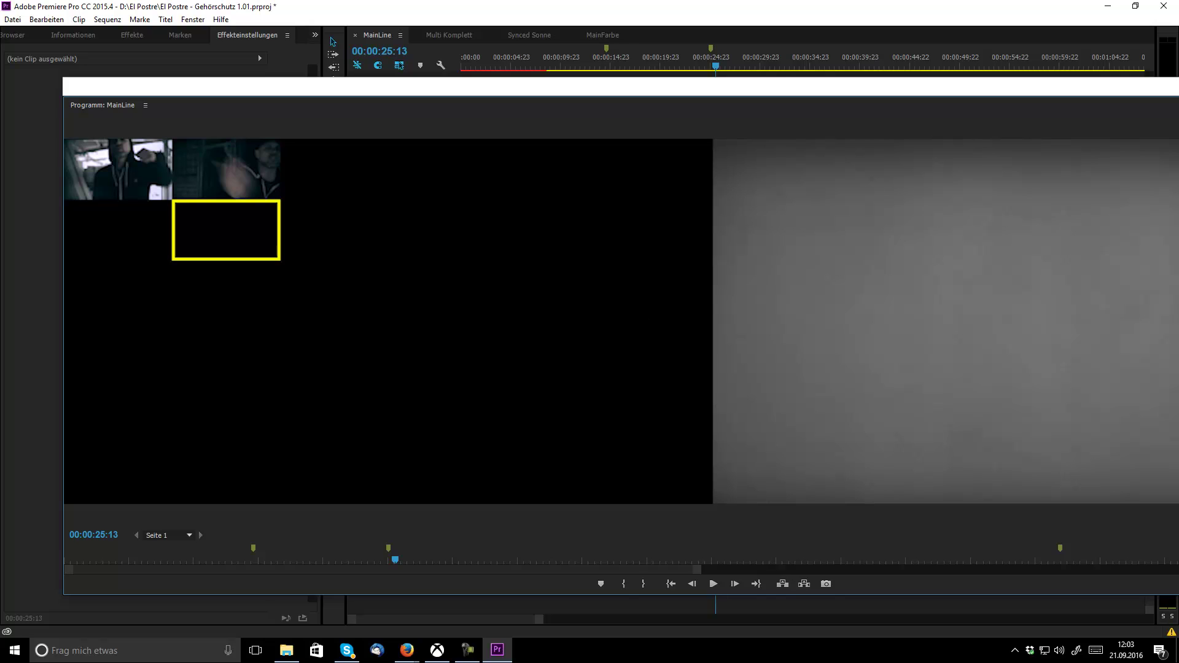
pyautogui.click(468, 650)
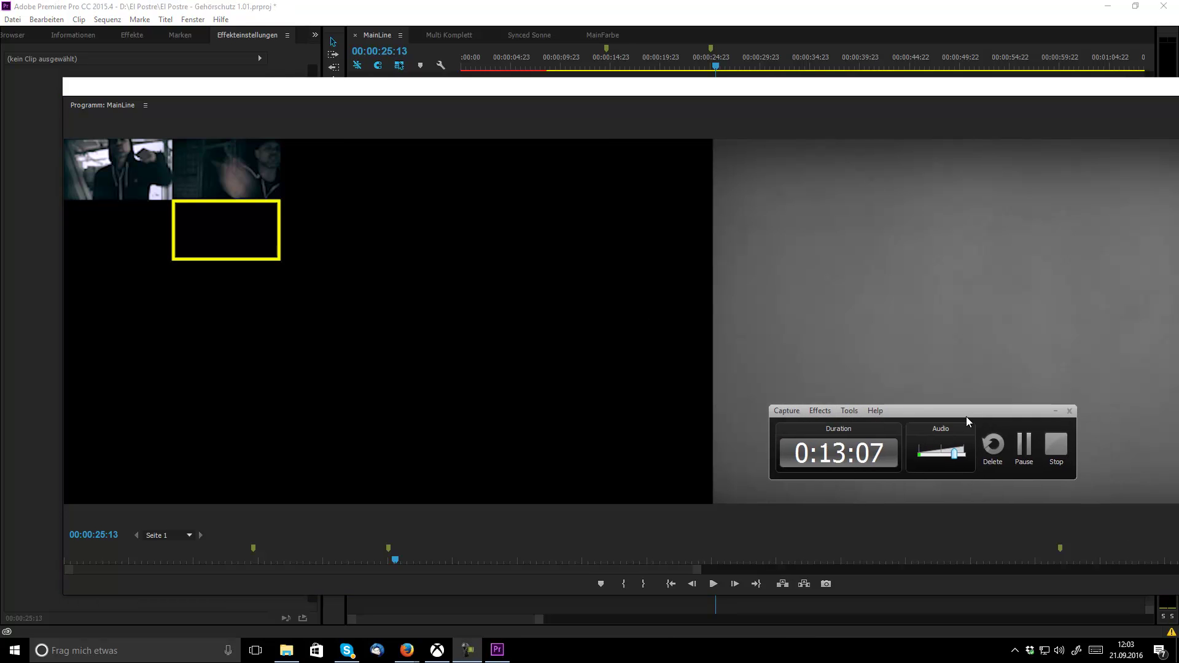
pyautogui.moveTo(964, 417); pyautogui.dragTo(1178, 443)
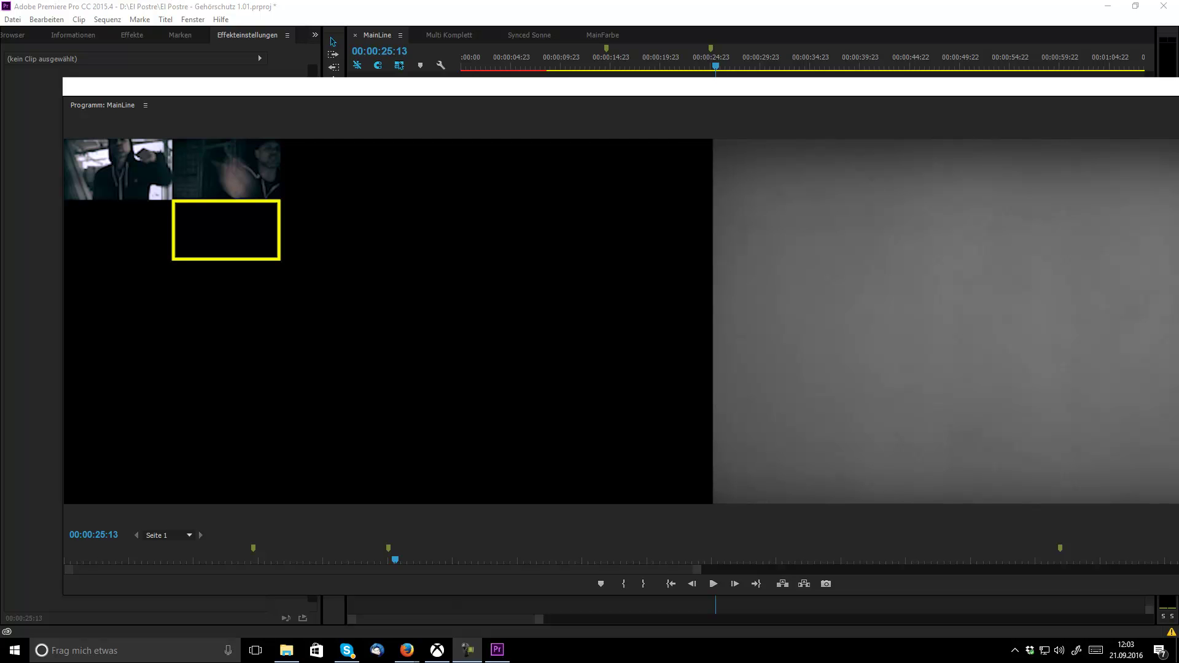
# - Narrow the Program monitor window to fit the screen, and switch the multicam clip to the first camera
pyautogui.moveTo(1178, 250); pyautogui.dragTo(1112, 250)
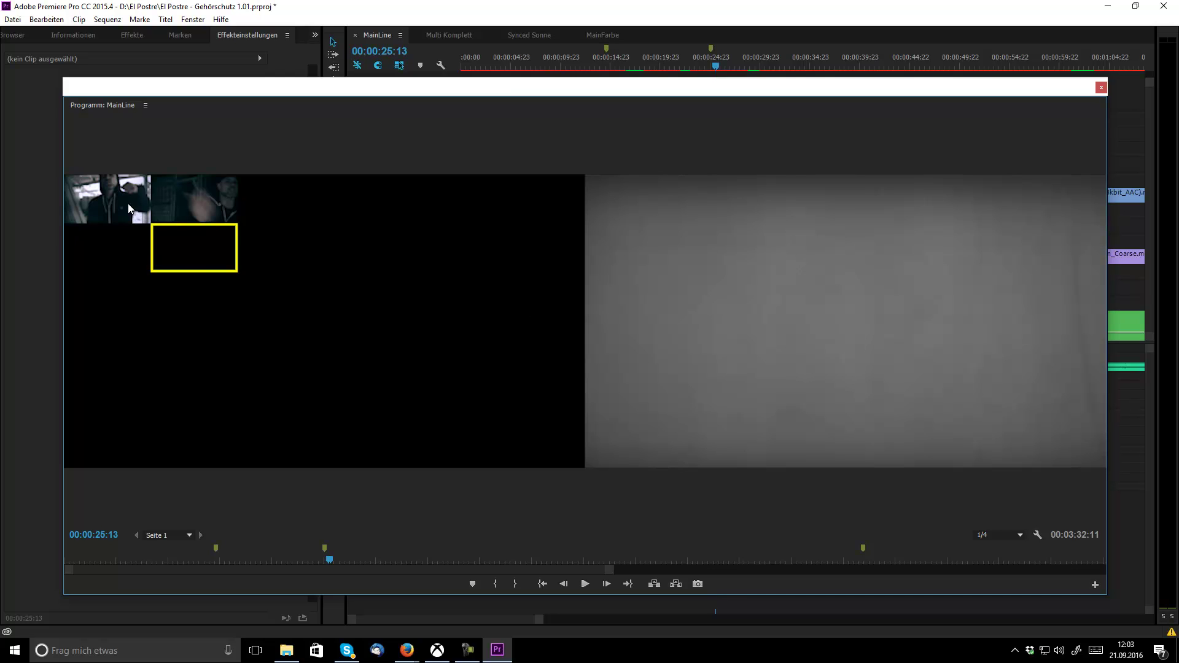
pyautogui.press('1')
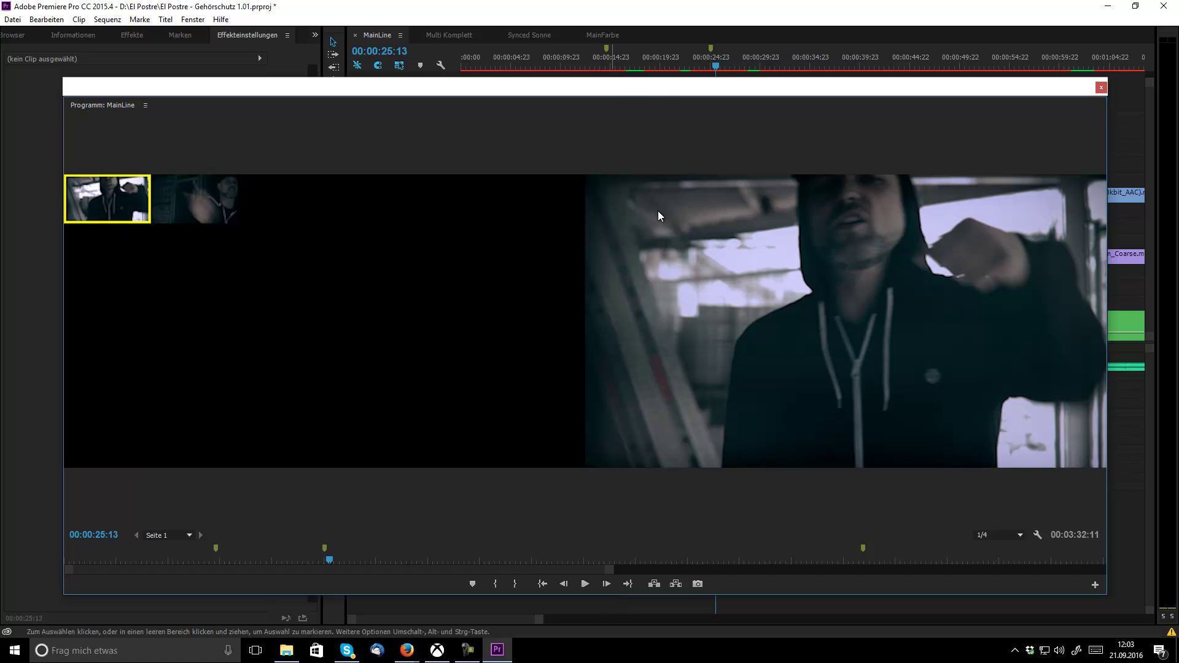
# - Start playback near the beginning of the V1 multicam clip, at about 00:00:04:04, with the Program monitor back in full view
pyautogui.moveTo(622, 89); pyautogui.dragTo(644, 375)
pyautogui.click(493, 66)
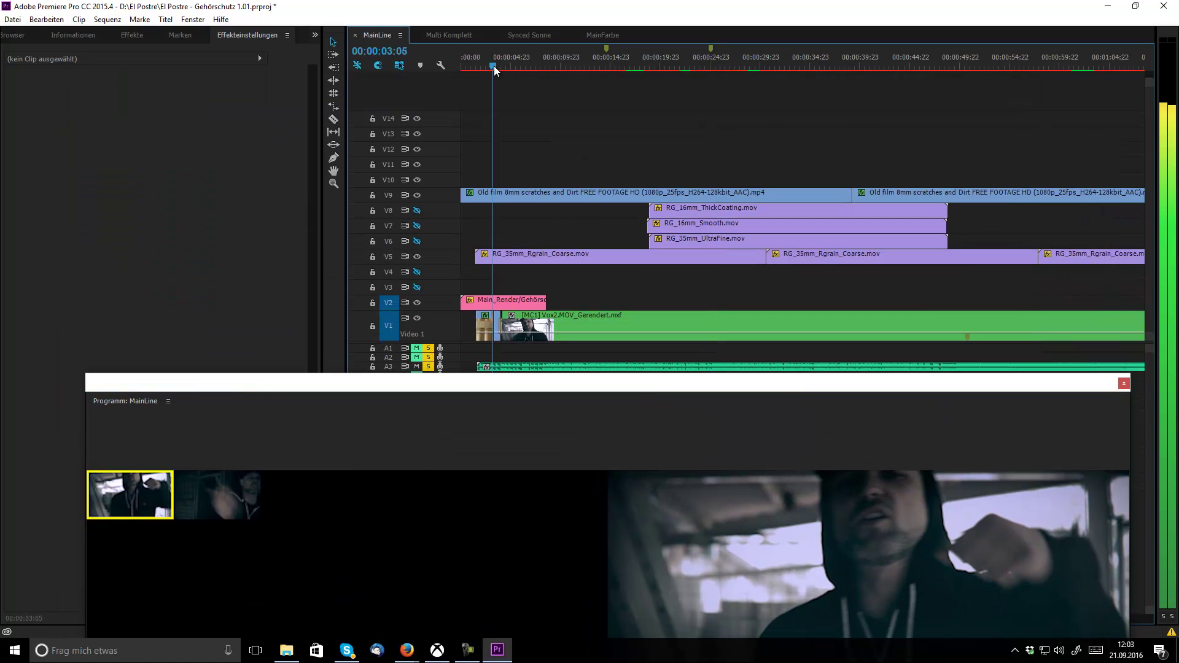
pyautogui.moveTo(494, 65); pyautogui.dragTo(504, 67)
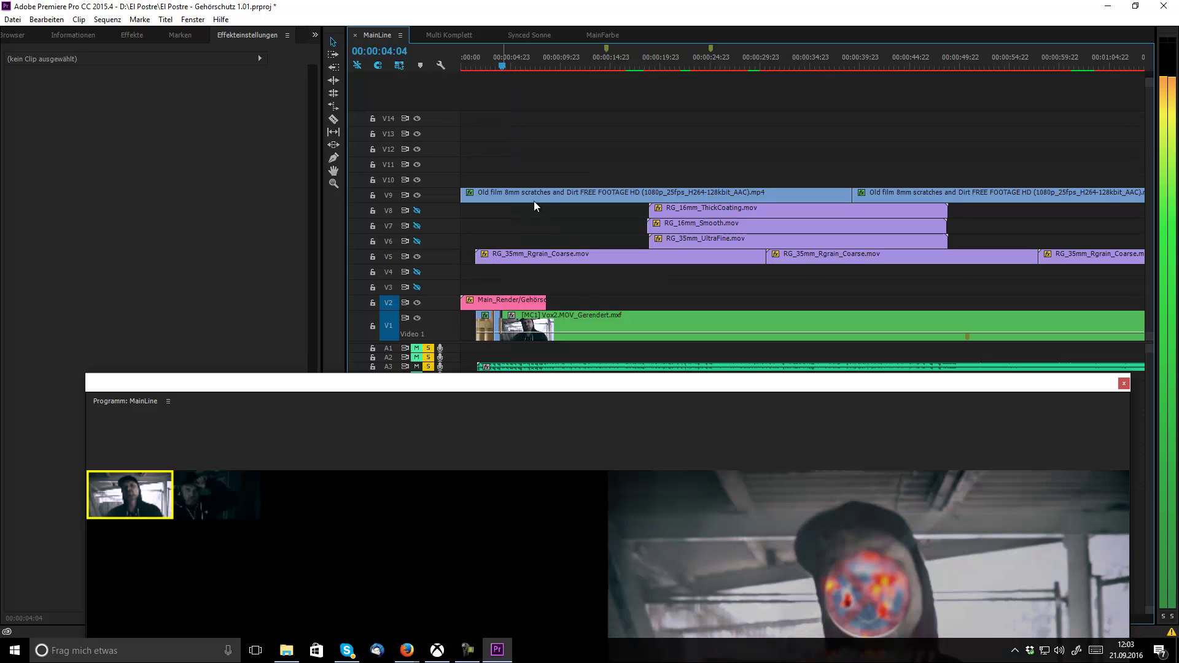
pyautogui.moveTo(580, 395); pyautogui.dragTo(583, 93)
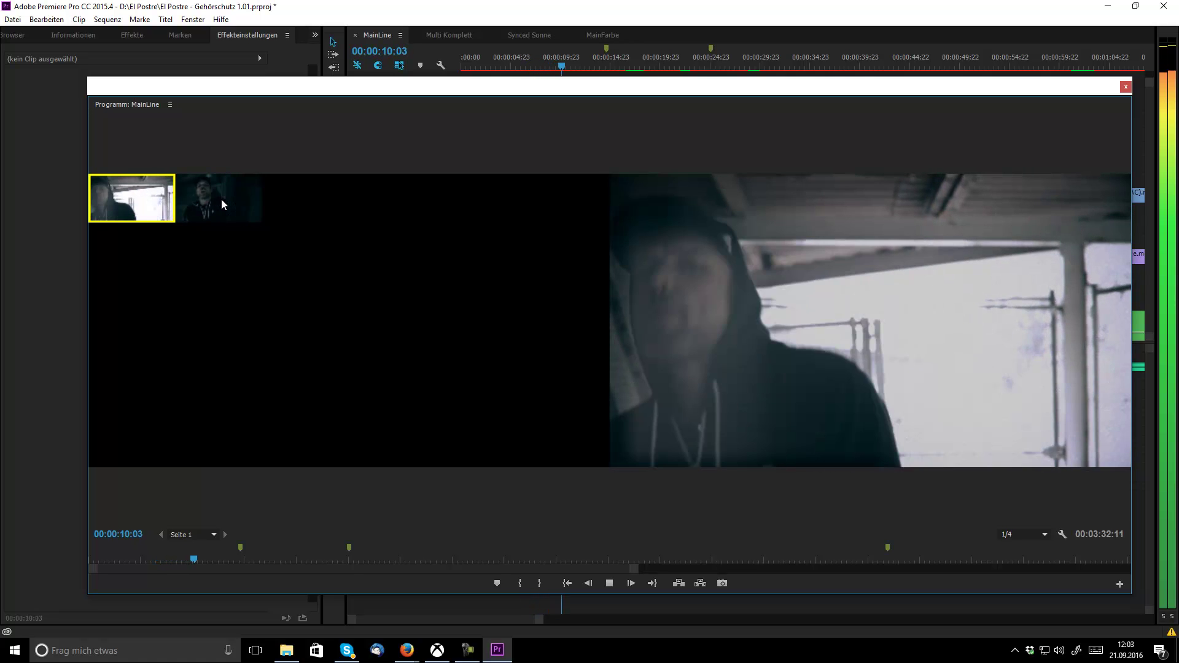
# - Cut live between the first and second cameras during playback, briefly selecting the empty third angle, and stop at 00:00:32:02
pyautogui.click(221, 199)
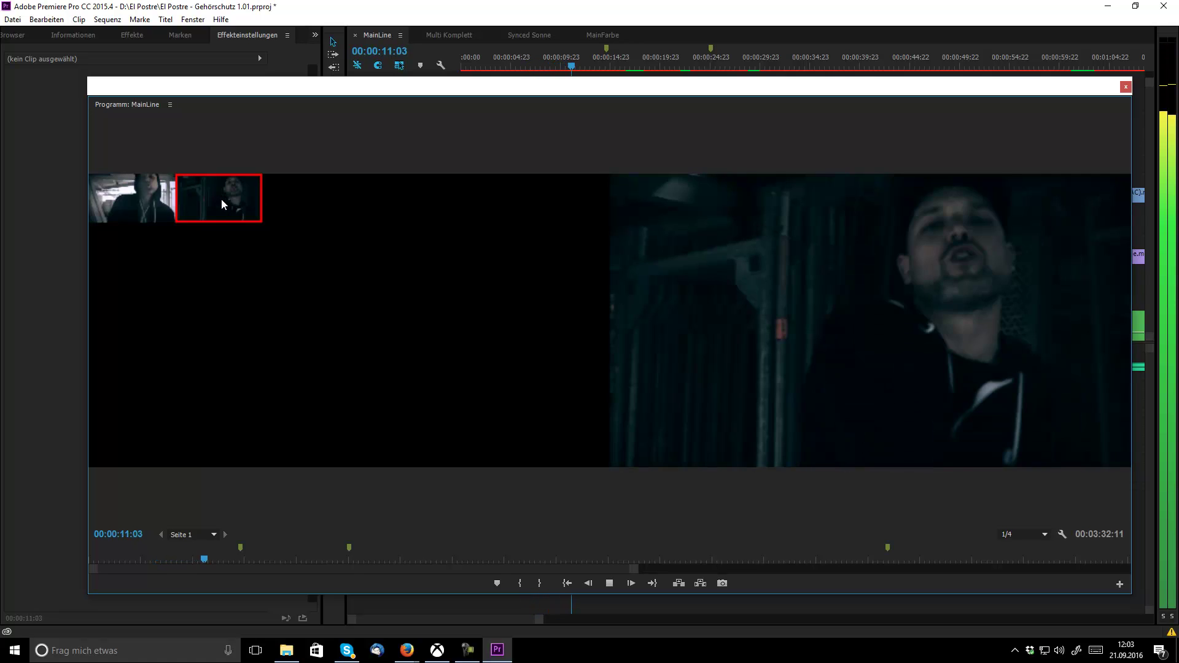
pyautogui.click(154, 201)
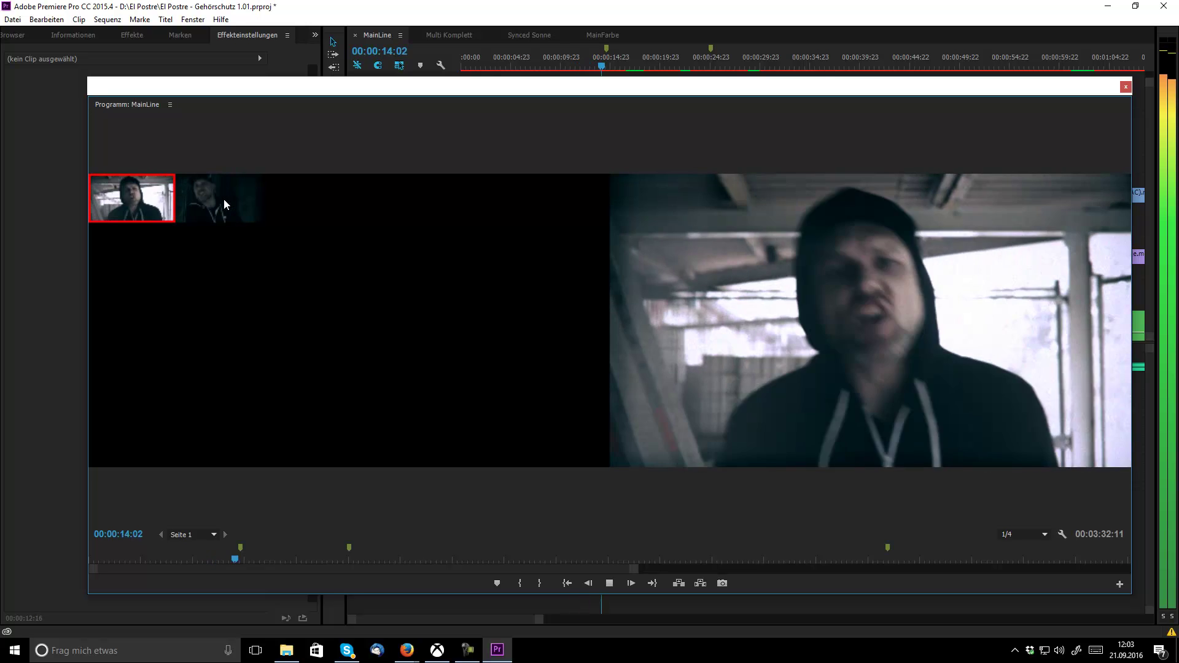
pyautogui.click(223, 199)
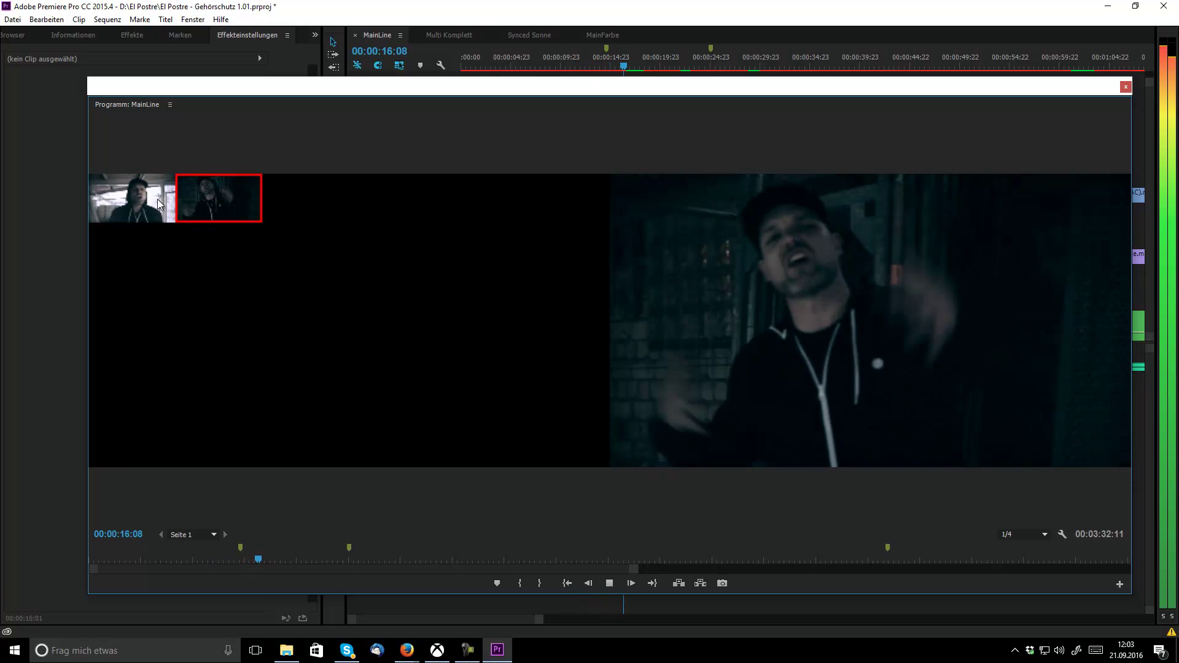
pyautogui.click(157, 199)
pyautogui.click(213, 200)
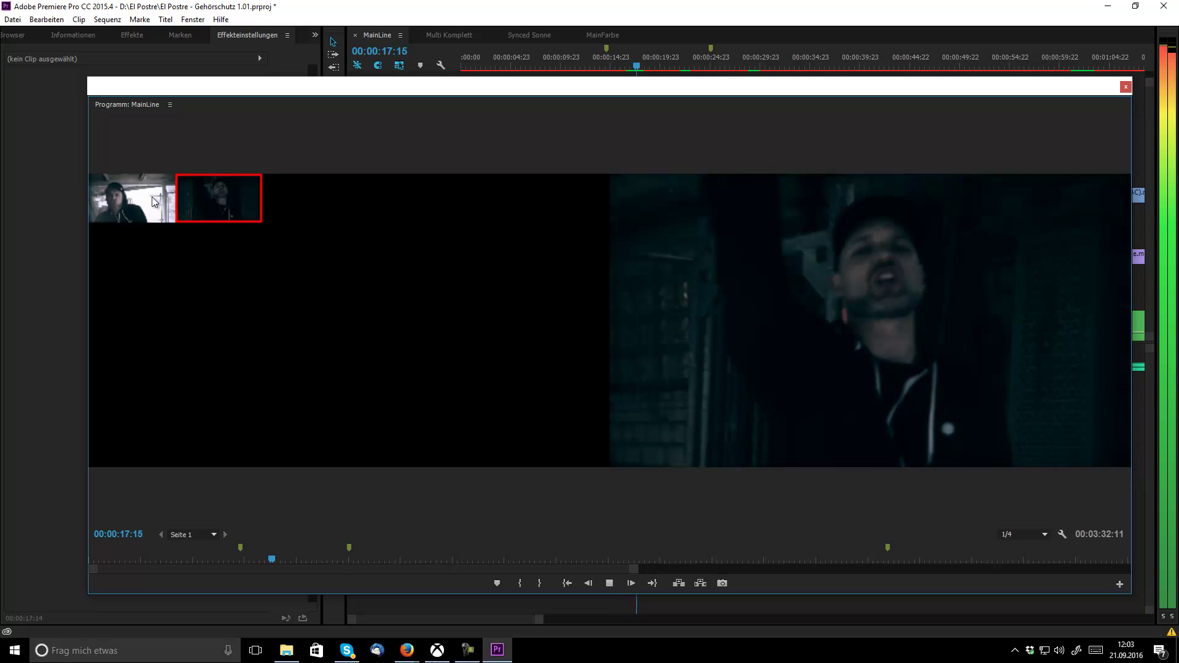
pyautogui.click(285, 208)
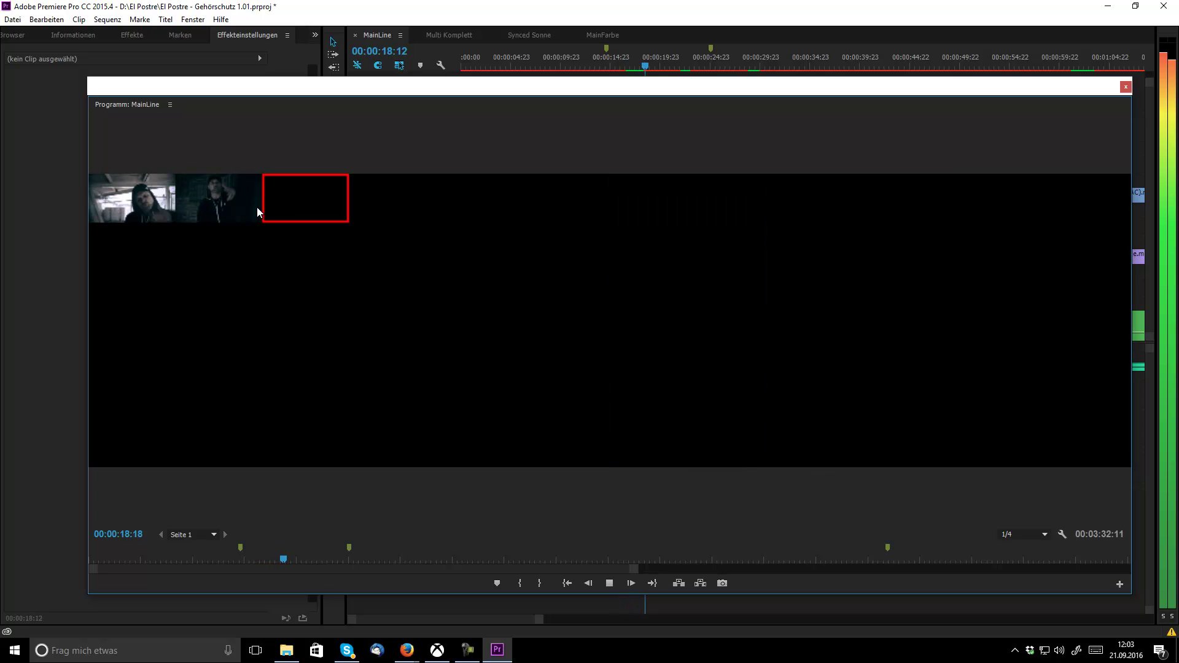
pyautogui.click(127, 198)
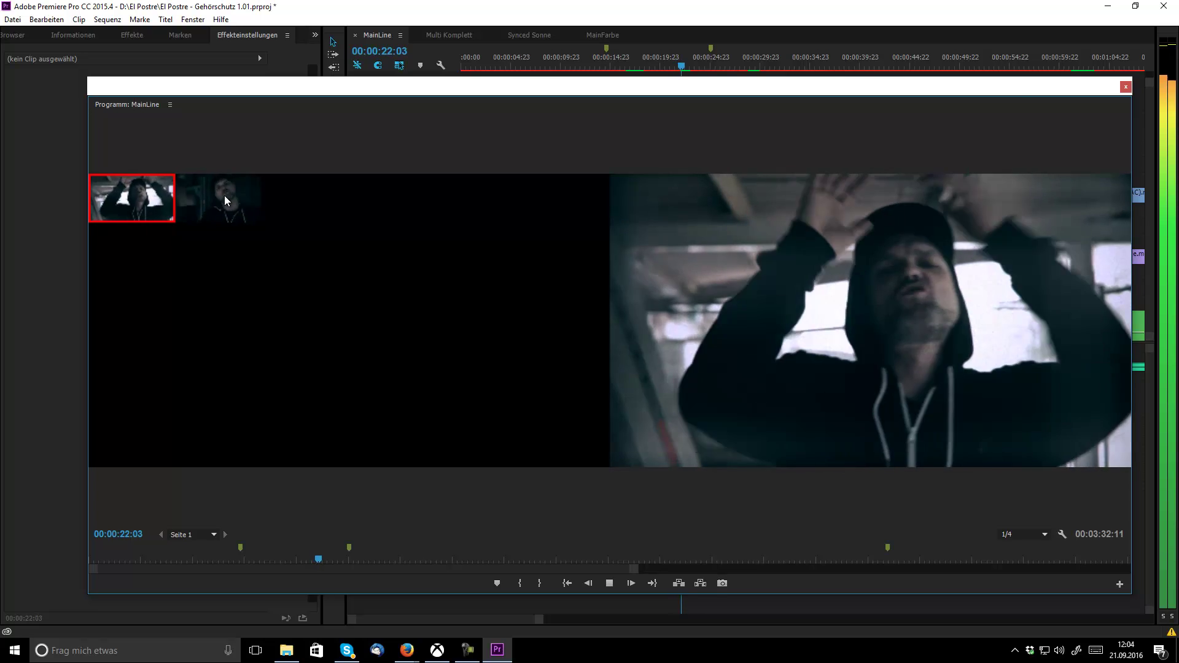
pyautogui.click(224, 195)
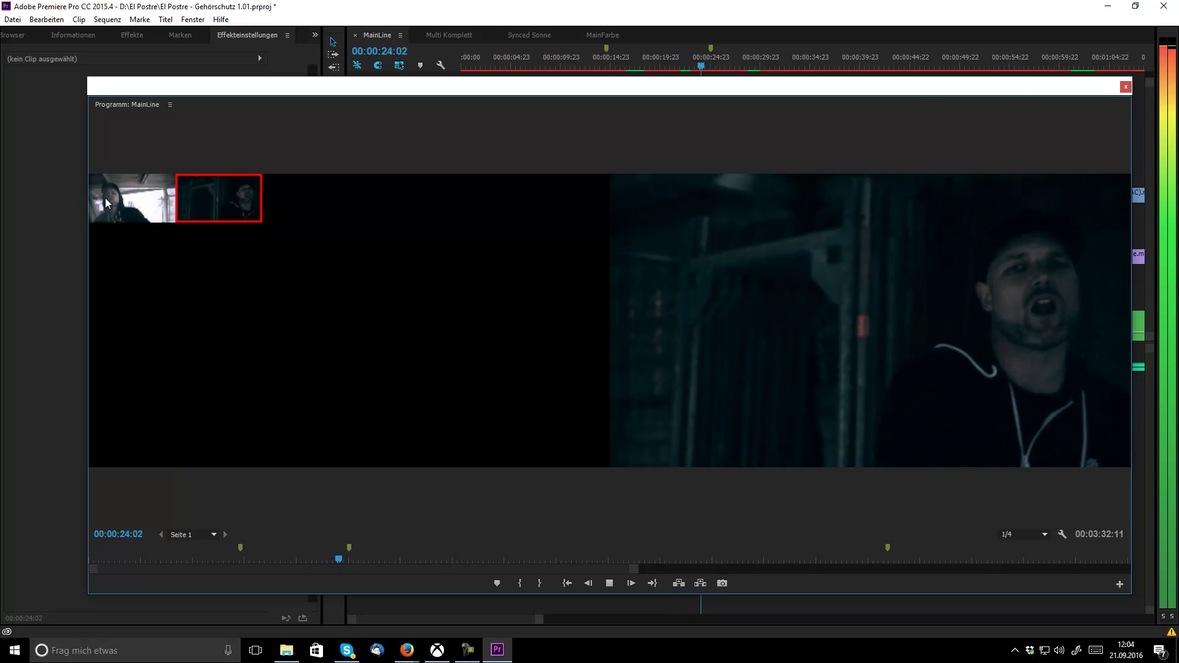
pyautogui.click(137, 189)
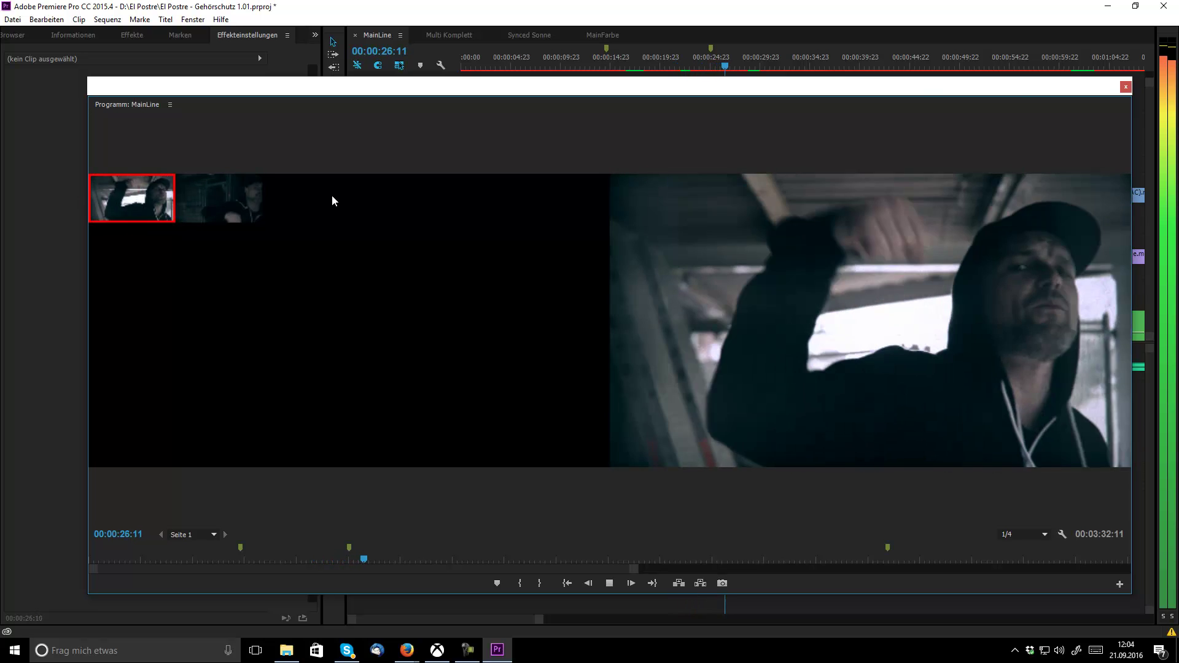
pyautogui.click(204, 197)
pyautogui.click(154, 197)
pyautogui.click(209, 195)
pyautogui.click(161, 194)
pyautogui.click(210, 194)
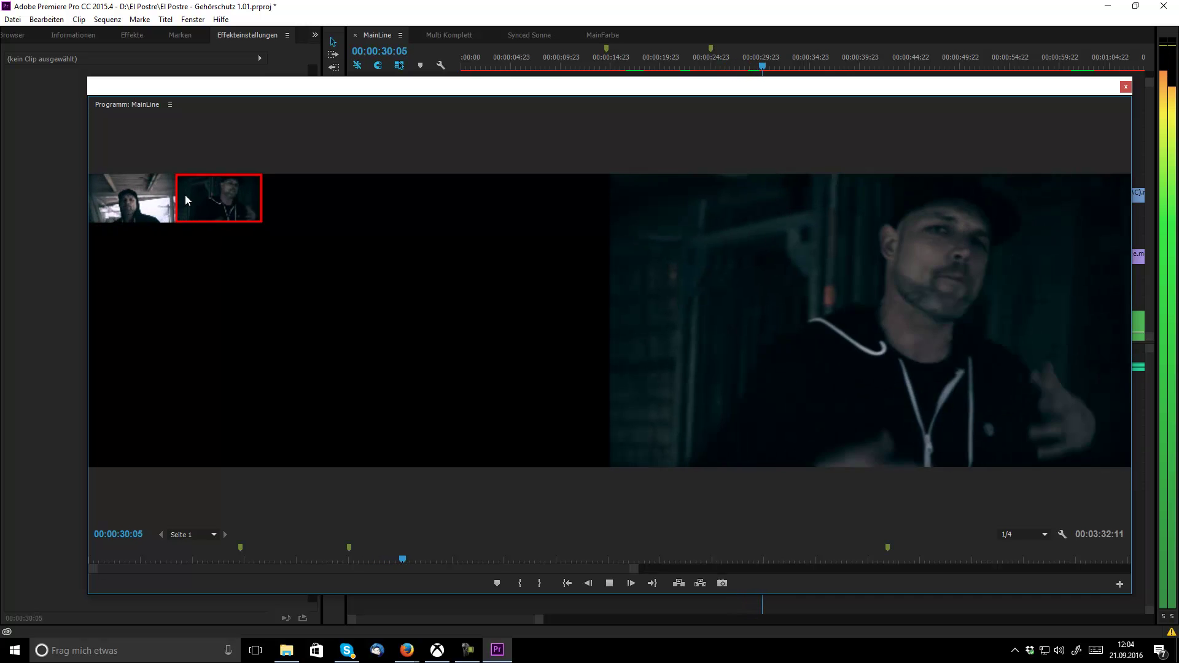
pyautogui.click(157, 207)
pyautogui.press('space')
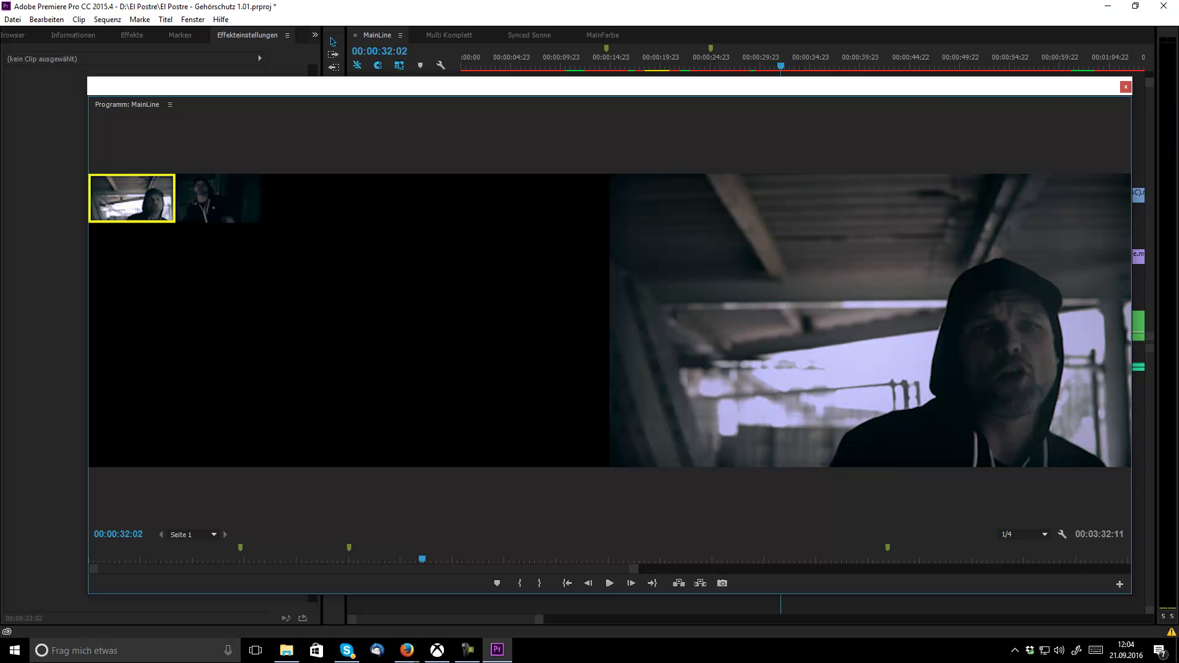
# - Resume playback from 00:00:32:02, cut live between the first and second cameras, and stop on the first camera at 00:00:44:15
pyautogui.click(467, 650)
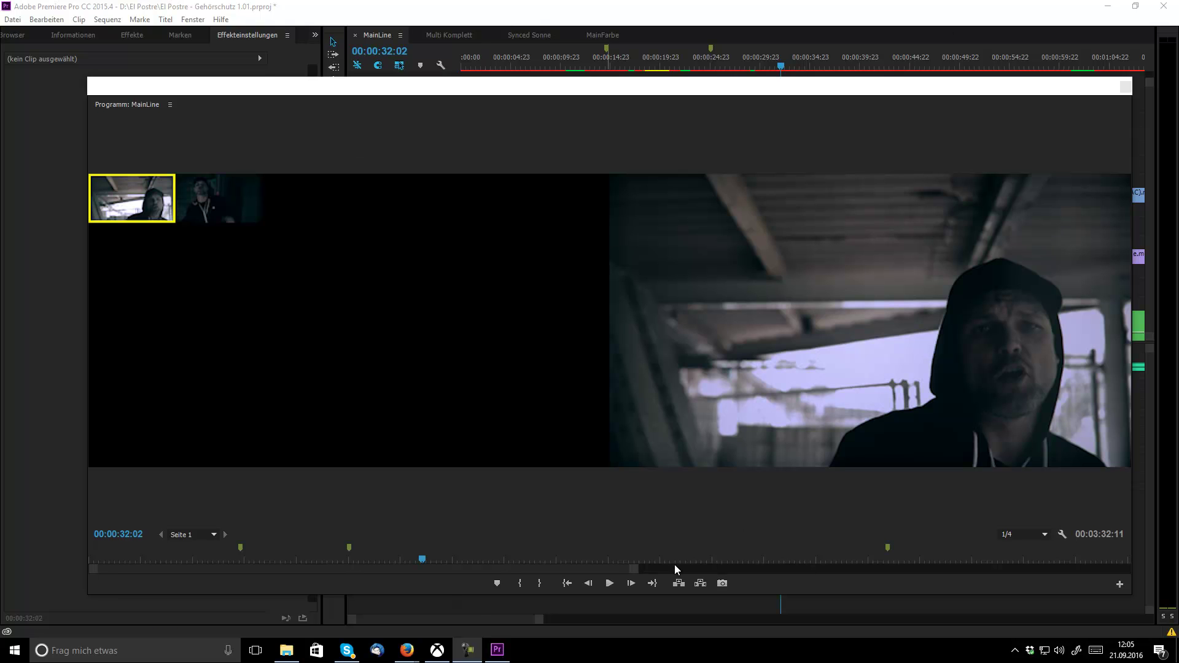
pyautogui.click(610, 590)
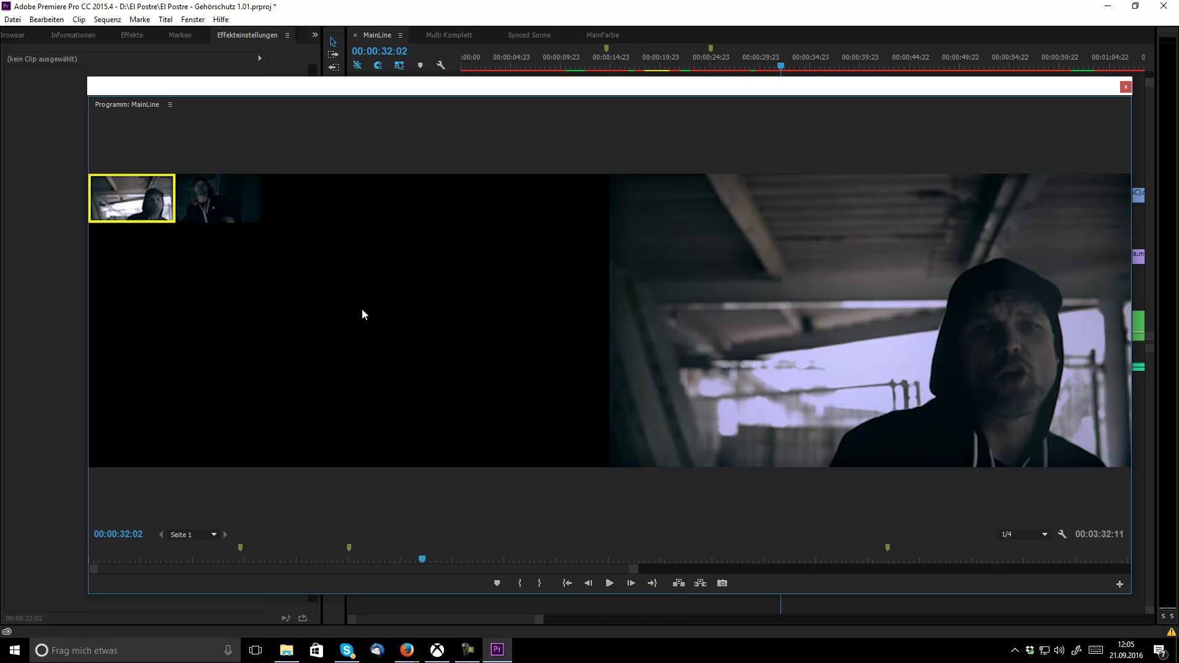
pyautogui.click(611, 583)
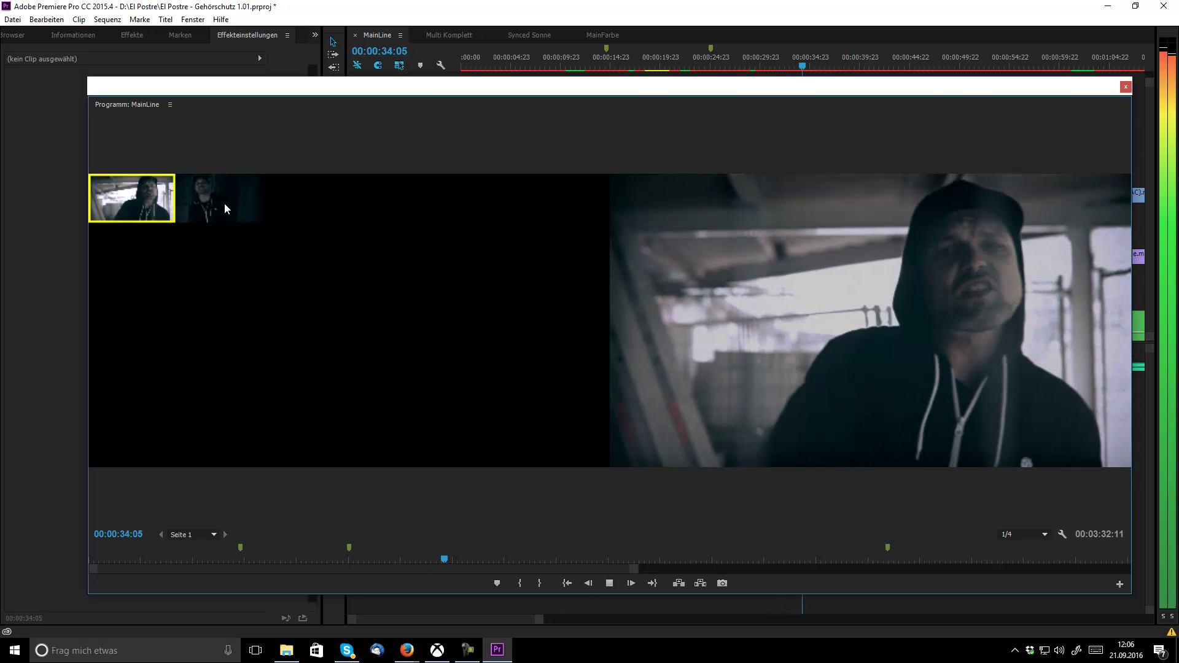
pyautogui.click(223, 204)
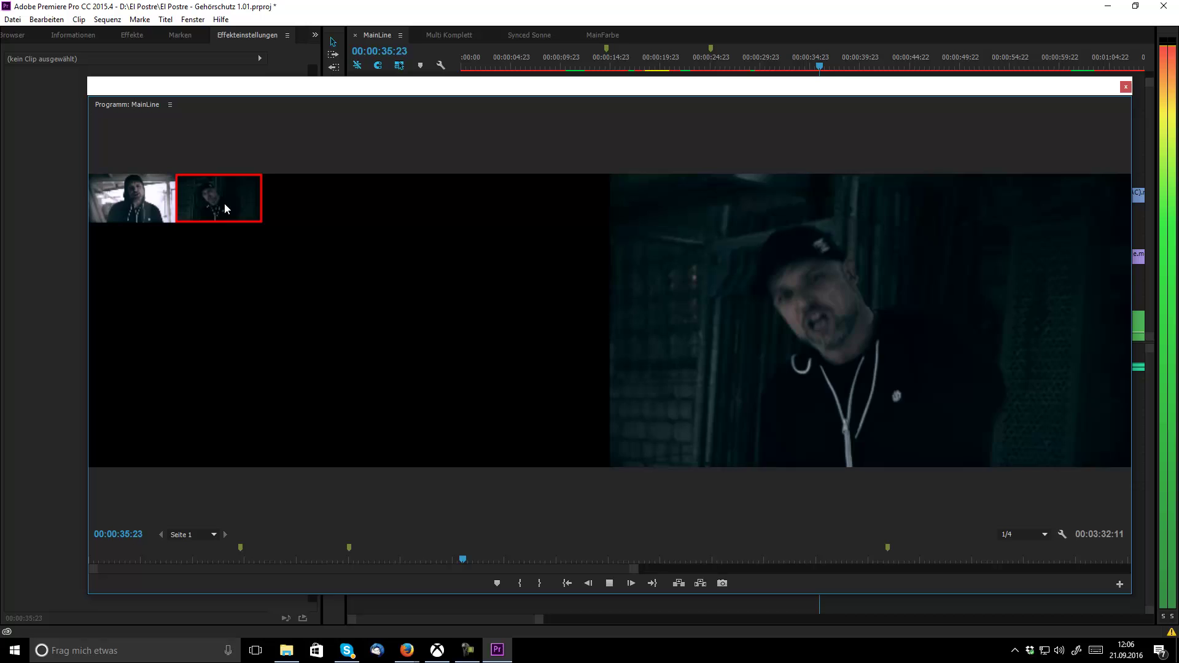
pyautogui.click(146, 204)
pyautogui.click(194, 196)
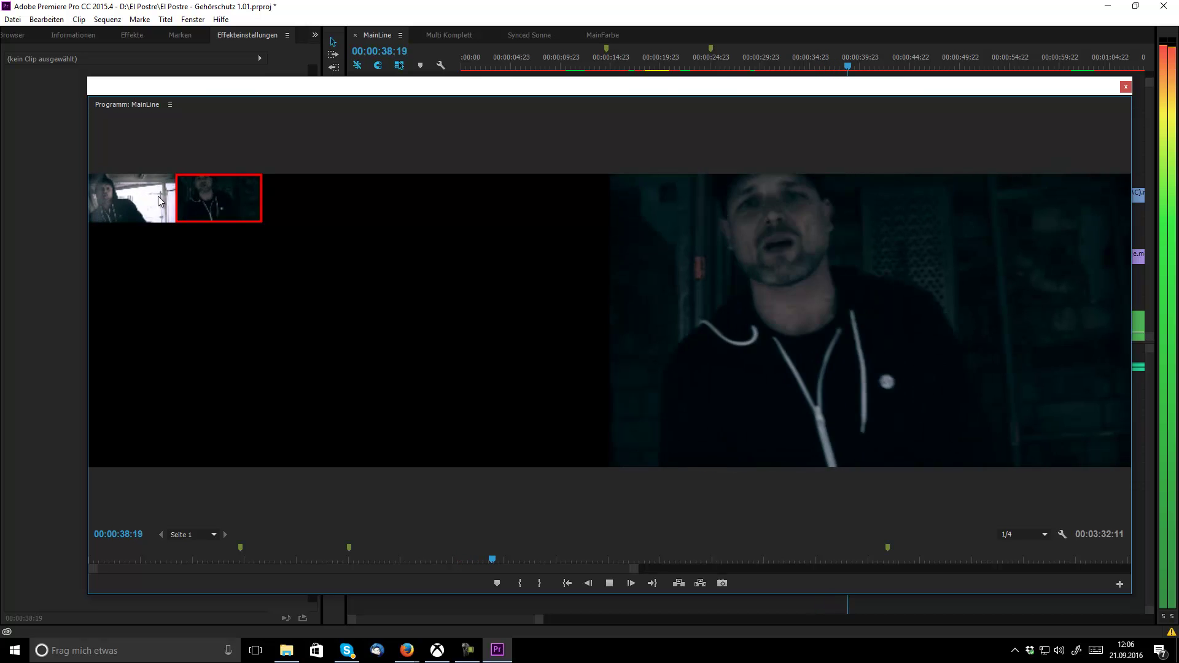
pyautogui.click(157, 197)
pyautogui.press('2')
pyautogui.click(119, 212)
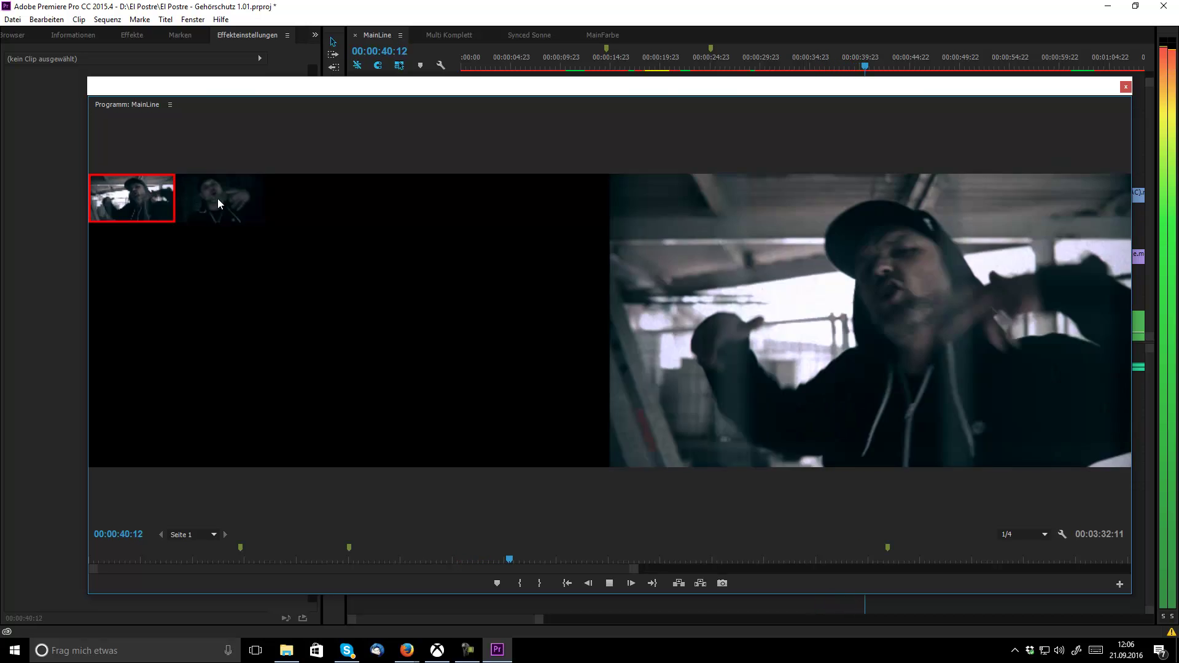
pyautogui.click(234, 201)
pyautogui.click(107, 214)
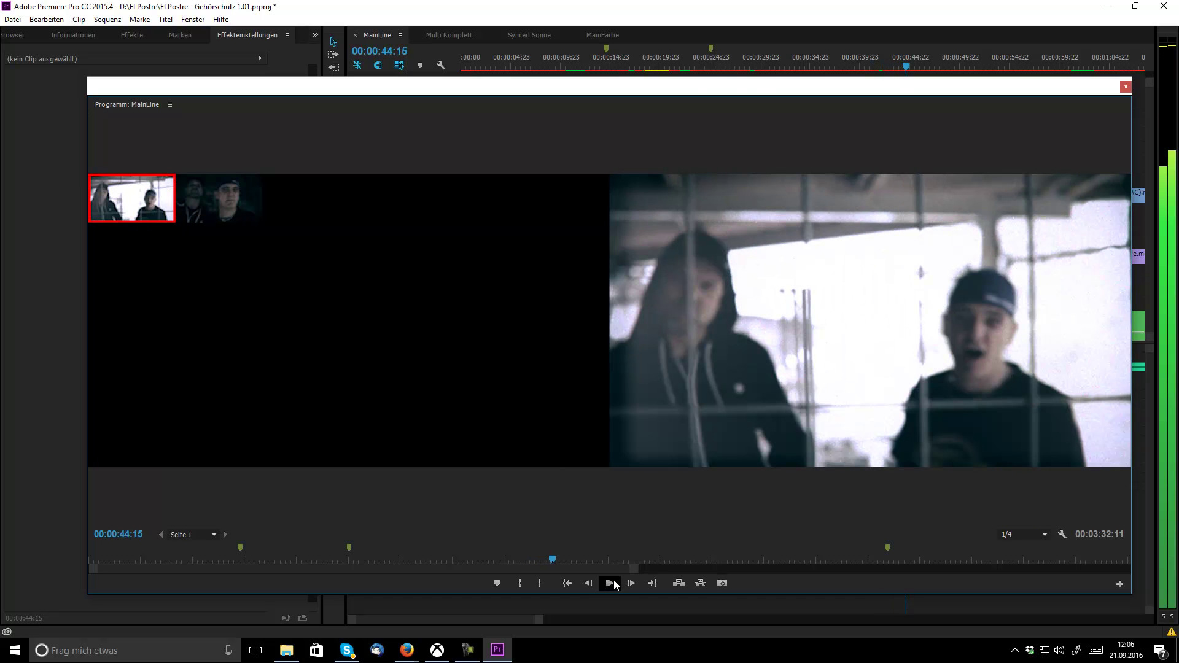
pyautogui.press('space')
# - Move the Program monitor aside, set the playhead to 00:00:07:05, and delete all overlay clips above V1 in the MainLine sequence
pyautogui.moveTo(702, 83); pyautogui.dragTo(1178, 120)
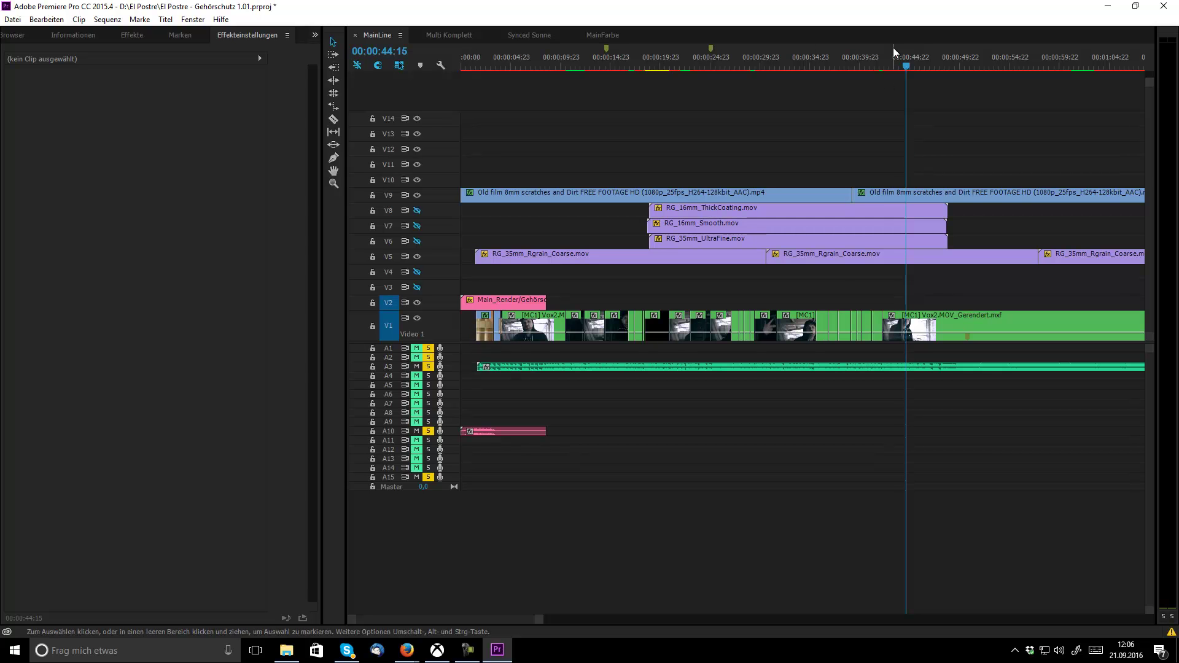
pyautogui.moveTo(903, 65); pyautogui.dragTo(532, 76)
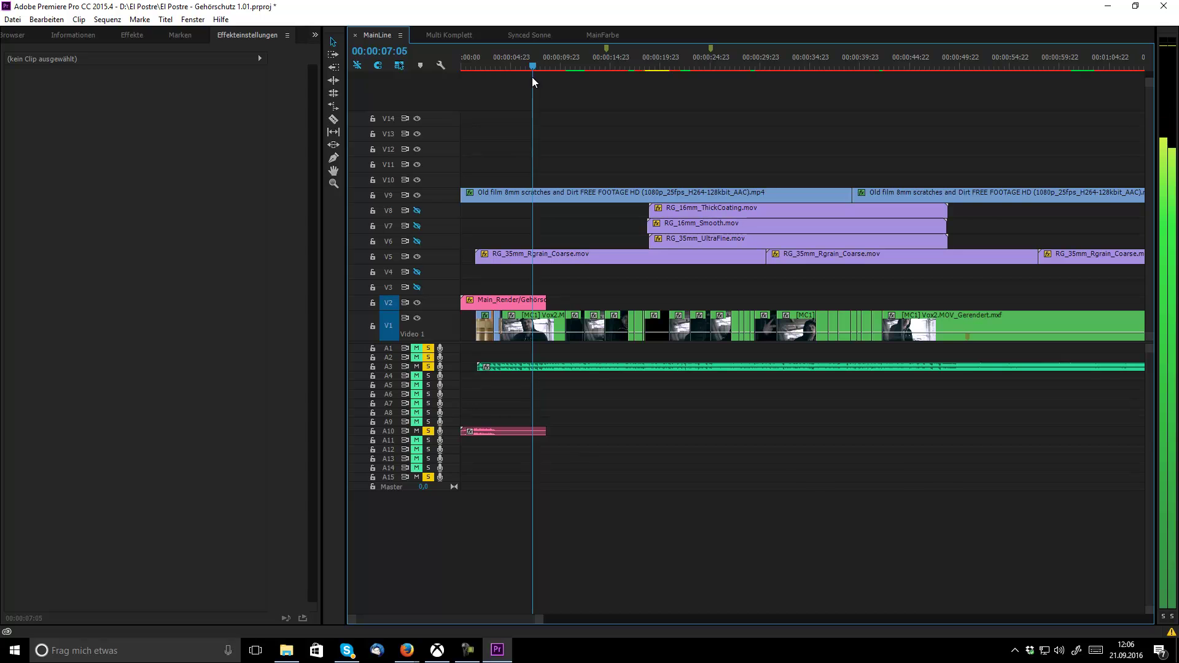
pyautogui.moveTo(578, 300); pyautogui.dragTo(454, 290)
pyautogui.press('Delete')
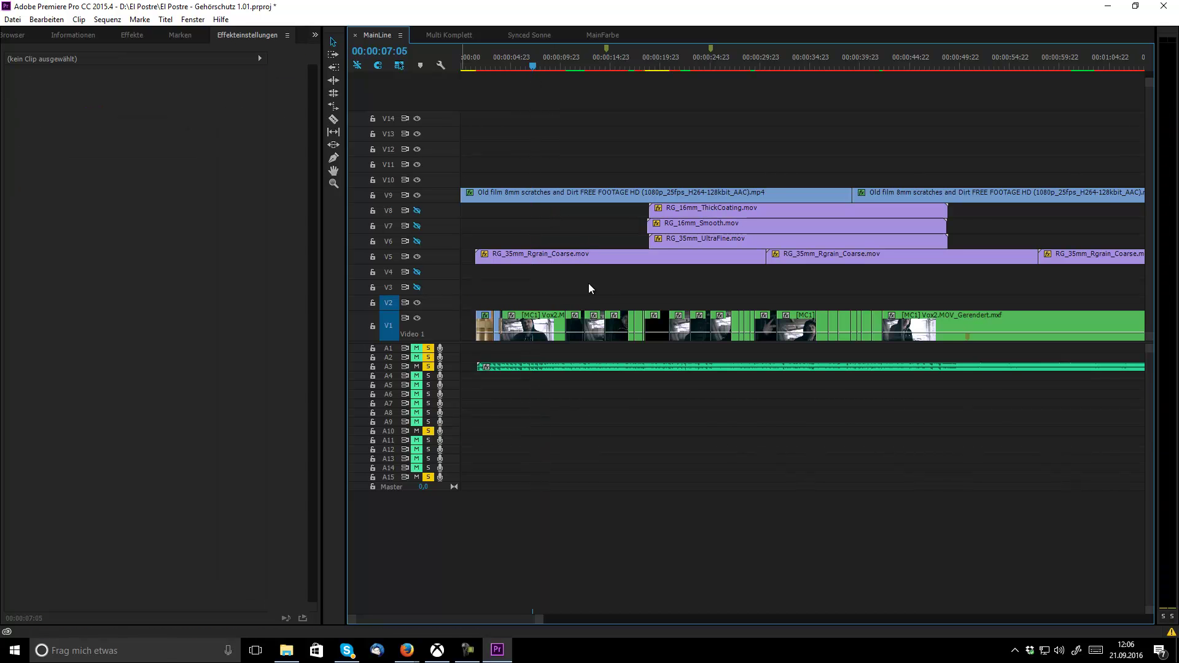
pyautogui.moveTo(731, 281); pyautogui.dragTo(572, 149)
pyautogui.press('Delete')
pyautogui.moveTo(911, 300); pyautogui.dragTo(915, 126)
pyautogui.press('Delete')
pyautogui.moveTo(1060, 297); pyautogui.dragTo(1115, 219)
pyautogui.press('Delete')
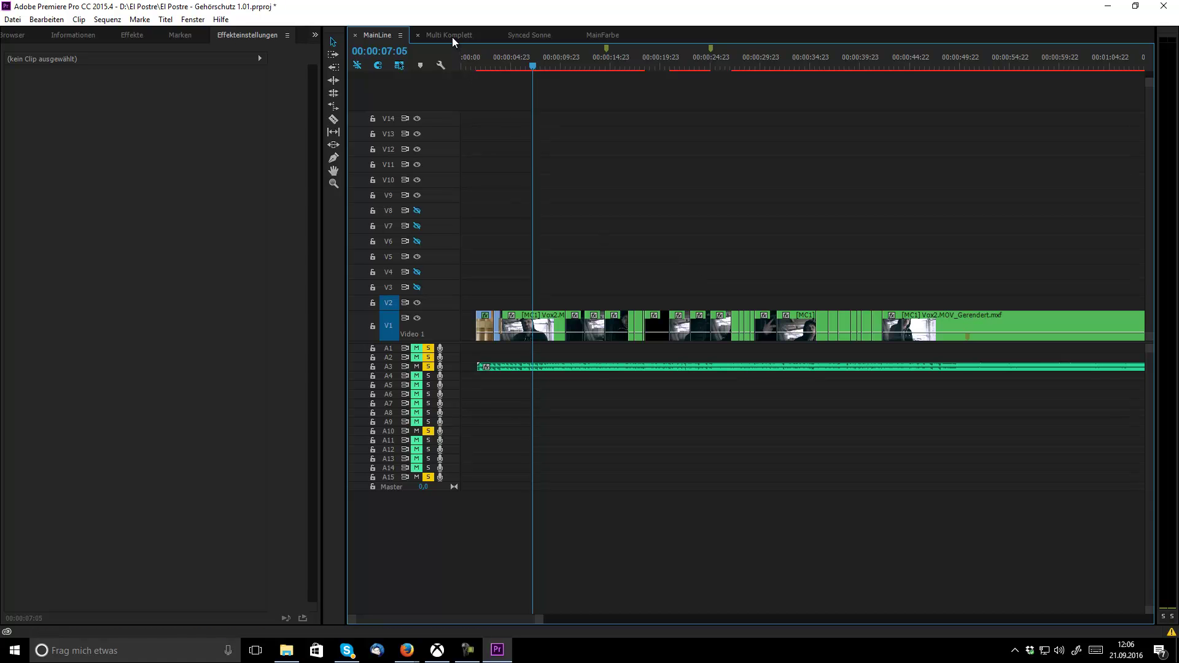
# - Open the Multi Komplett sequence and disable the Looks effect on the Andres1.MOV clip
pyautogui.moveTo(1176, 121); pyautogui.dragTo(508, 102)
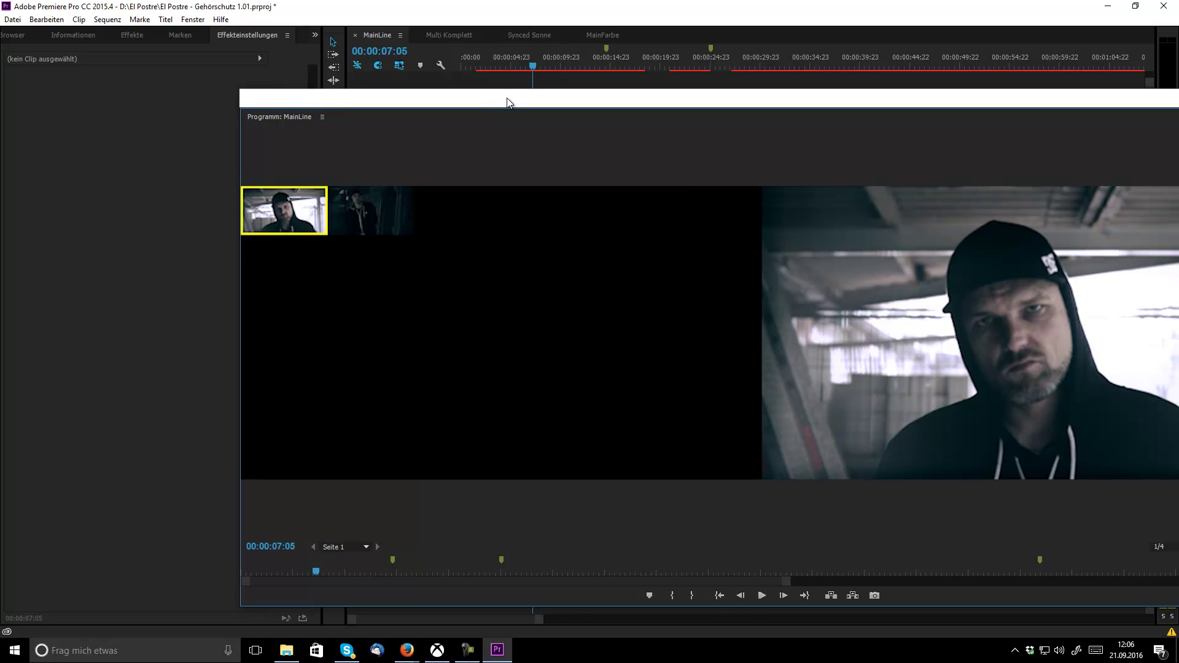
pyautogui.click(463, 37)
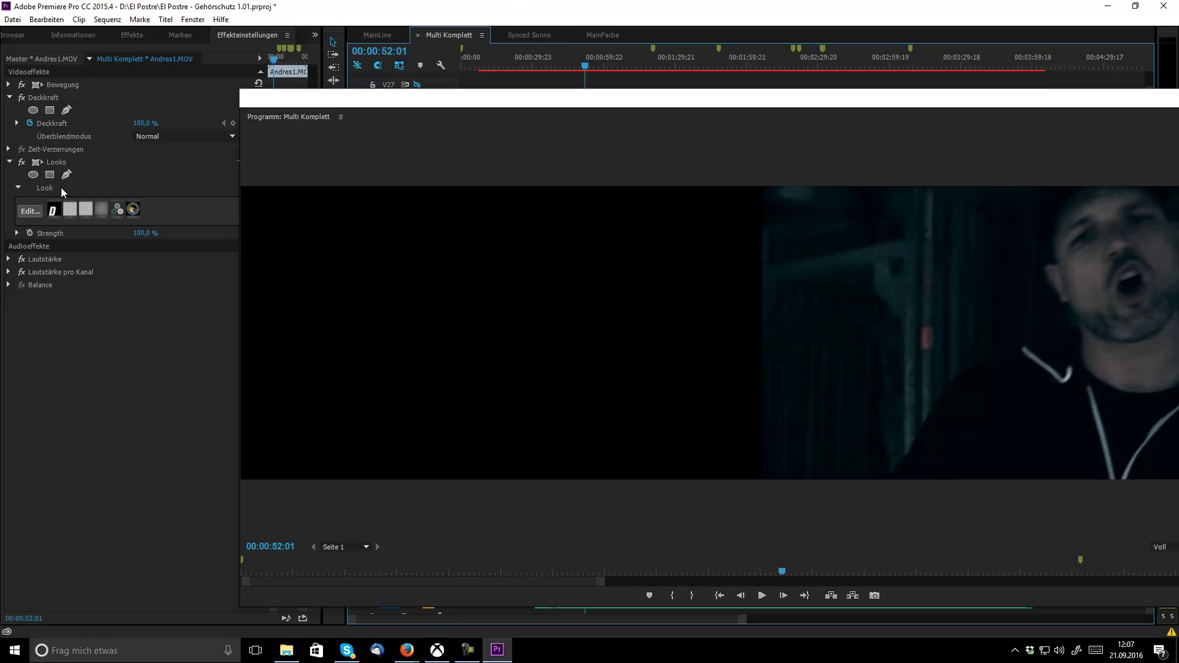
pyautogui.moveTo(581, 101); pyautogui.dragTo(1178, 75)
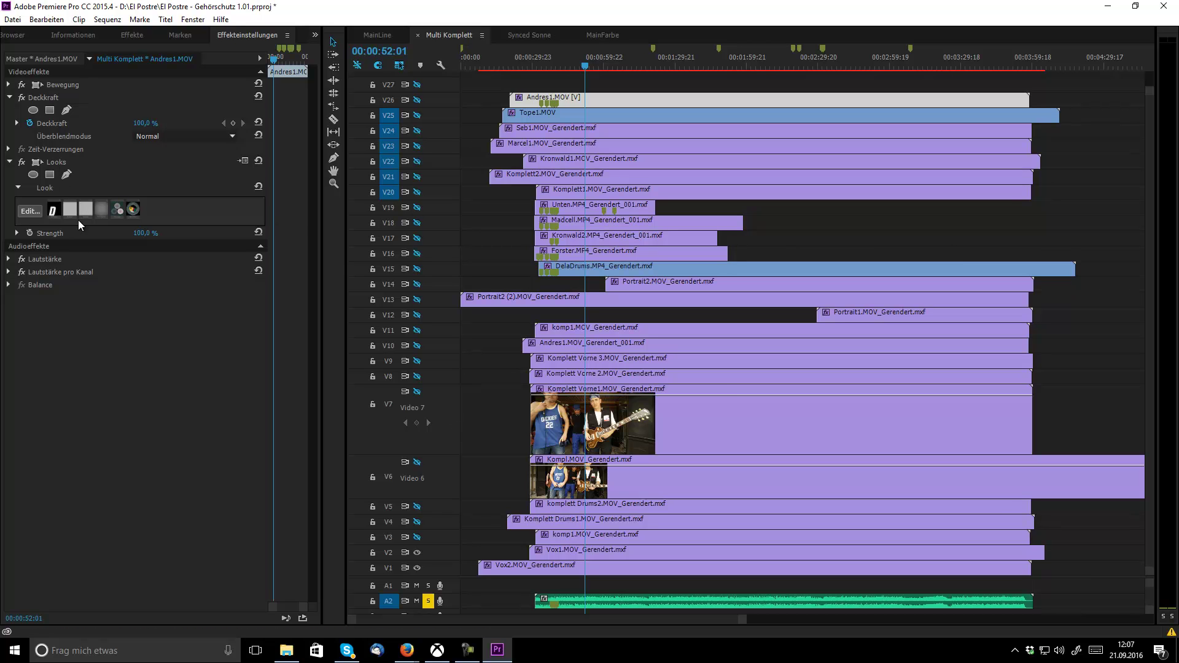
pyautogui.click(25, 163)
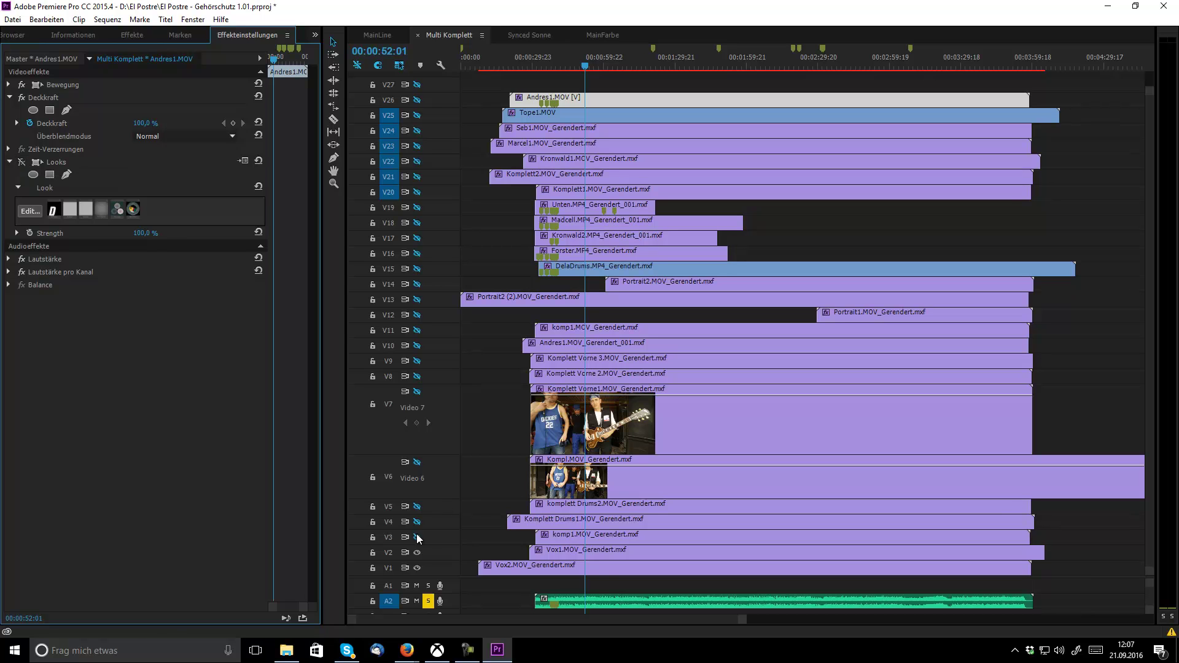
pyautogui.click(440, 554)
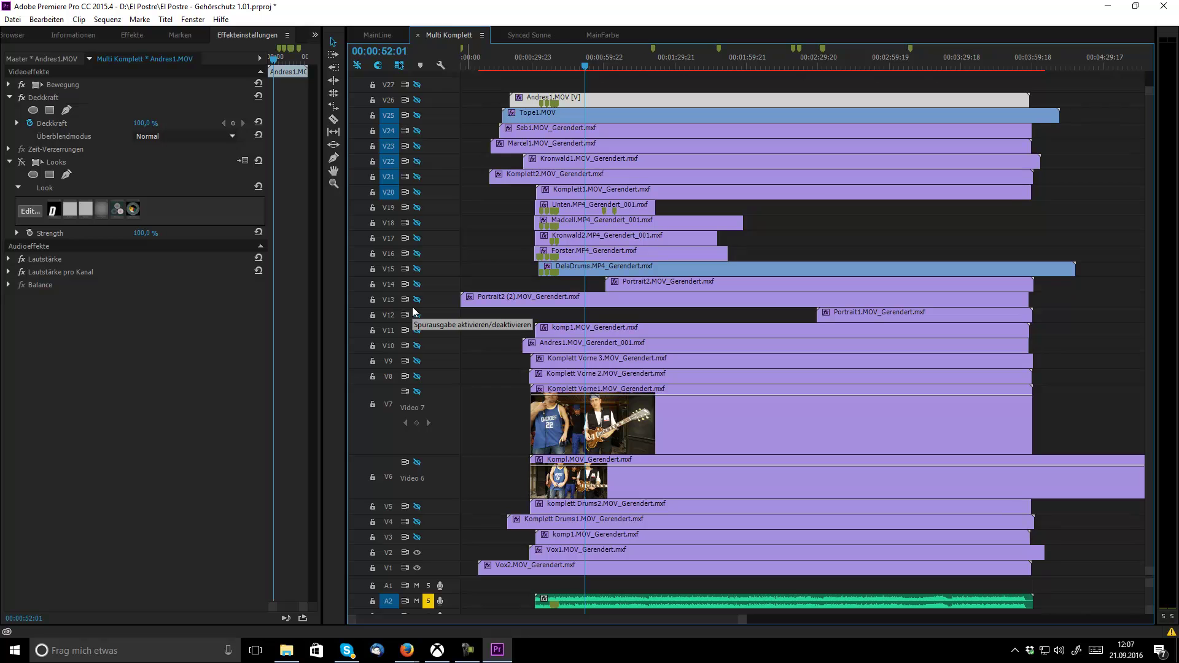
# - Return to the MainLine sequence, place the Program monitor beside the first clips, and move the playhead to 00:00:14:00
pyautogui.click(376, 35)
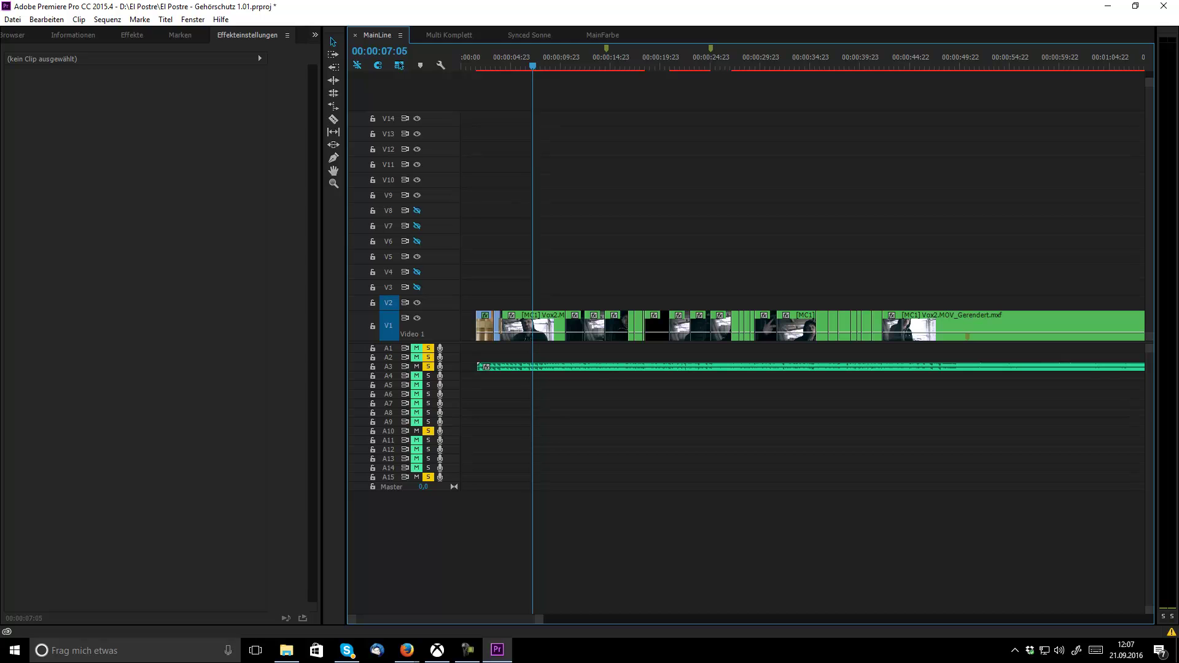
pyautogui.moveTo(1178, 36); pyautogui.dragTo(986, 114)
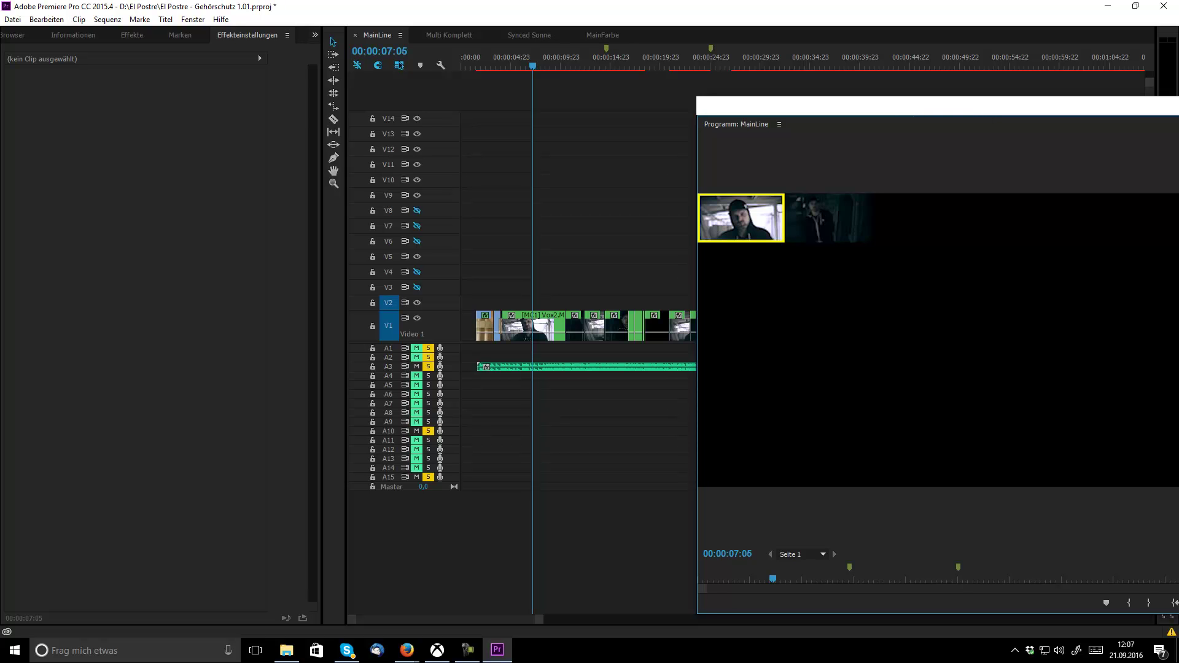
pyautogui.hotkey('alt', 'Tab')
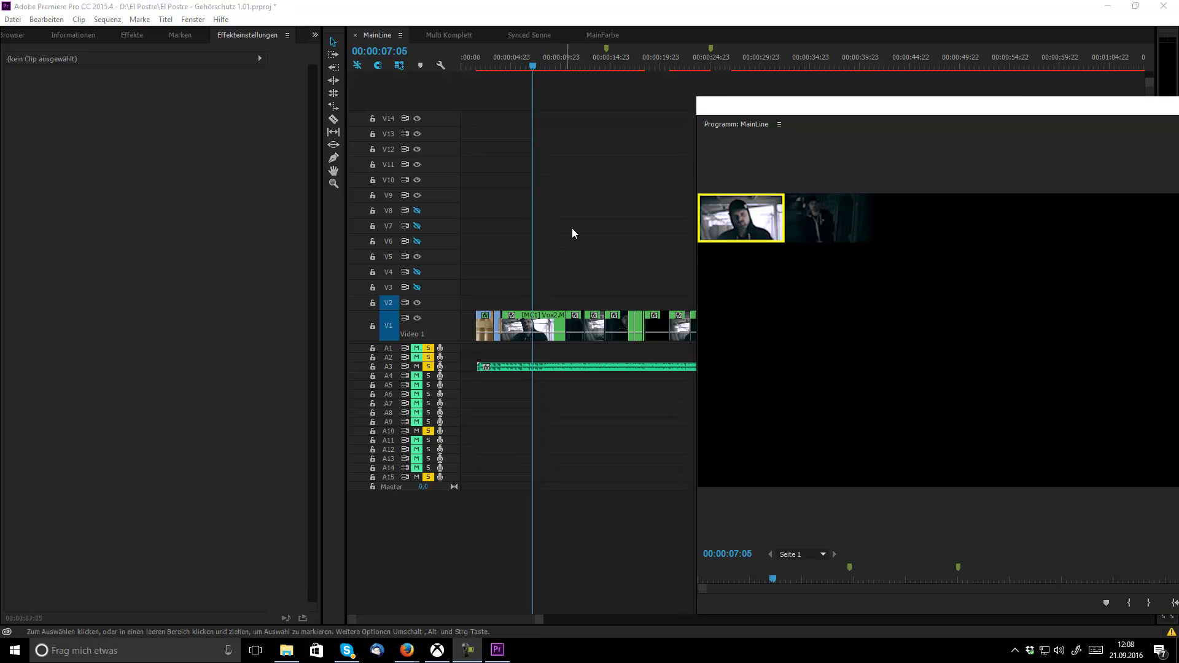
pyautogui.click(535, 66)
pyautogui.moveTo(536, 66); pyautogui.dragTo(600, 72)
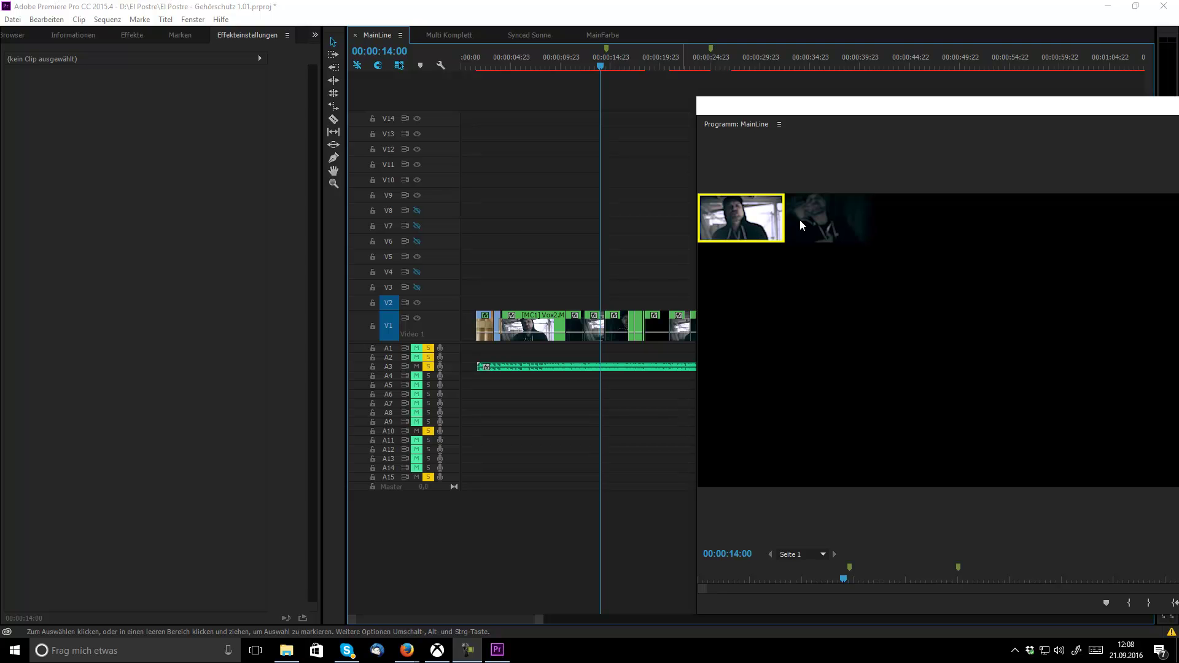
# - Turn on the output of all hidden video tracks from V3 to V26 in the Multi Komplett sequence
pyautogui.click(455, 34)
pyautogui.click(417, 536)
pyautogui.click(418, 522)
pyautogui.click(418, 508)
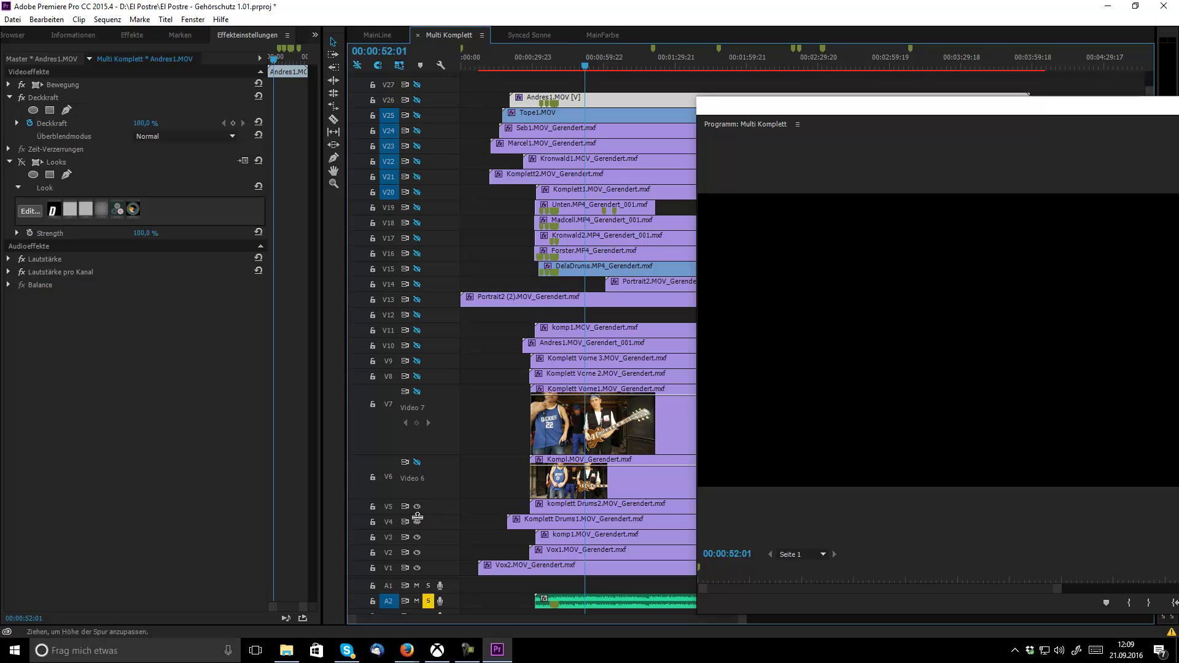
pyautogui.click(416, 463)
pyautogui.click(417, 391)
pyautogui.click(416, 377)
pyautogui.click(417, 315)
pyautogui.click(418, 331)
pyautogui.click(416, 300)
pyautogui.click(417, 284)
pyautogui.click(417, 269)
pyautogui.click(417, 253)
pyautogui.click(417, 239)
pyautogui.click(417, 223)
pyautogui.click(417, 207)
pyautogui.click(417, 193)
pyautogui.click(417, 177)
pyautogui.click(416, 161)
pyautogui.click(416, 146)
pyautogui.click(417, 131)
pyautogui.click(417, 116)
pyautogui.click(417, 100)
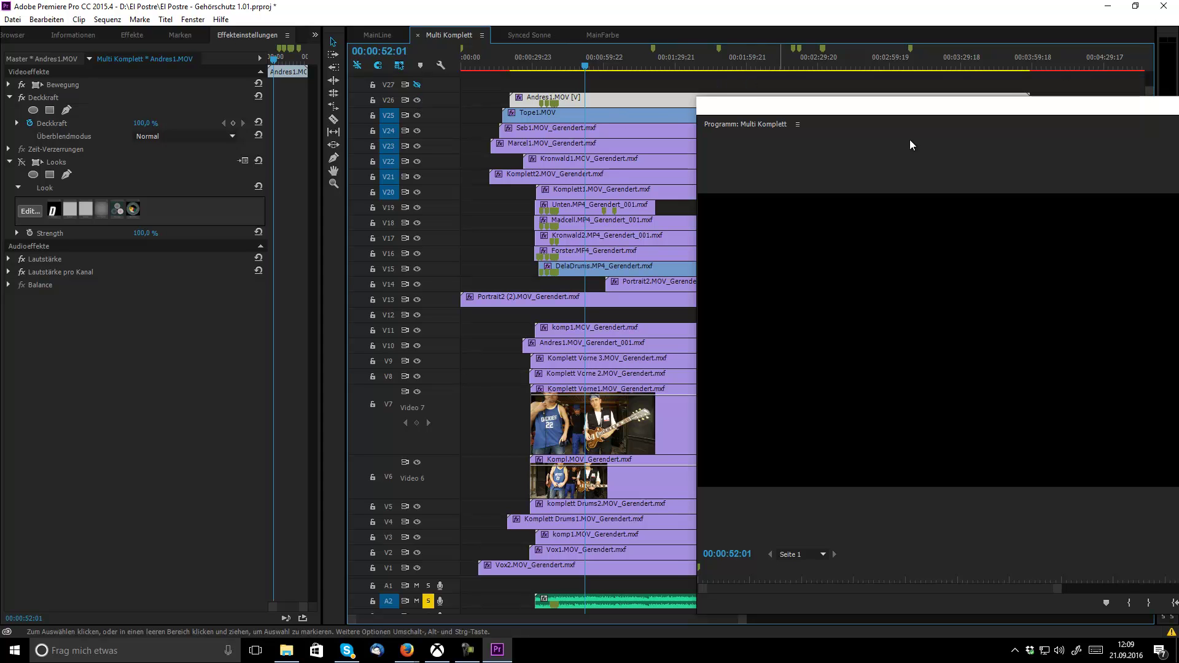
# - Play the MainLine multicam view with all cameras from 00:00:14:00 and stop at 00:00:18:15 on the third camera
pyautogui.click(377, 35)
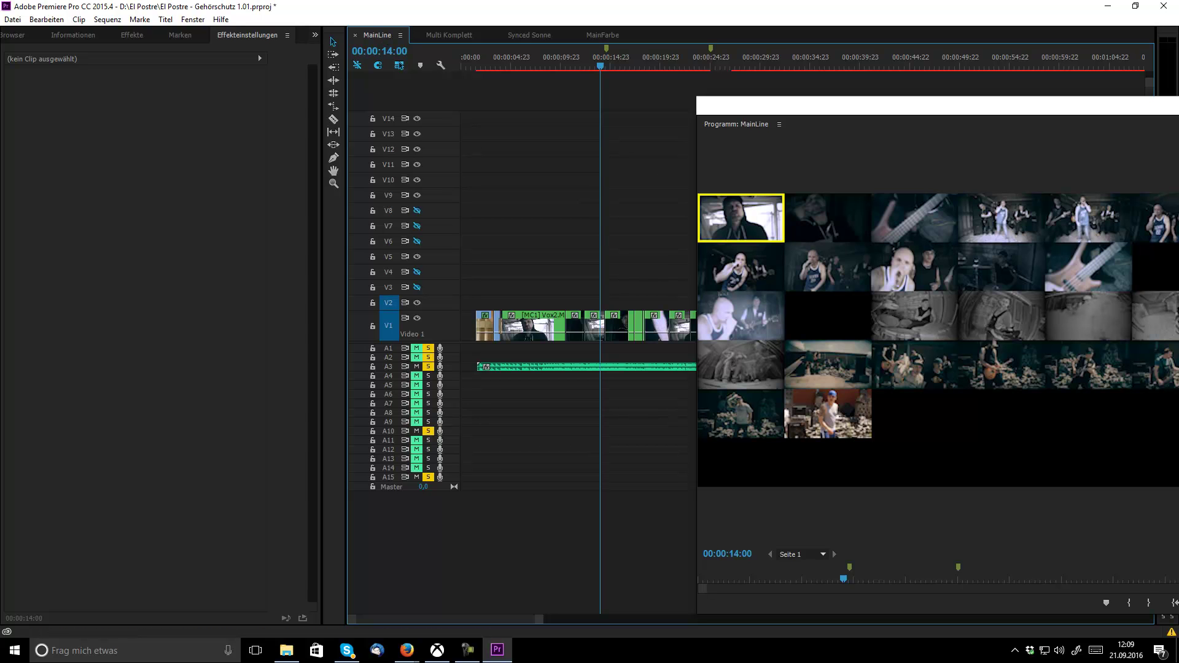
pyautogui.hotkey('shift', '4')
pyautogui.press('space')
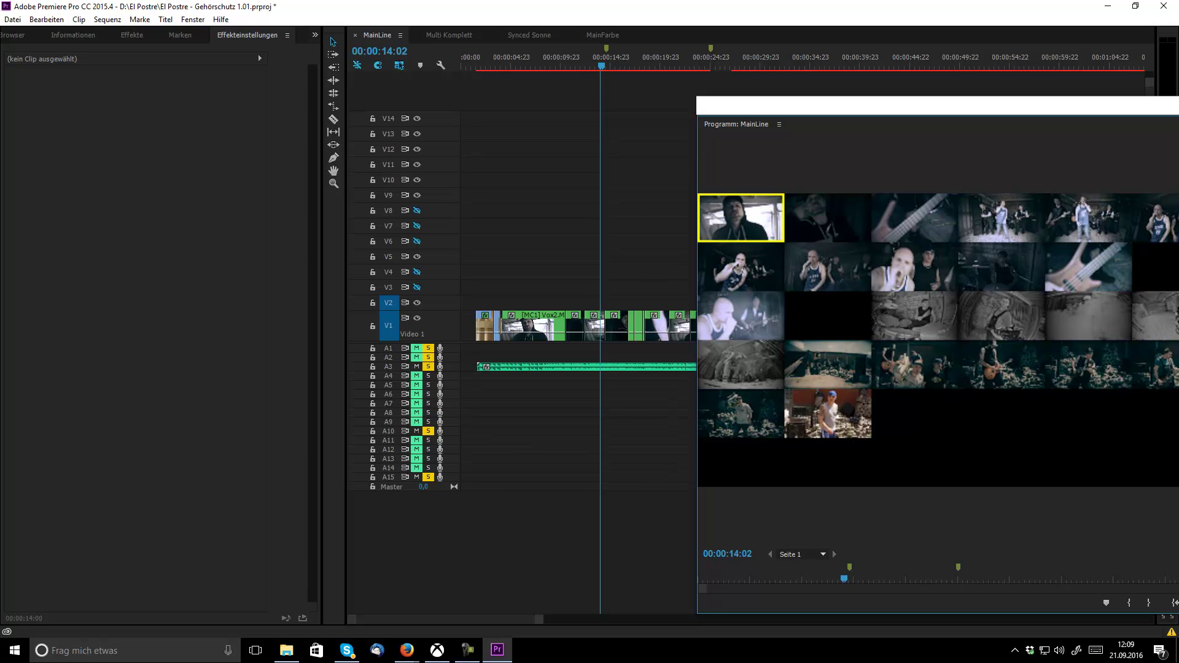
pyautogui.press('2')
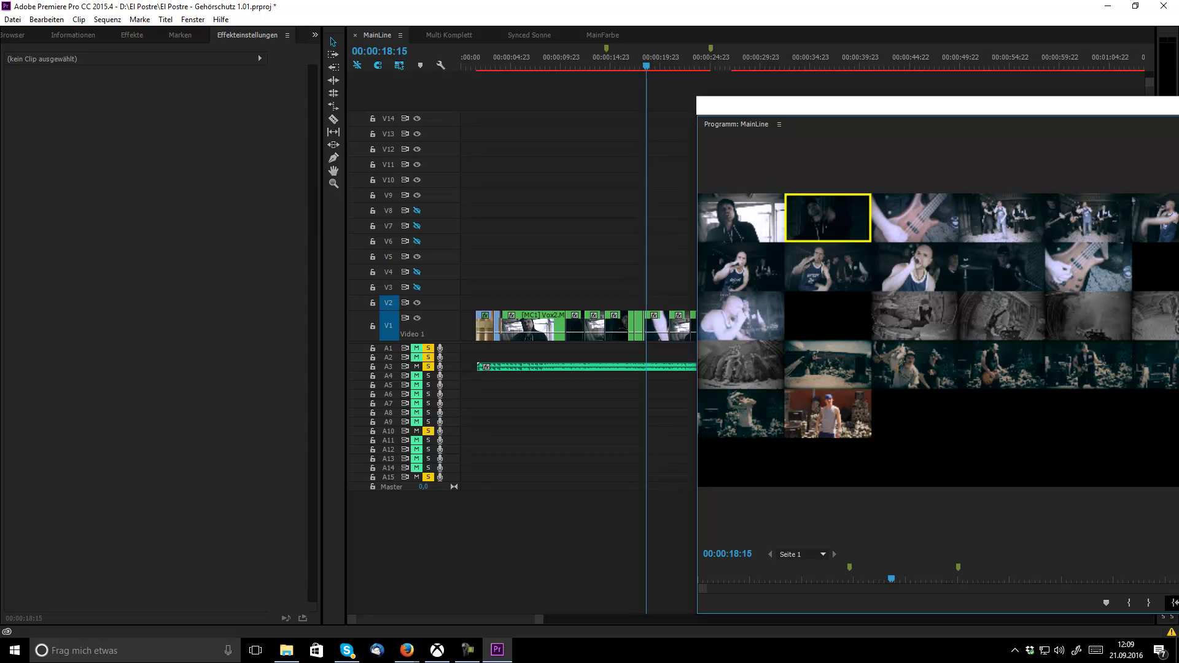
pyautogui.press('3')
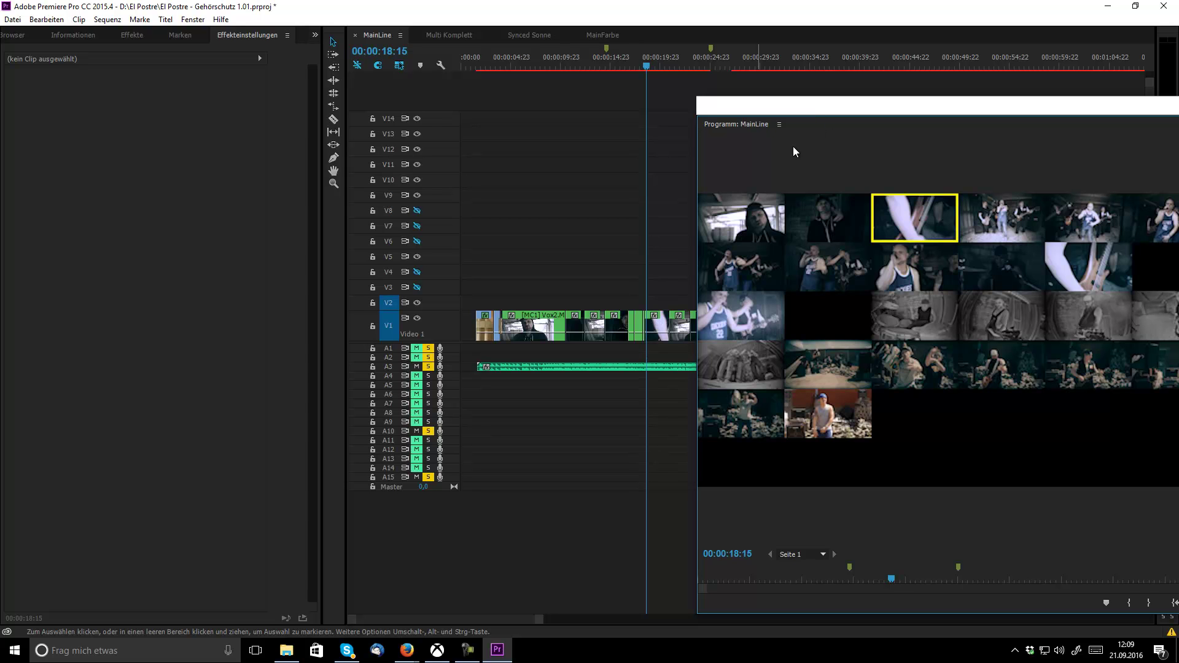
# - Jump back through the edit points on V1 to 00:00:10:13, with the Program monitor moved off the timeline
pyautogui.press('Up')
pyautogui.press('Up')
pyautogui.press('Up')
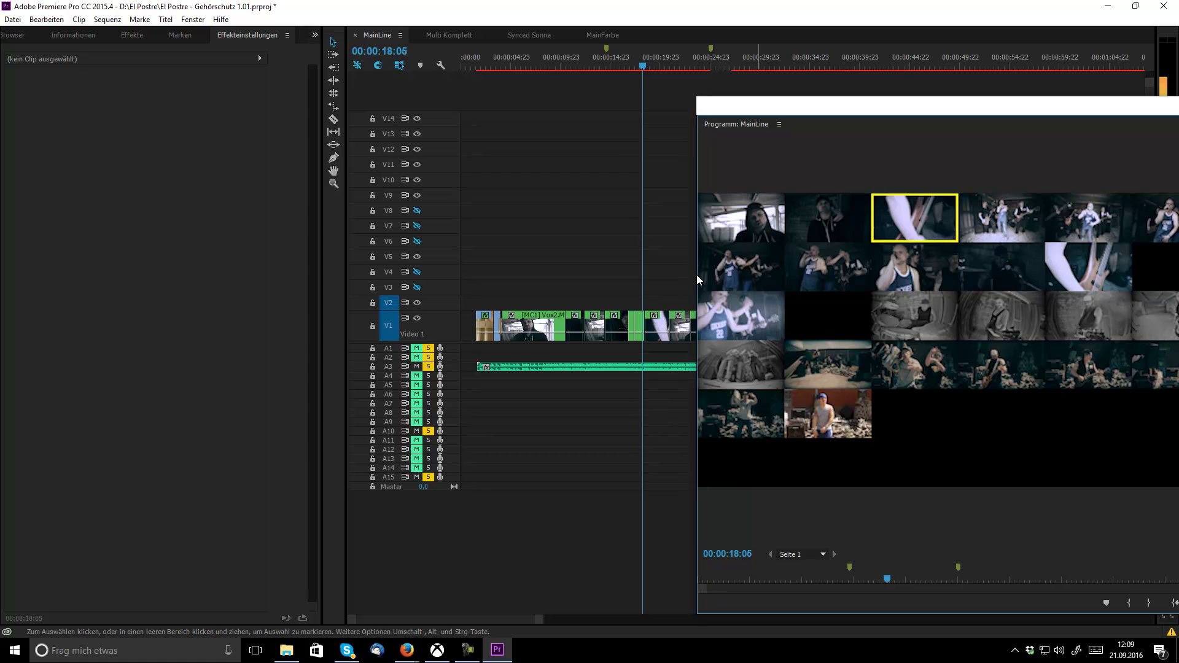
pyautogui.press('Down')
pyautogui.moveTo(996, 105); pyautogui.dragTo(1178, 171)
pyautogui.press('Up')
pyautogui.press('Up')
pyautogui.press('Up')
pyautogui.press('Up')
pyautogui.press('Up')
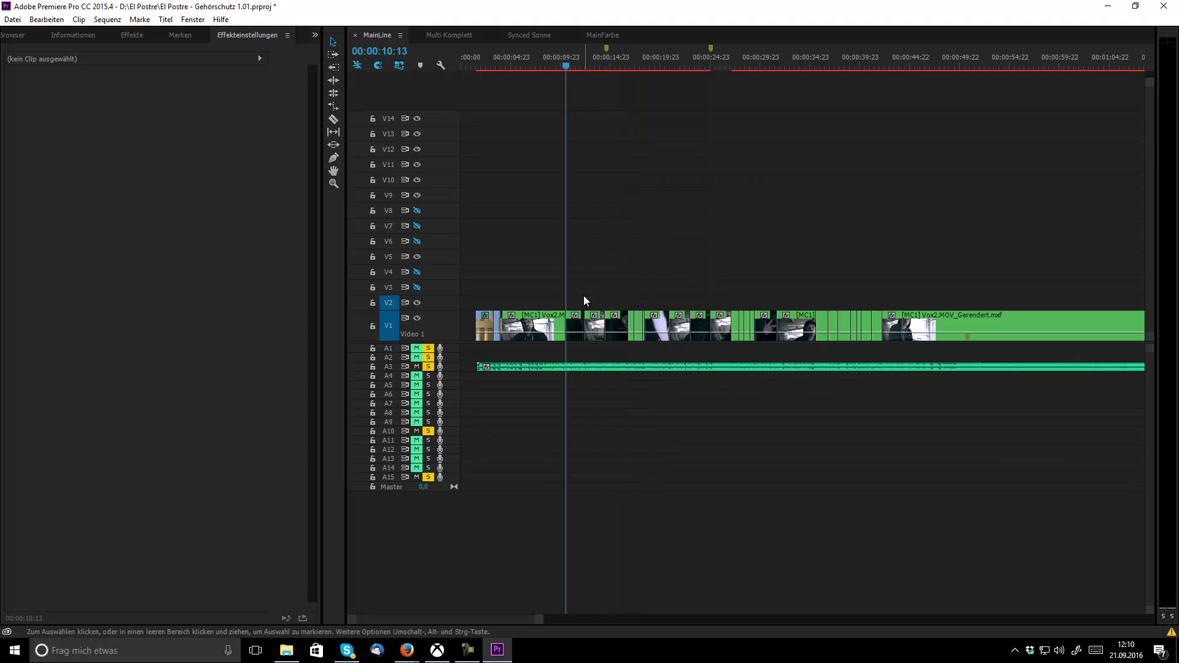
# - Step forward from cut to cut through the multicam clips on V1 to 00:00:29:01
pyautogui.press('Down')
pyautogui.press('Down')
pyautogui.press('Down')
pyautogui.press('Down')
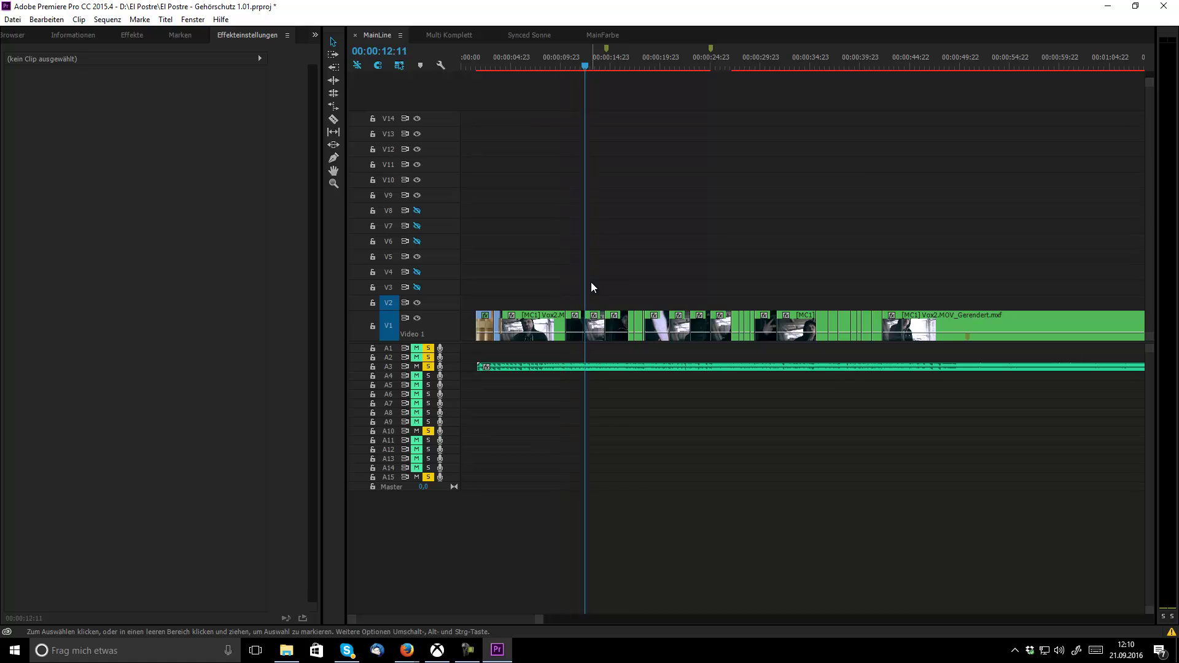
pyautogui.press('Down')
pyautogui.press('Down')
pyautogui.press('Down')
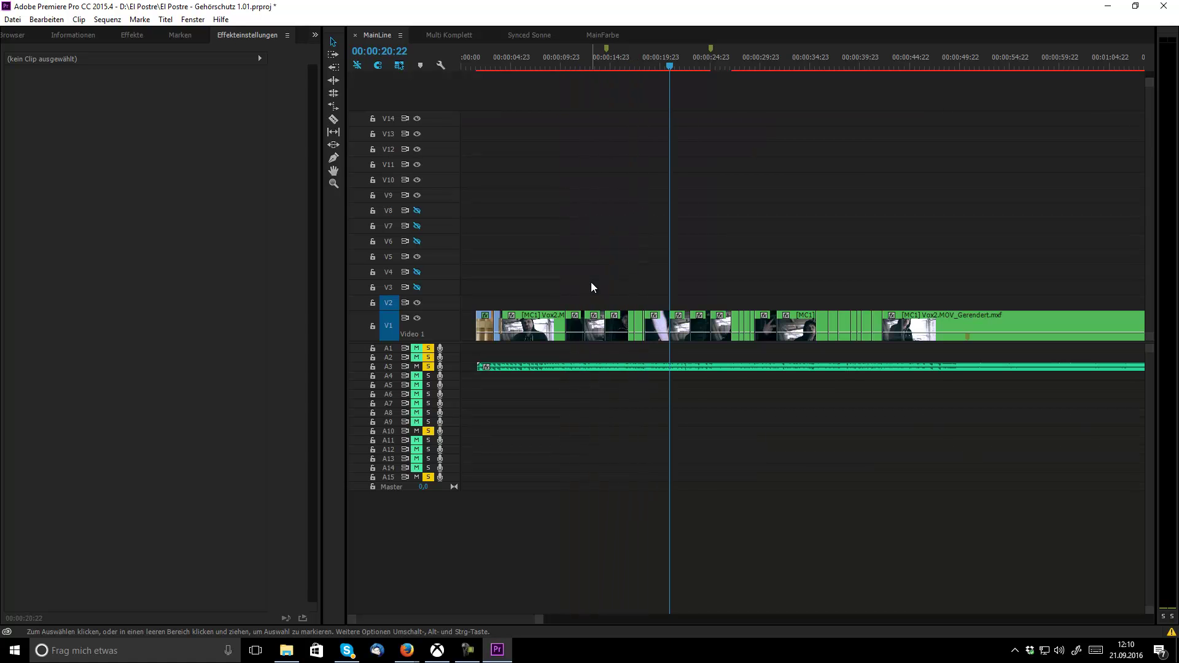
pyautogui.press('Down')
pyautogui.press('Down')
pyautogui.press('Down')
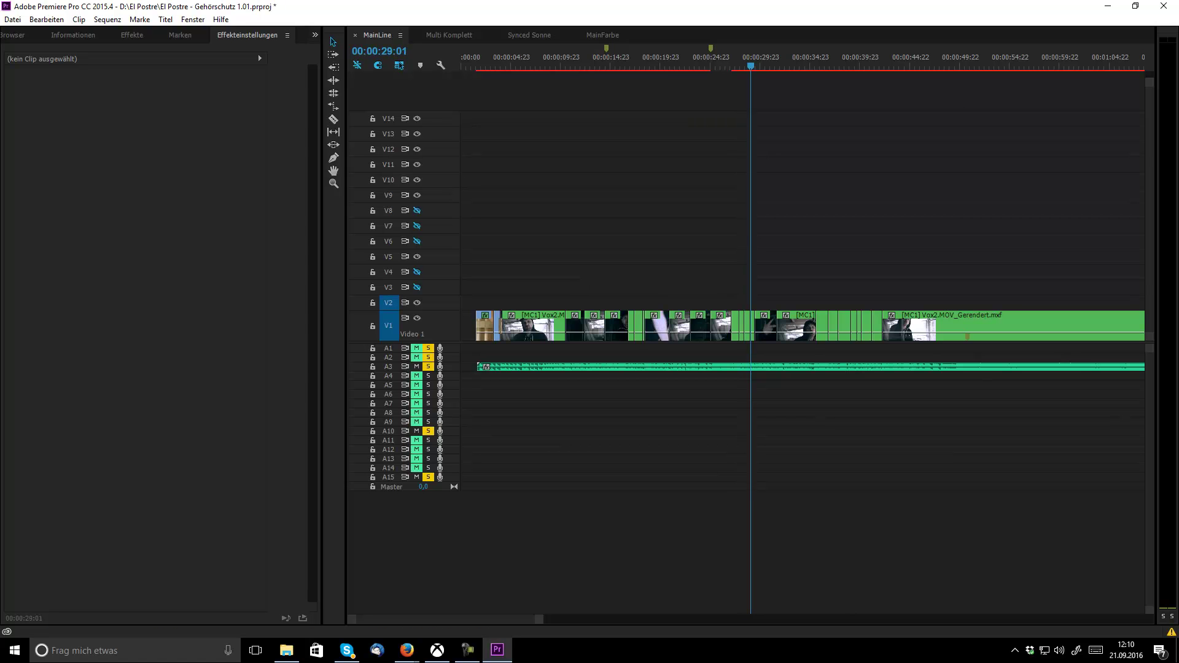
# - Bring the Program monitor back into full view to show the complete camera grid beside the selected angle
pyautogui.moveTo(1178, 106); pyautogui.dragTo(1159, 90)
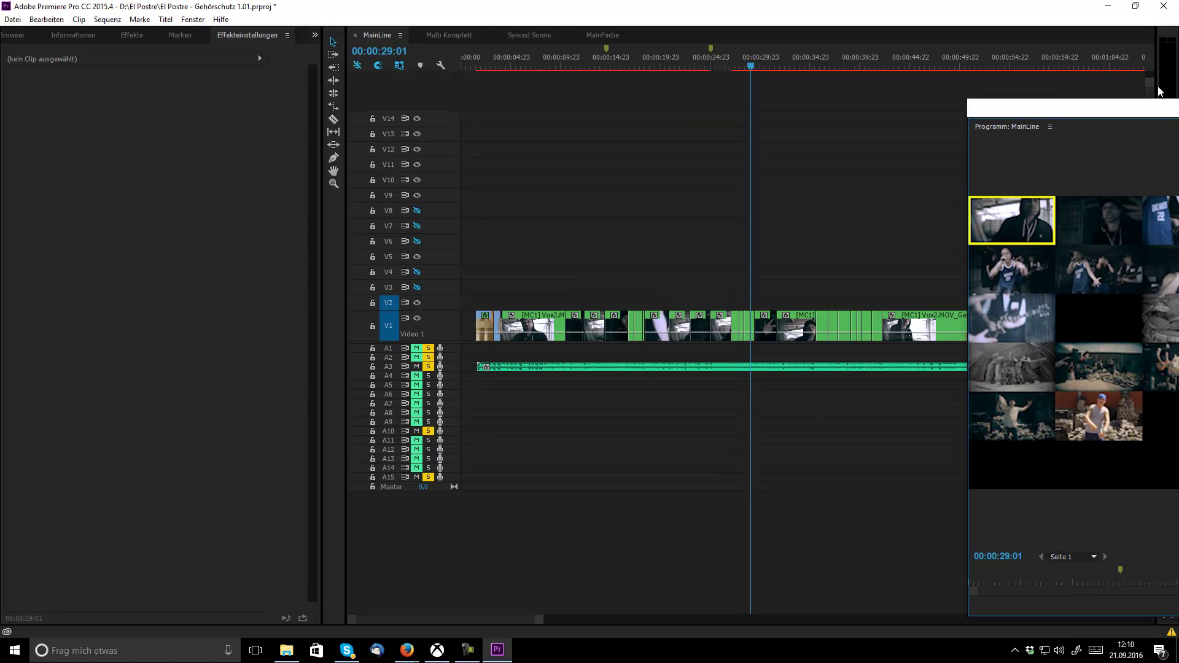
pyautogui.moveTo(1092, 106); pyautogui.dragTo(879, 96)
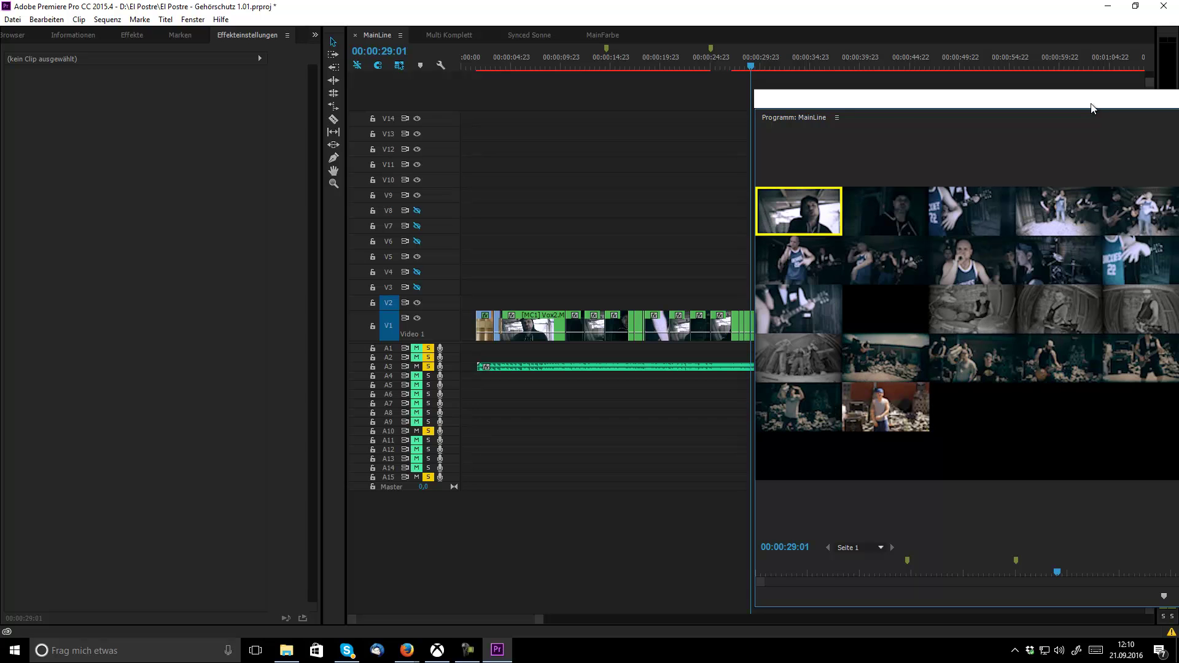
pyautogui.moveTo(1092, 106); pyautogui.dragTo(1075, 83)
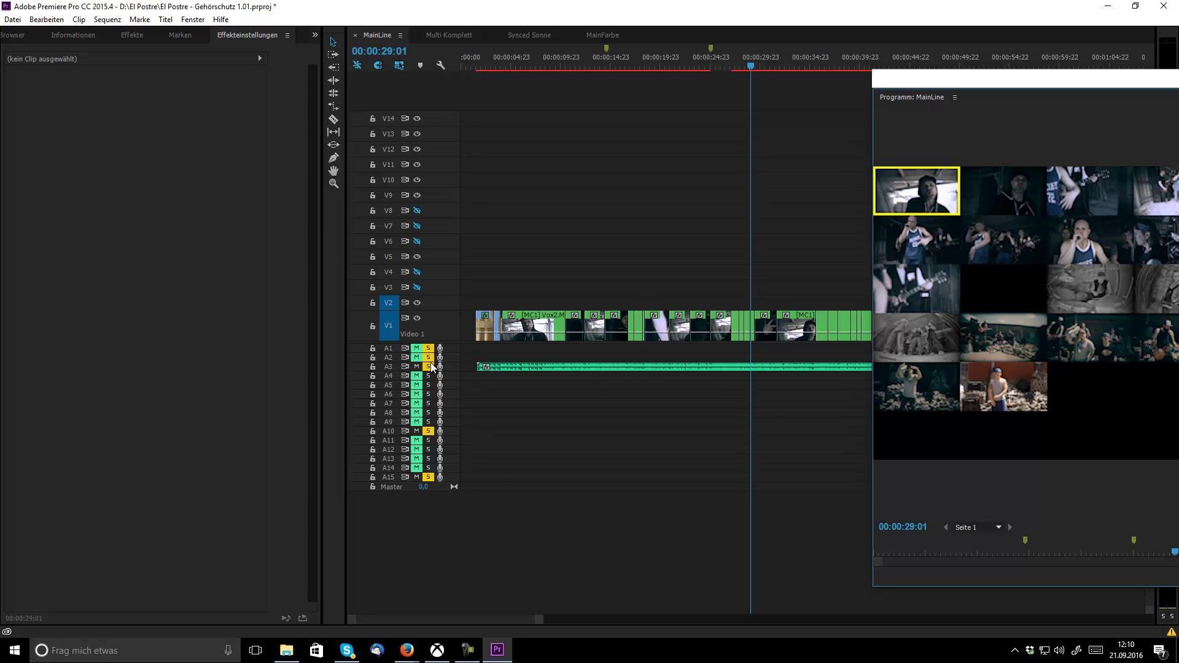
pyautogui.moveTo(907, 79); pyautogui.dragTo(399, 67)
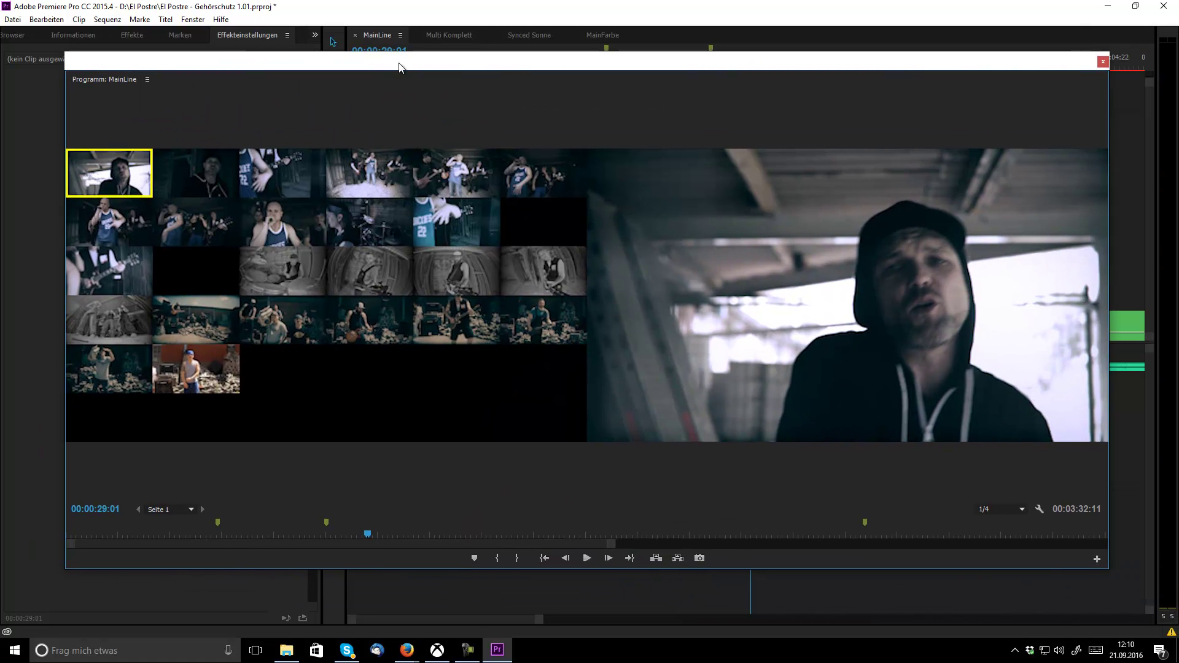
# - Play the multicam sequence from 00:00:29:01 to 00:00:35:15 and step through its camera 1 and camera 2 shots
pyautogui.press('space')
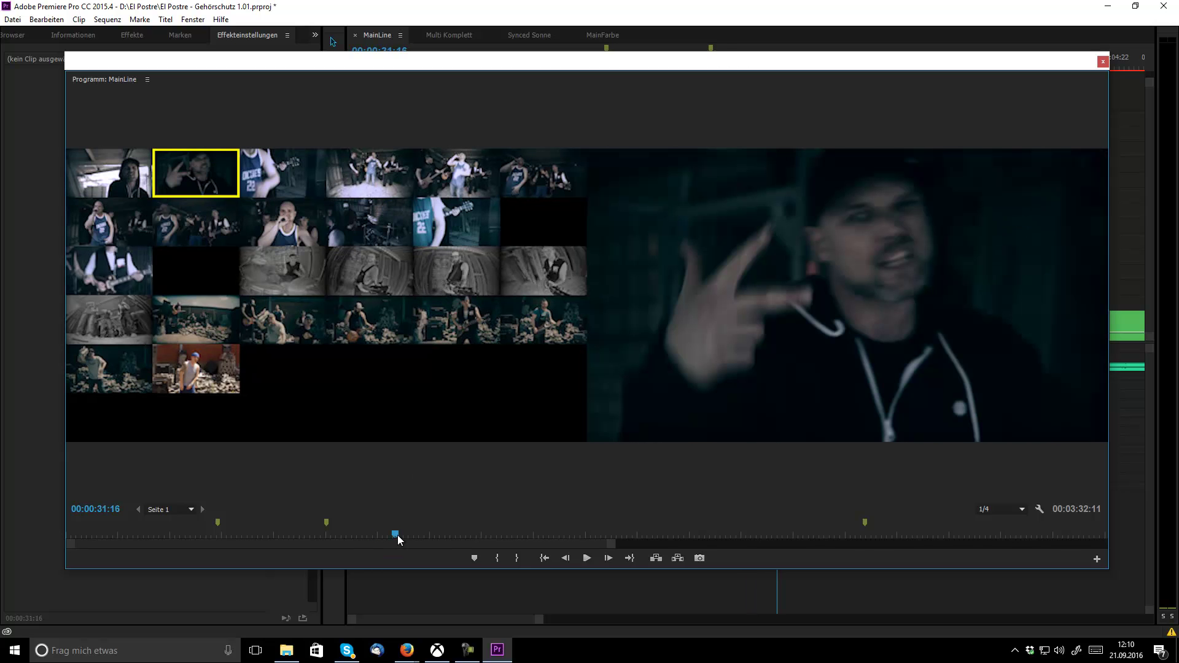
pyautogui.press('1')
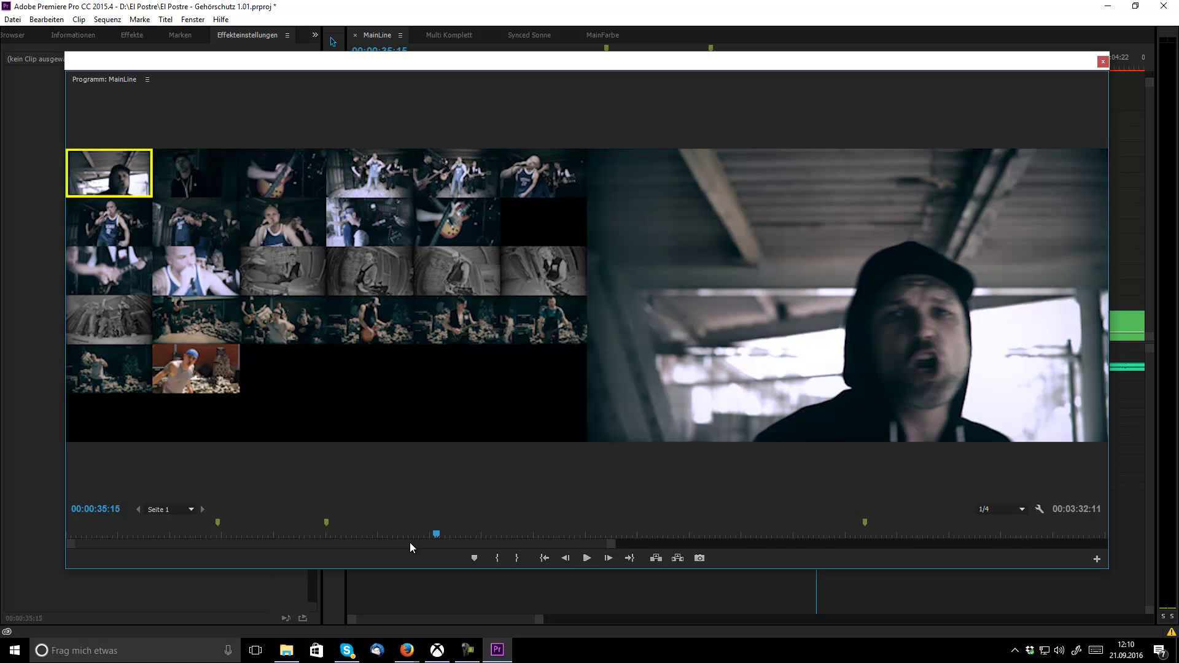
pyautogui.press('2')
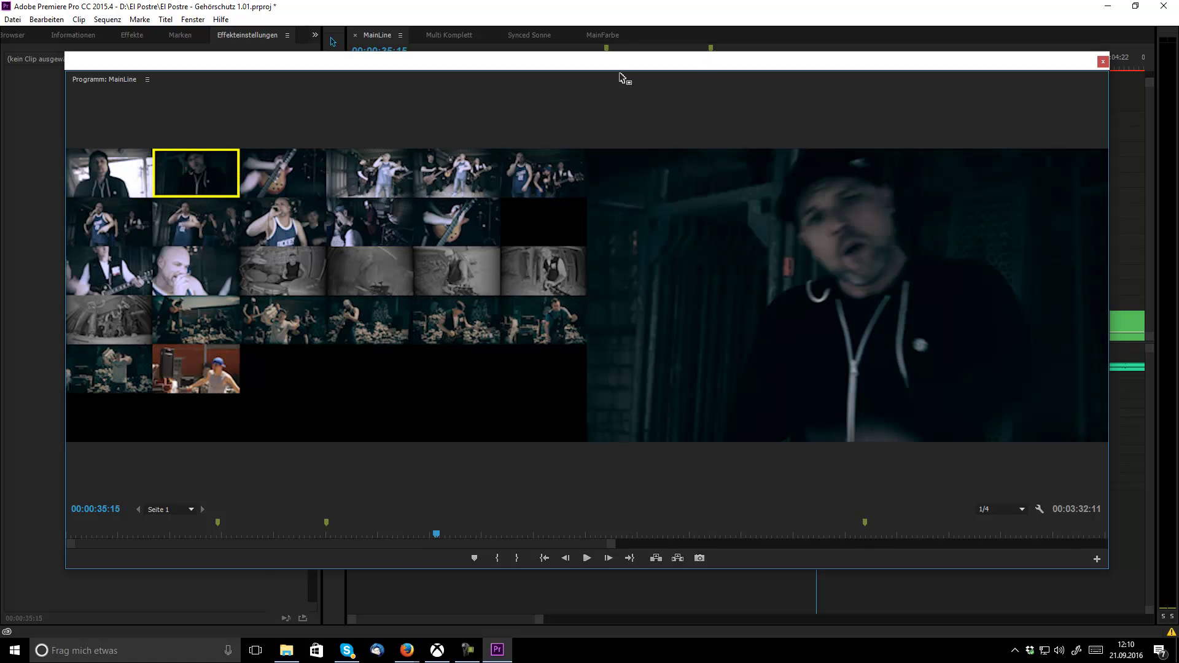
# - Uncover the timeline ruler and switch the multicam shot starting at 00:00:35:15 to camera 21
pyautogui.moveTo(611, 64); pyautogui.dragTo(696, 80)
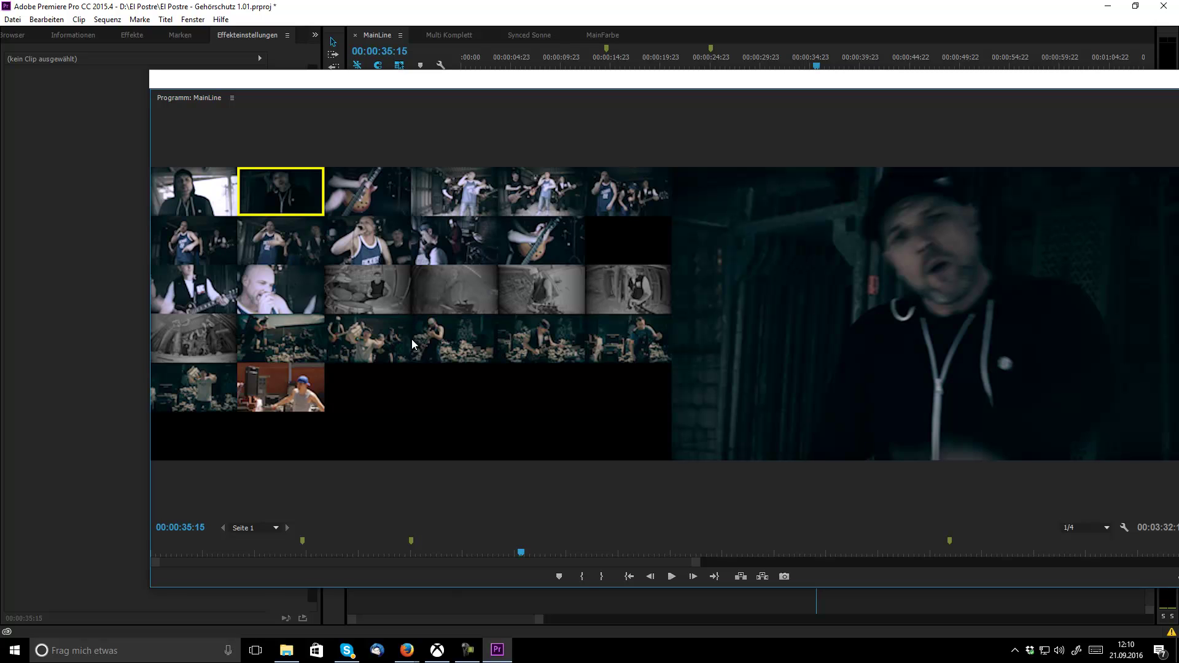
pyautogui.click(379, 348)
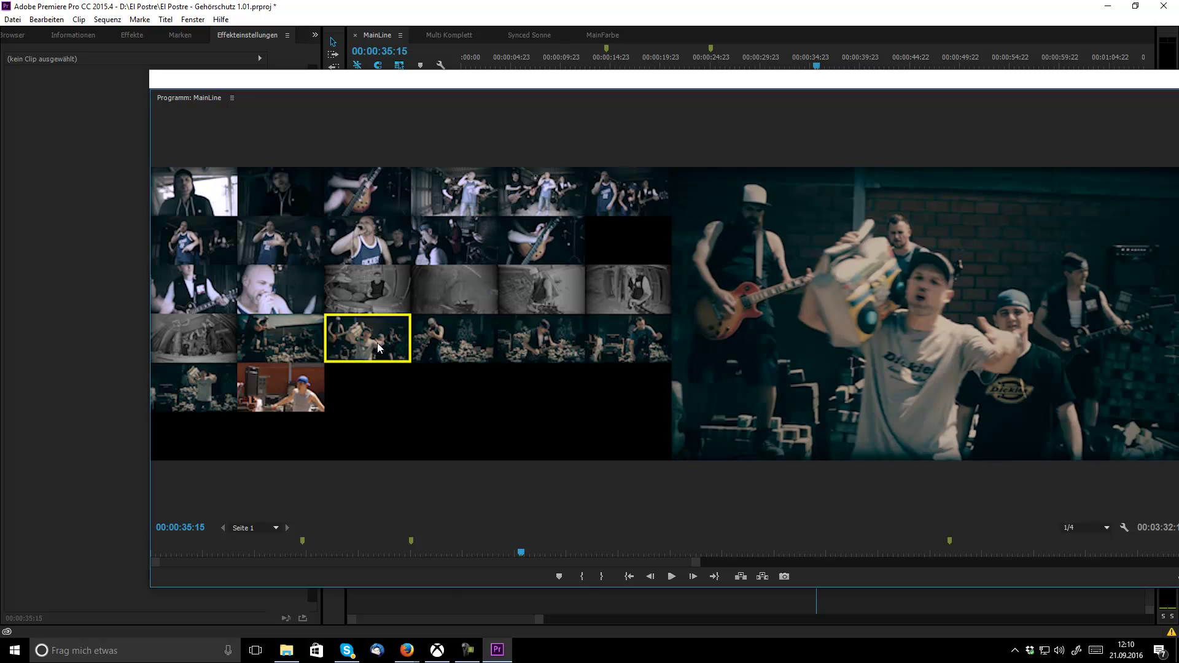
pyautogui.press('Up')
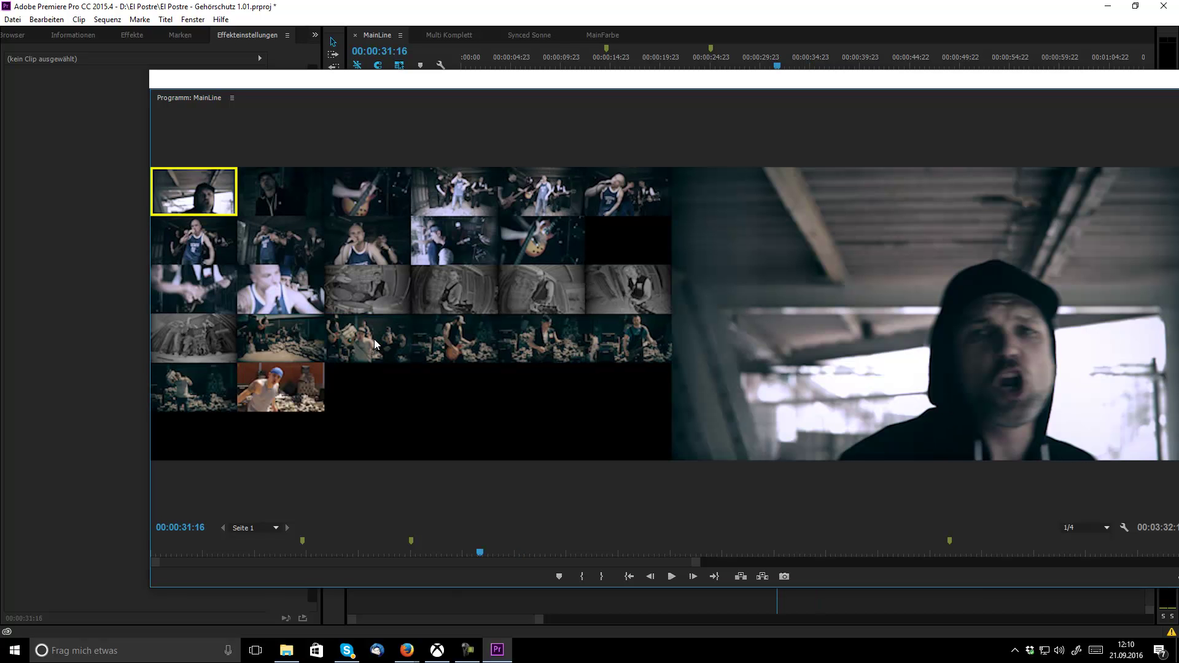
pyautogui.click(374, 339)
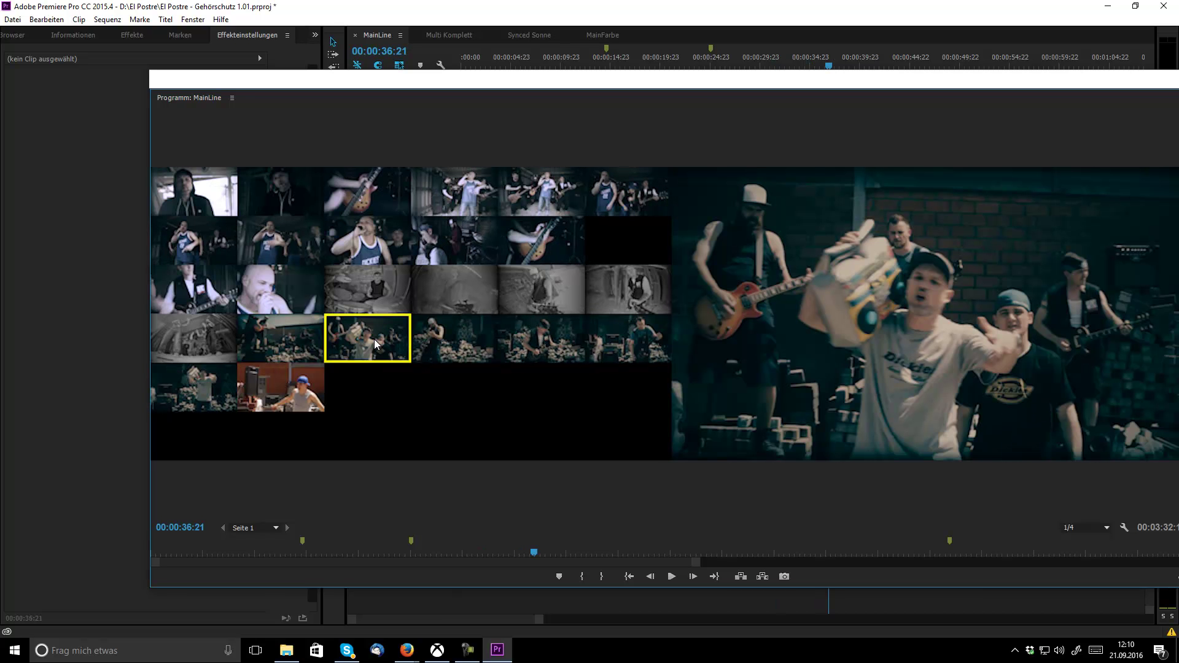
# - Switch the shot at 00:00:36:21 to camera 14 and the one at 00:00:37:20 to camera 15
pyautogui.press('1')
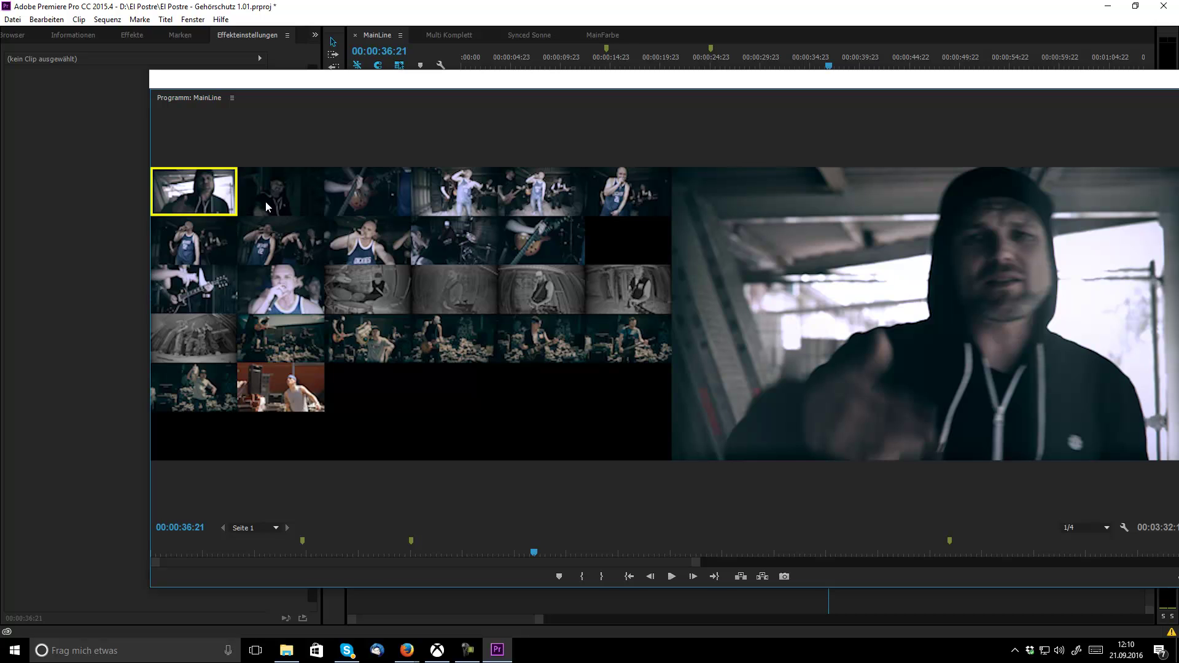
pyautogui.click(288, 291)
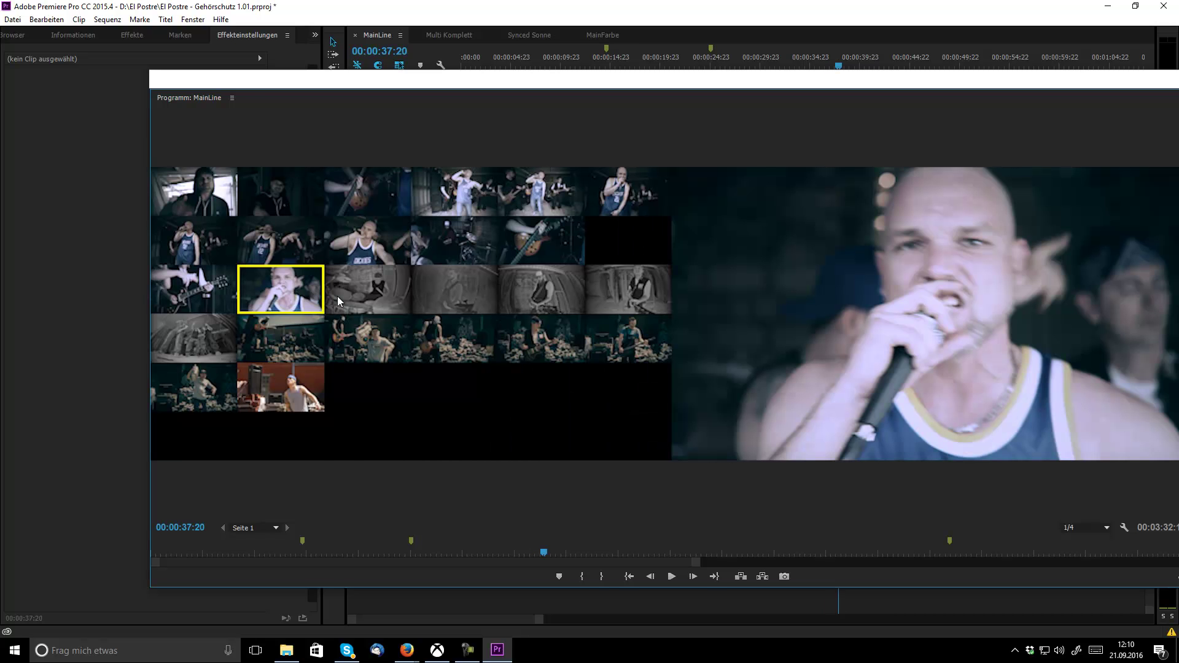
pyautogui.click(378, 292)
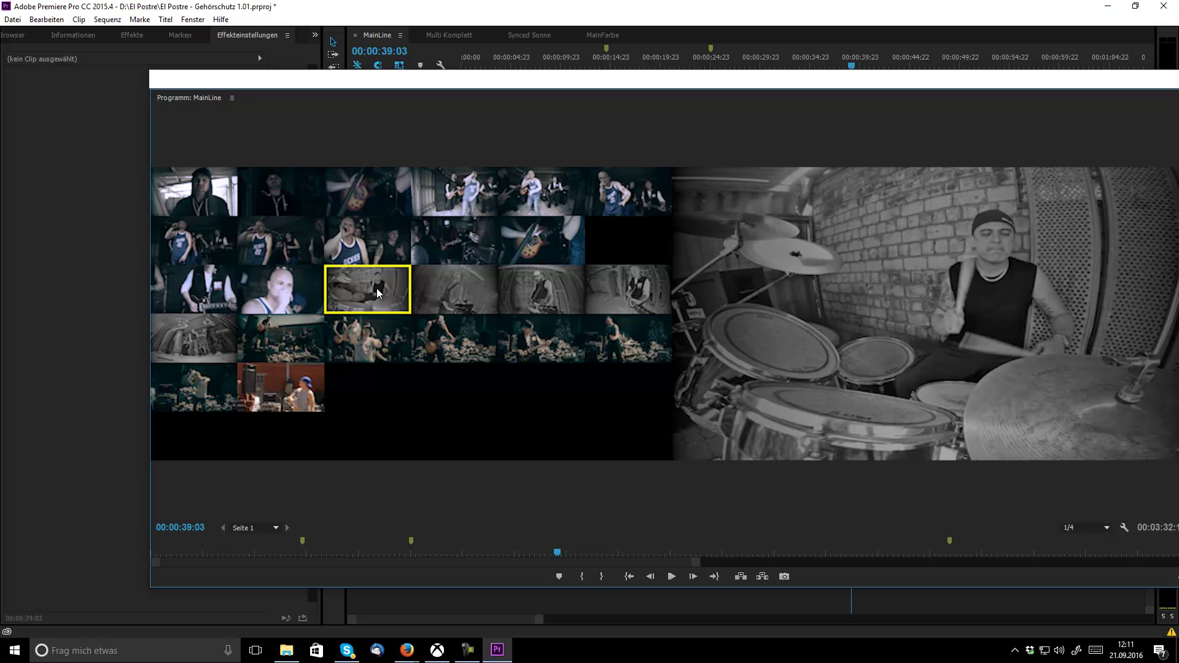
# - Switch the shot at 00:00:39:03 to camera 3 and the one at 00:00:39:18 to camera 4
pyautogui.press('1')
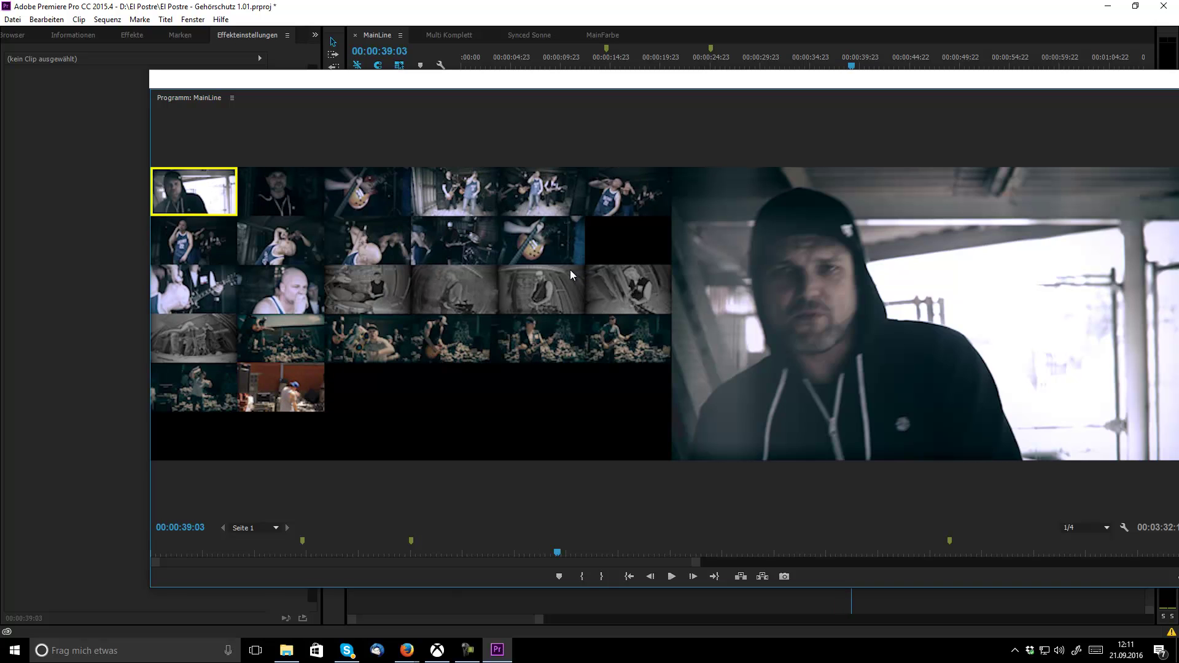
pyautogui.click(353, 200)
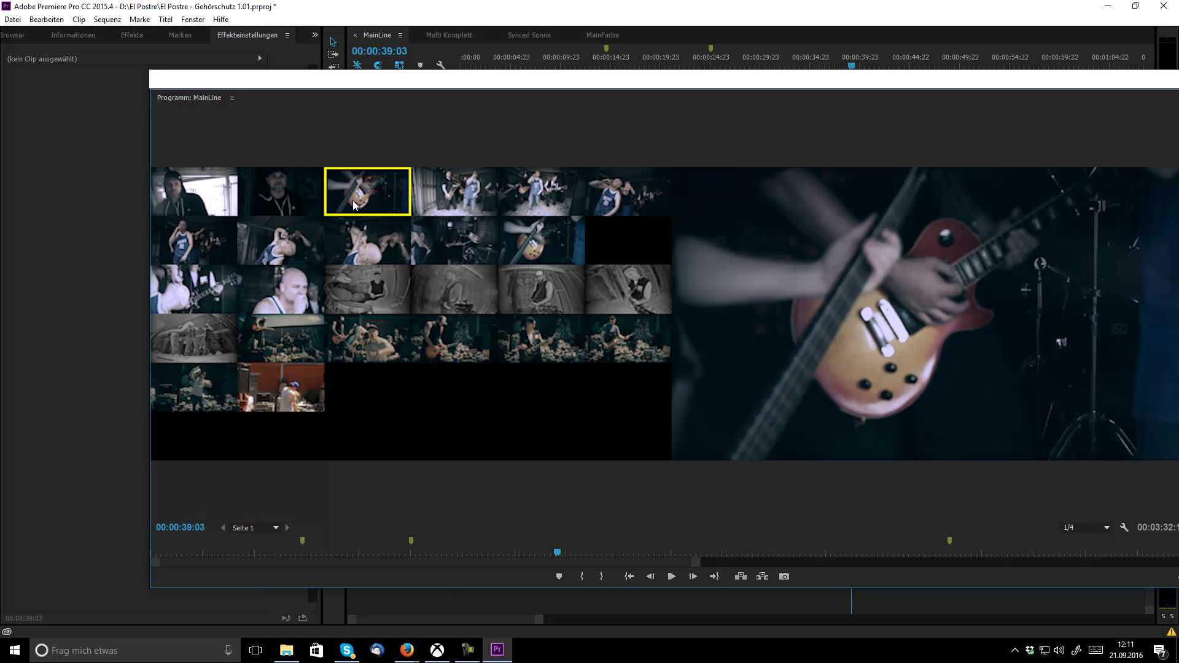
pyautogui.press('space')
pyautogui.click(472, 187)
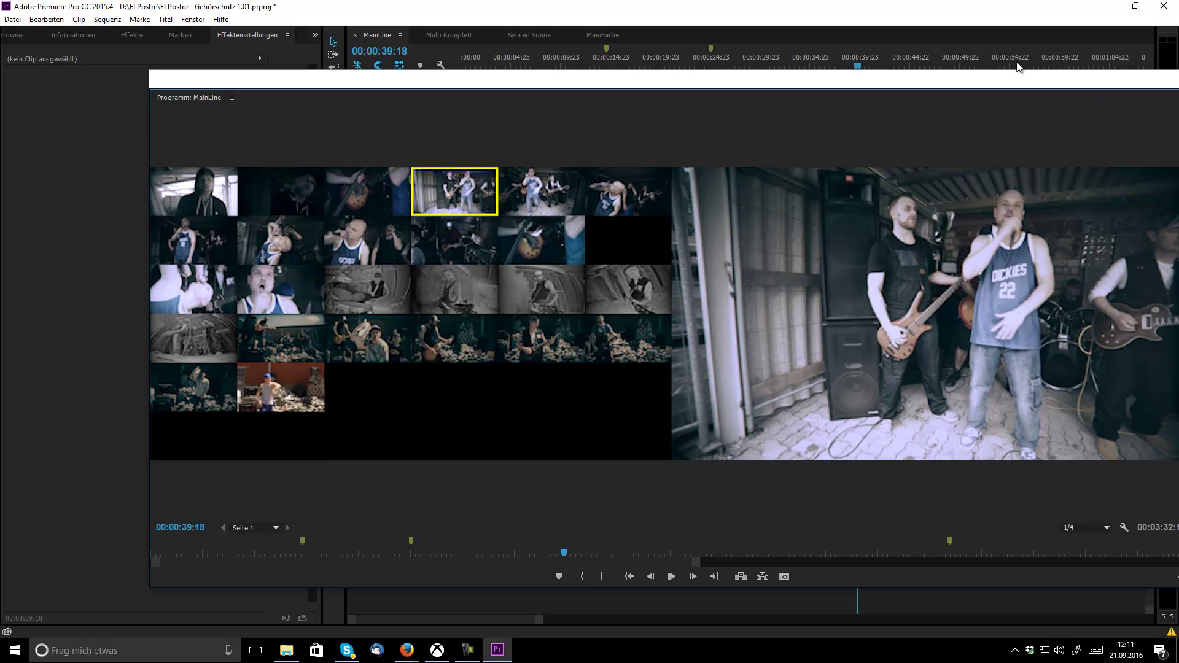
# - Move the Program monitor off the timeline and examine the recut multicam clips on V1 around 00:00:39:18
pyautogui.moveTo(914, 83); pyautogui.dragTo(1178, 175)
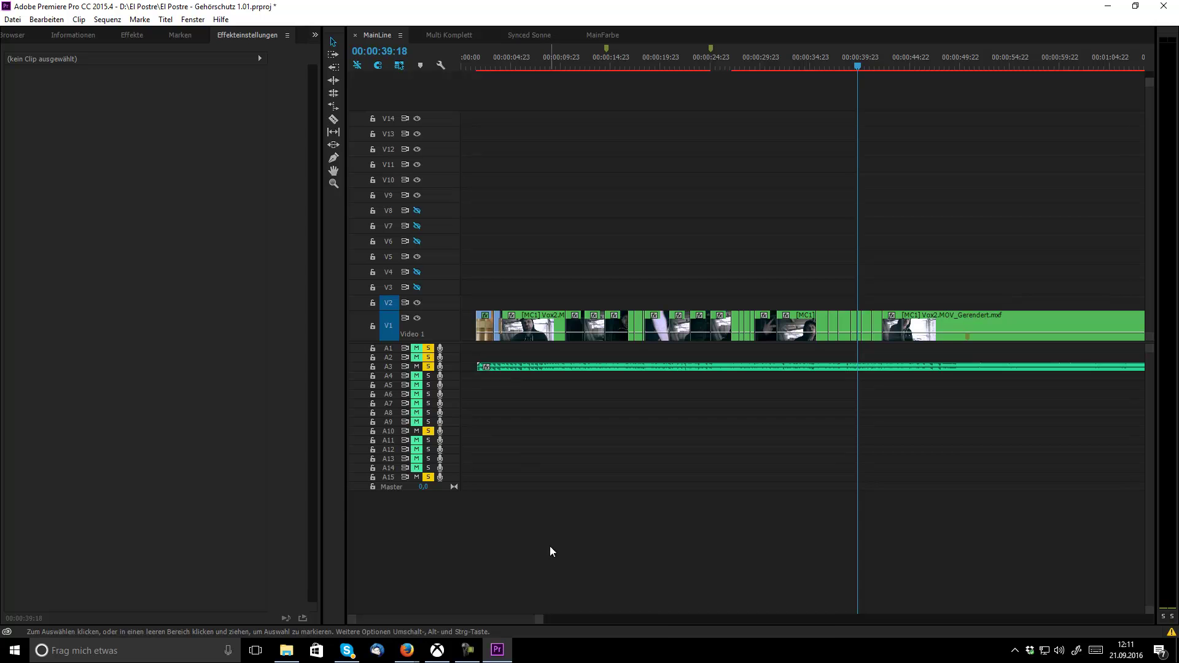
pyautogui.moveTo(538, 626); pyautogui.dragTo(424, 632)
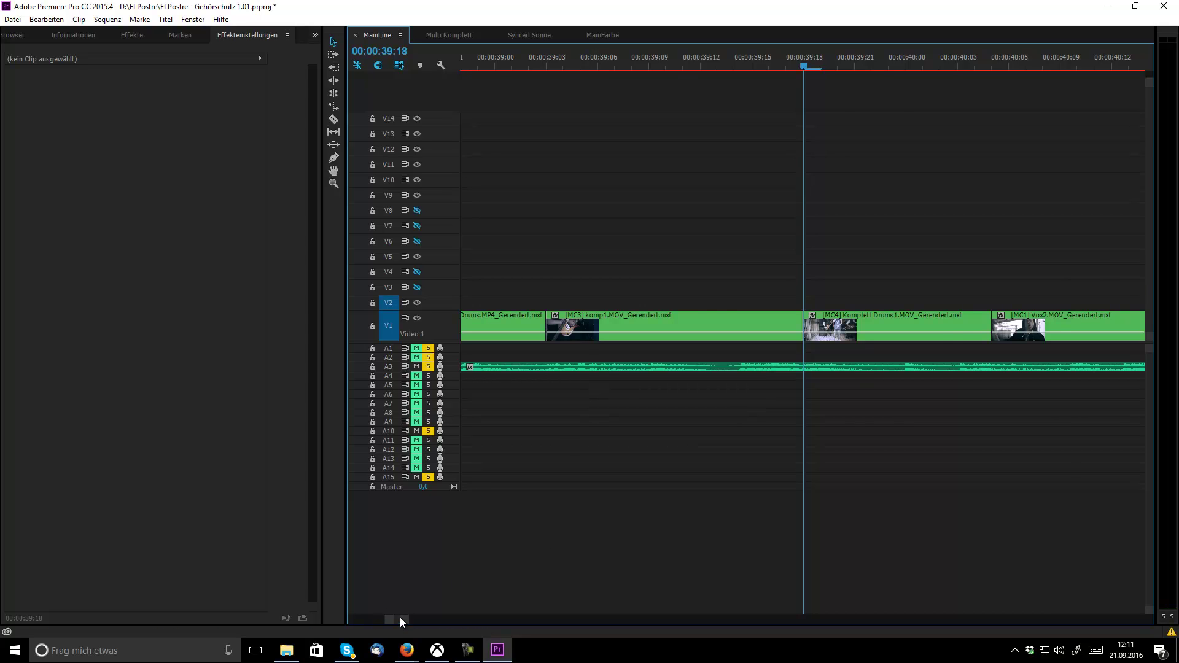
pyautogui.moveTo(400, 617); pyautogui.dragTo(392, 624)
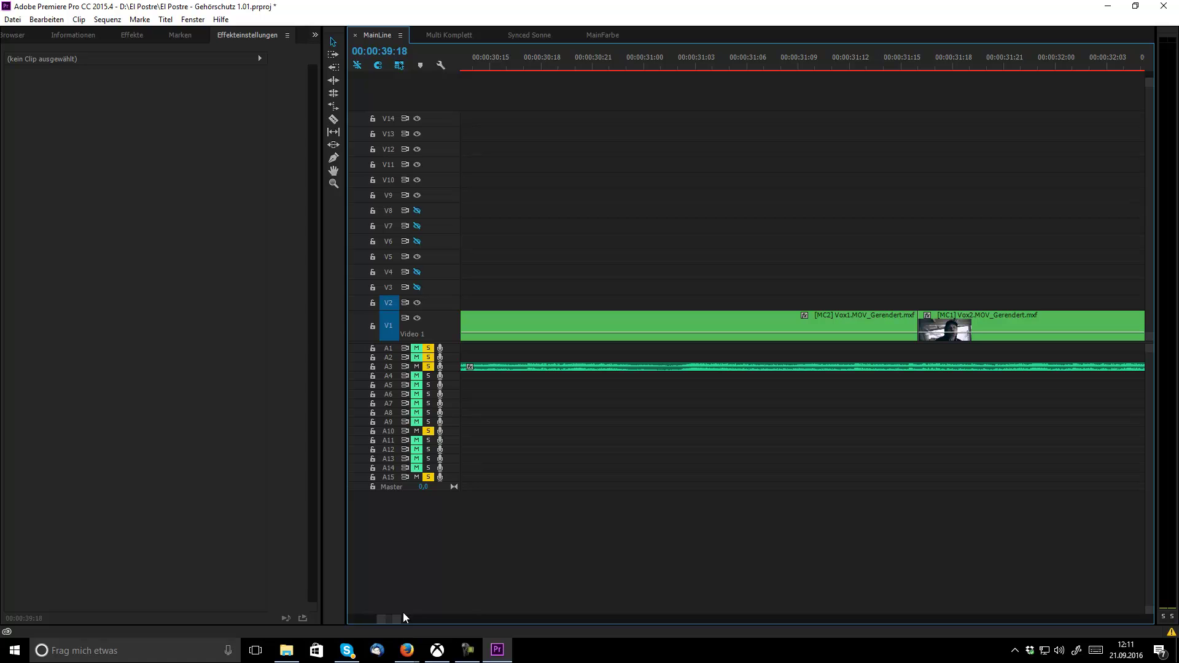
pyautogui.moveTo(1178, 147); pyautogui.dragTo(1178, 137)
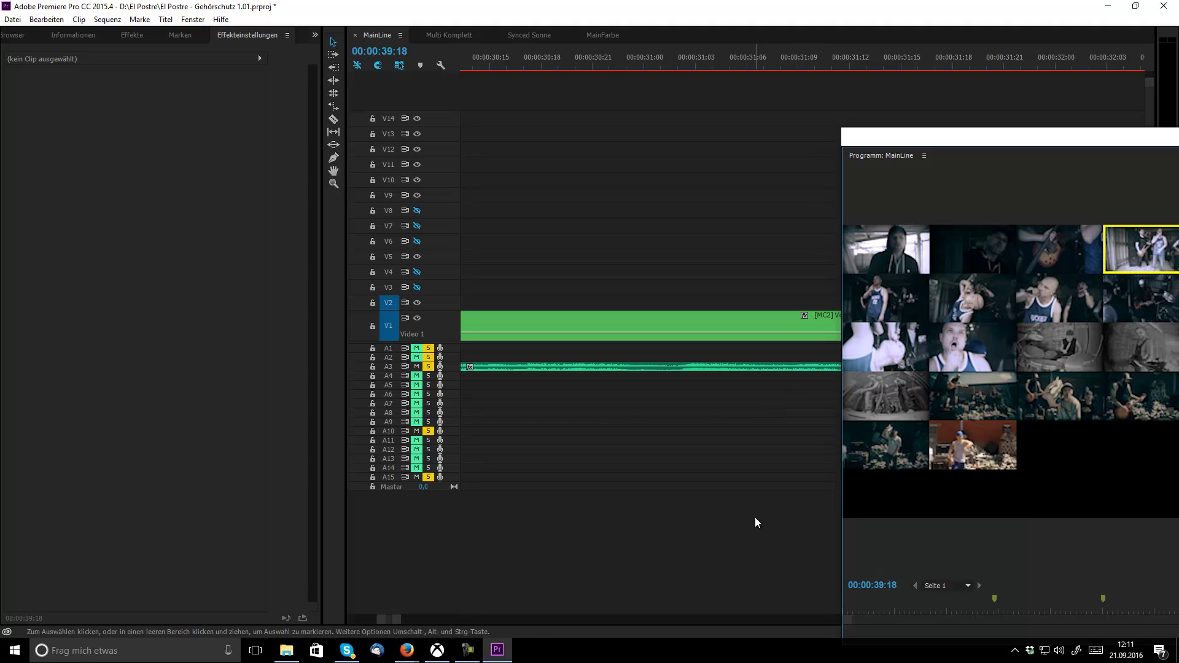
pyautogui.moveTo(1038, 139); pyautogui.dragTo(1178, 139)
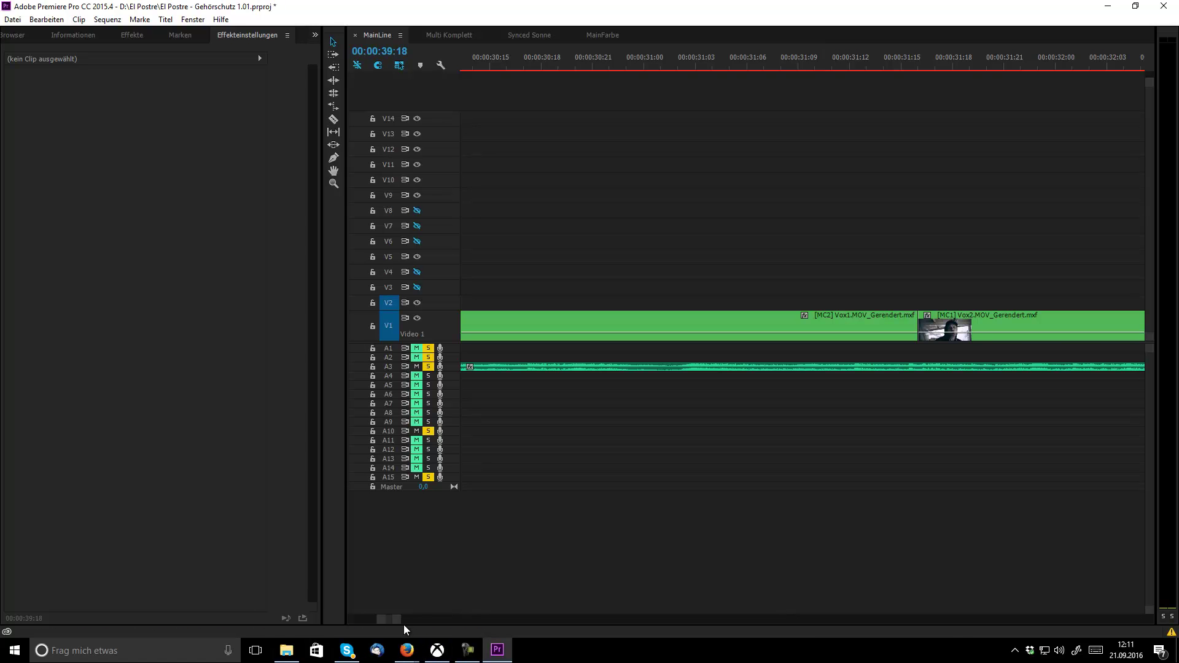
pyautogui.moveTo(399, 619); pyautogui.dragTo(544, 622)
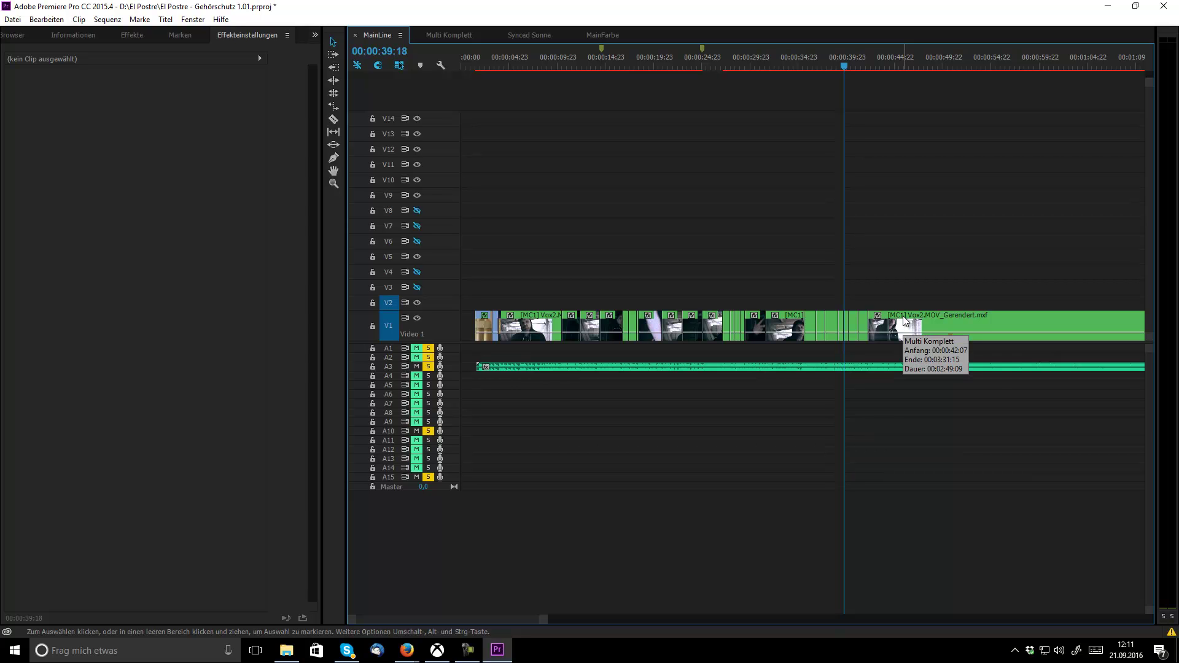
# - Advance to the cut at 00:00:40:05 and switch that multicam shot to camera 11
pyautogui.press('space')
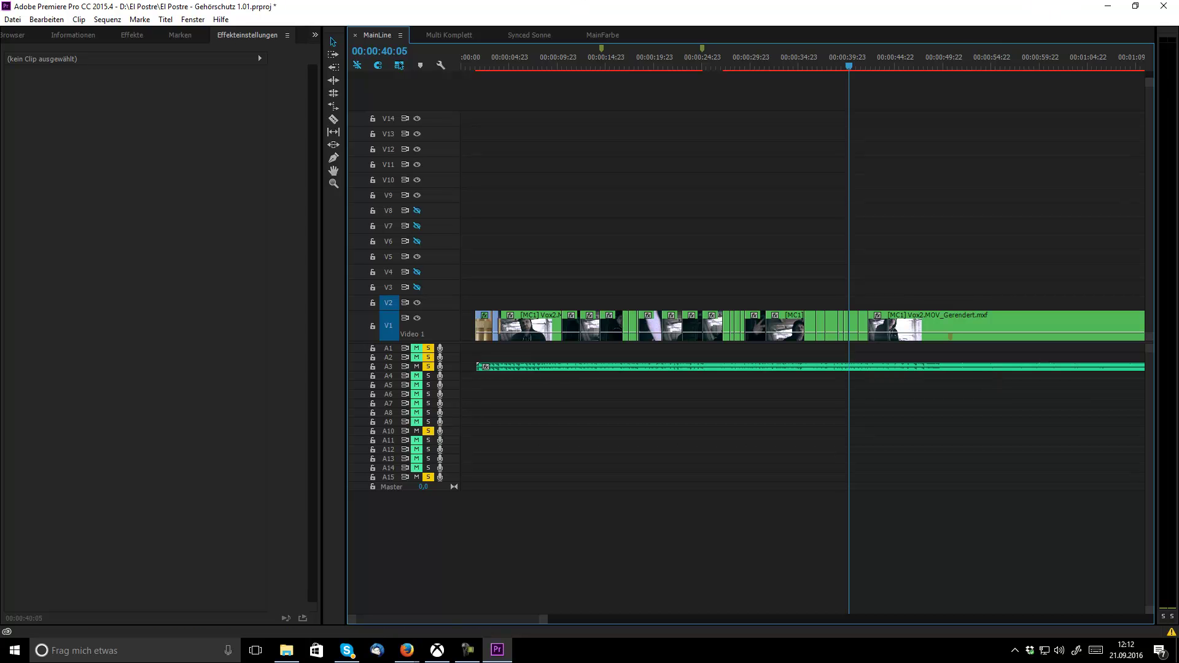
pyautogui.moveTo(1178, 69); pyautogui.dragTo(835, 54)
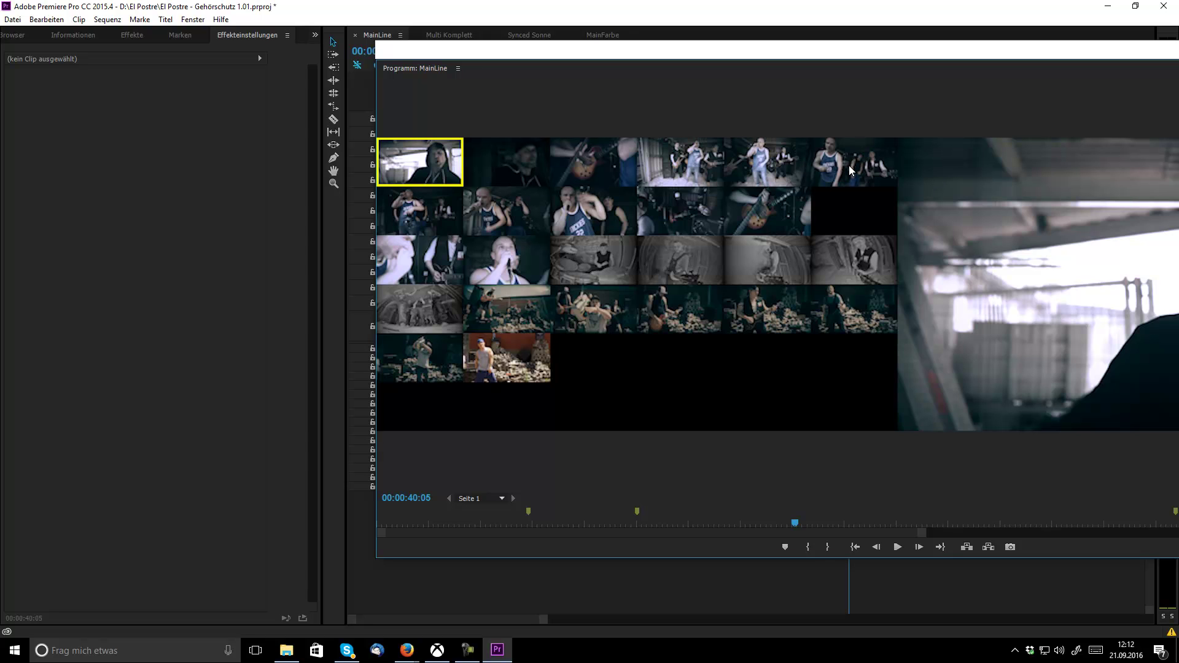
pyautogui.click(763, 220)
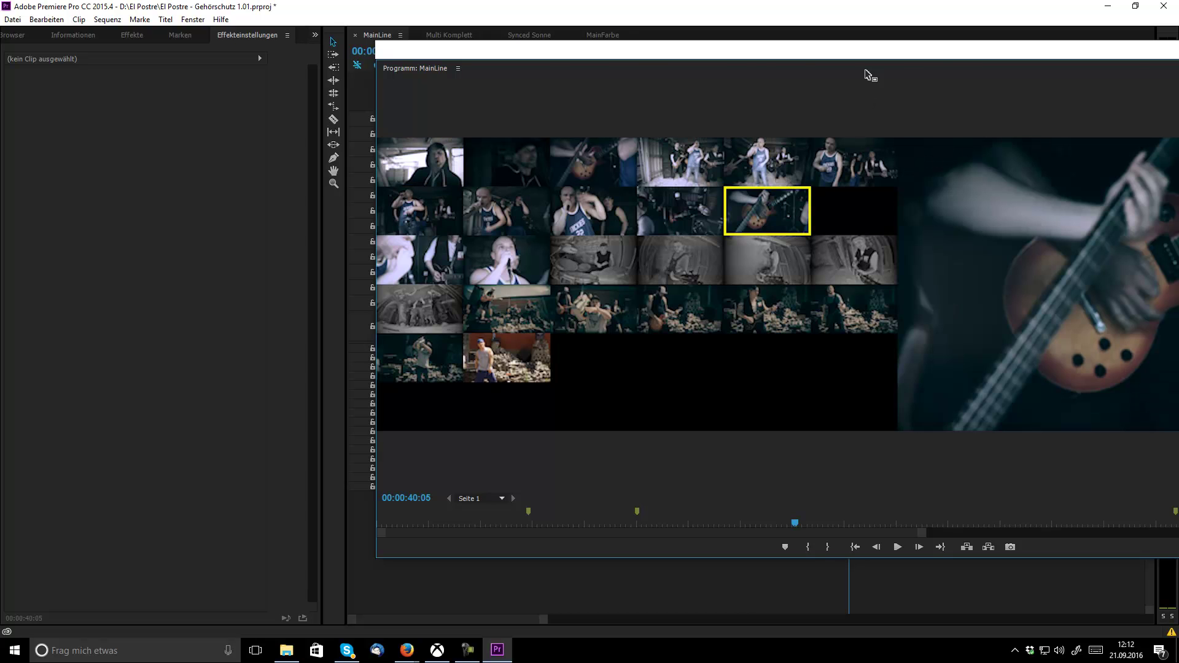
# - Show the V1 clips around the camera 11 shot enlarged beside the Program monitor and place the playhead at 00:00:40:08
pyautogui.moveTo(803, 52); pyautogui.dragTo(1178, 84)
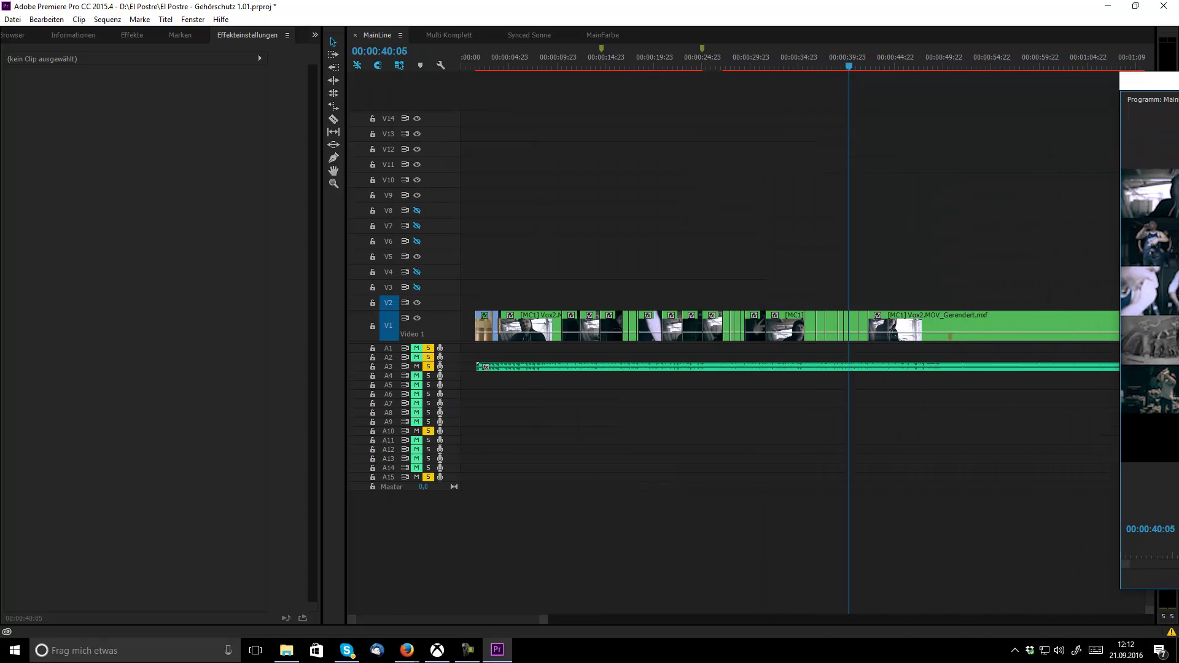
pyautogui.moveTo(545, 626); pyautogui.dragTo(489, 639)
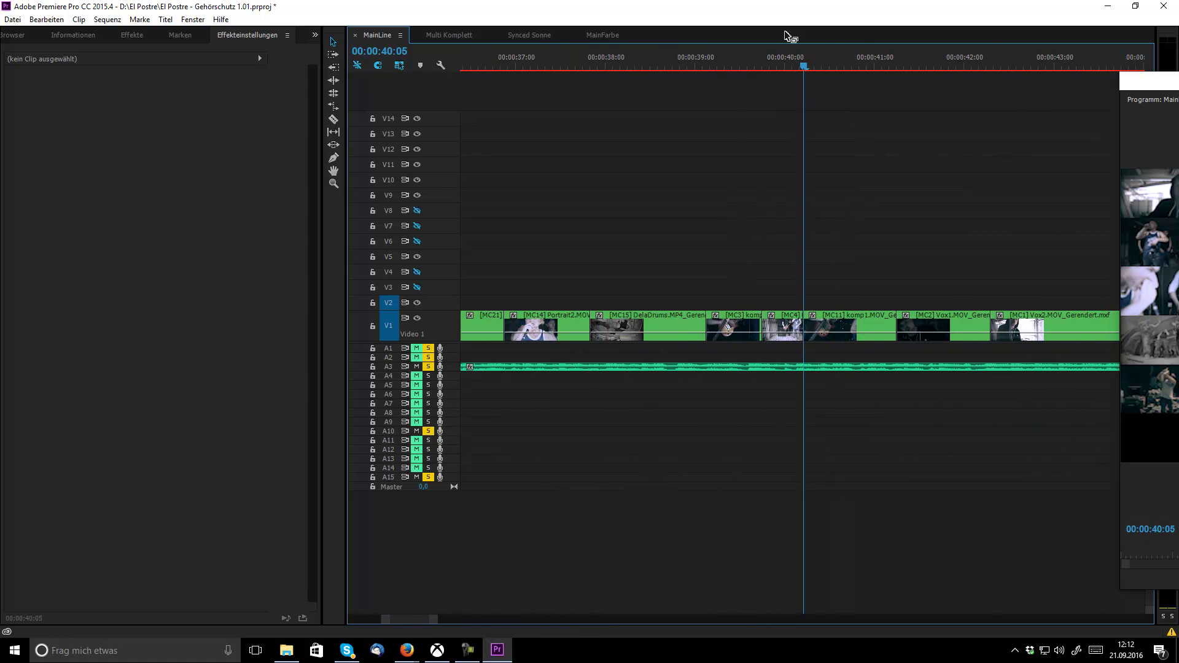
pyautogui.moveTo(803, 64); pyautogui.dragTo(816, 70)
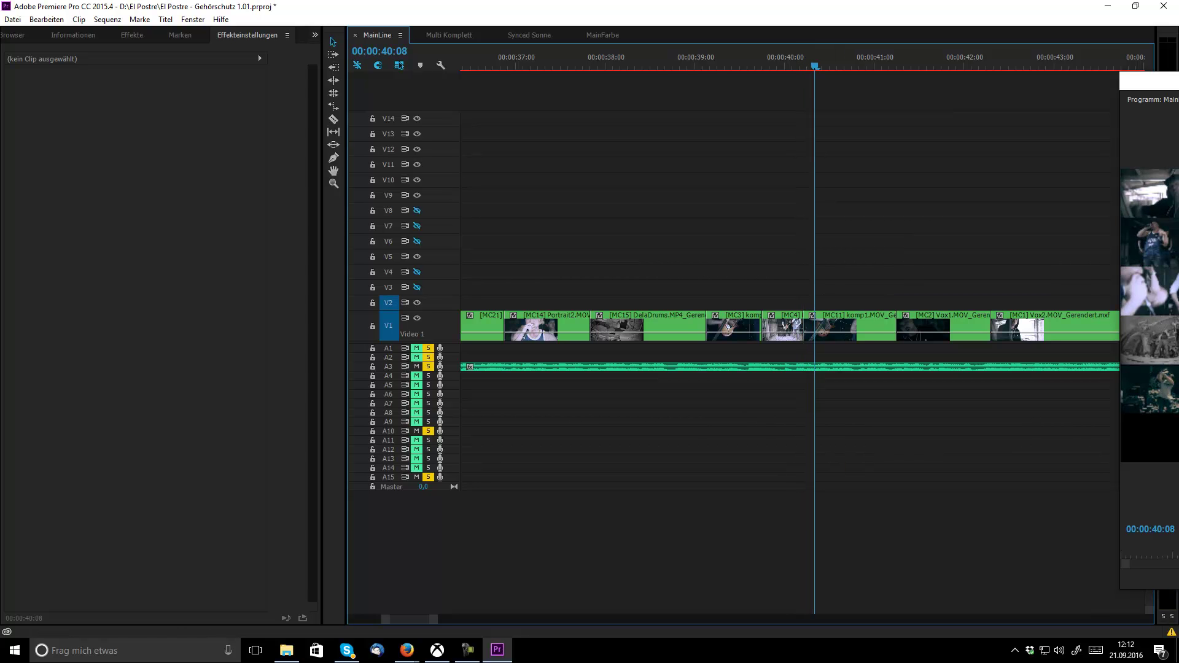
# - Switch the clip at 00:00:40:08 to cameras 1, 7 and 13 in turn, and select the camera 2 clip following it
pyautogui.moveTo(1174, 81); pyautogui.dragTo(1157, 120)
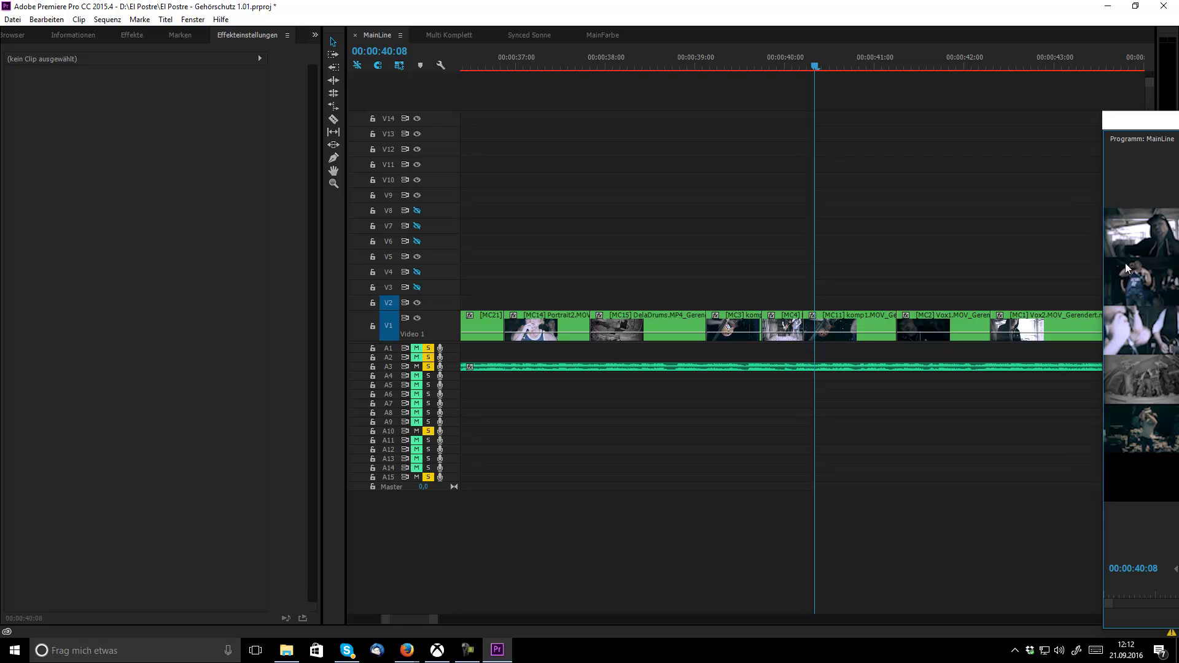
pyautogui.click(1143, 234)
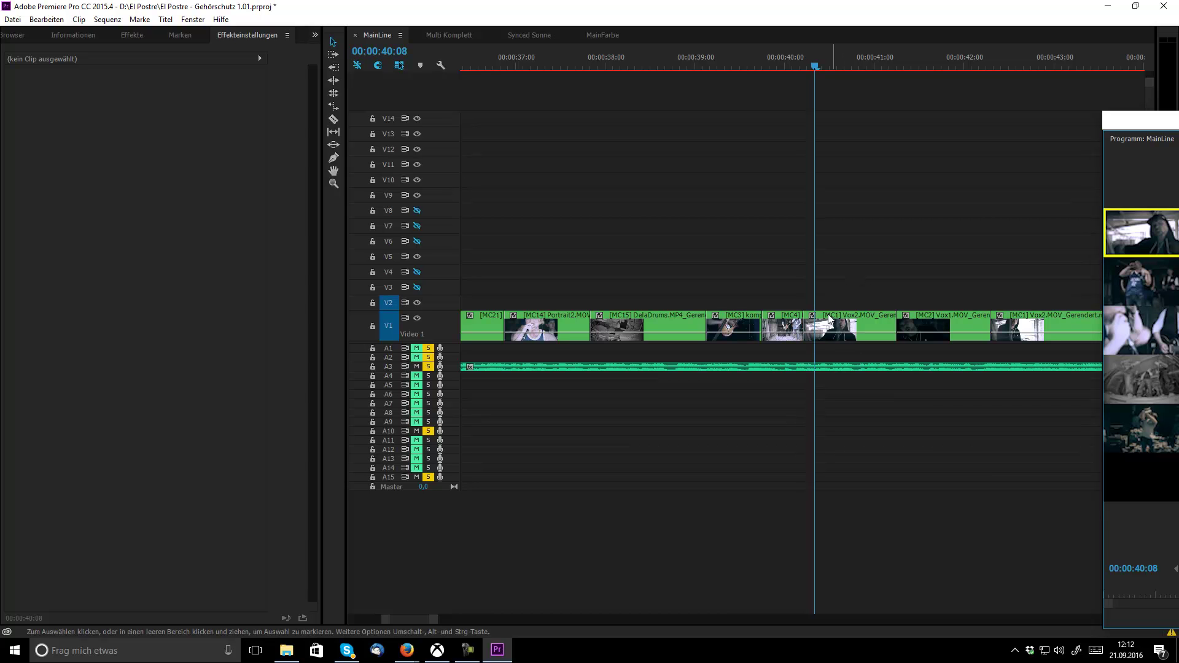
pyautogui.click(1133, 274)
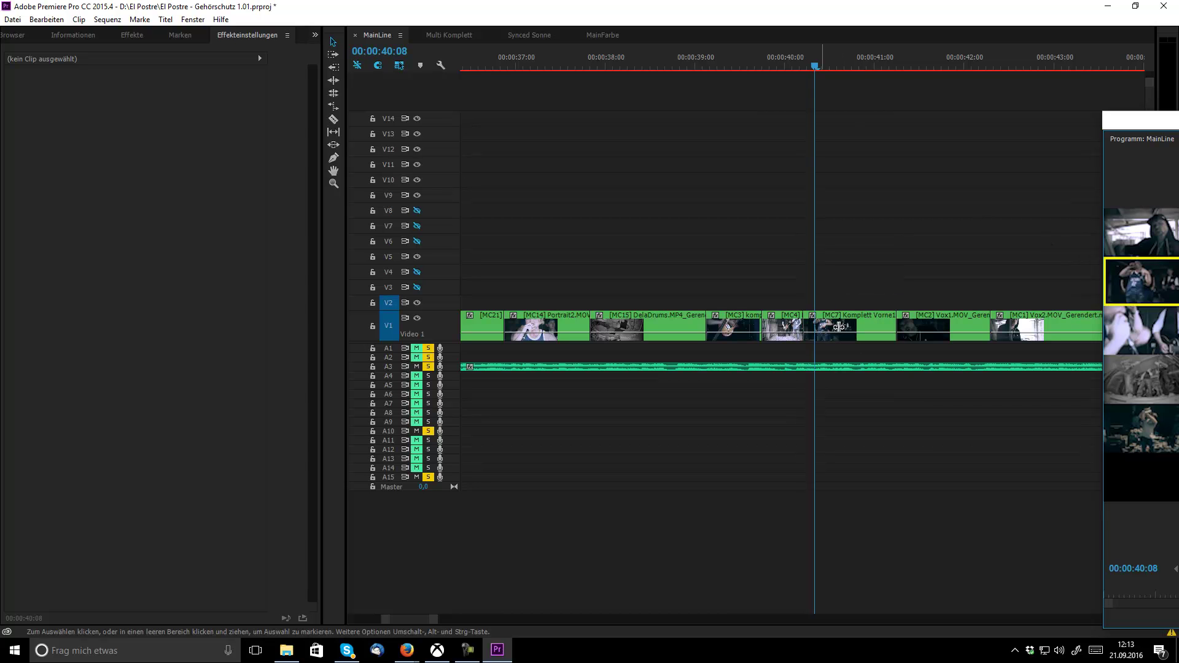
pyautogui.click(1142, 315)
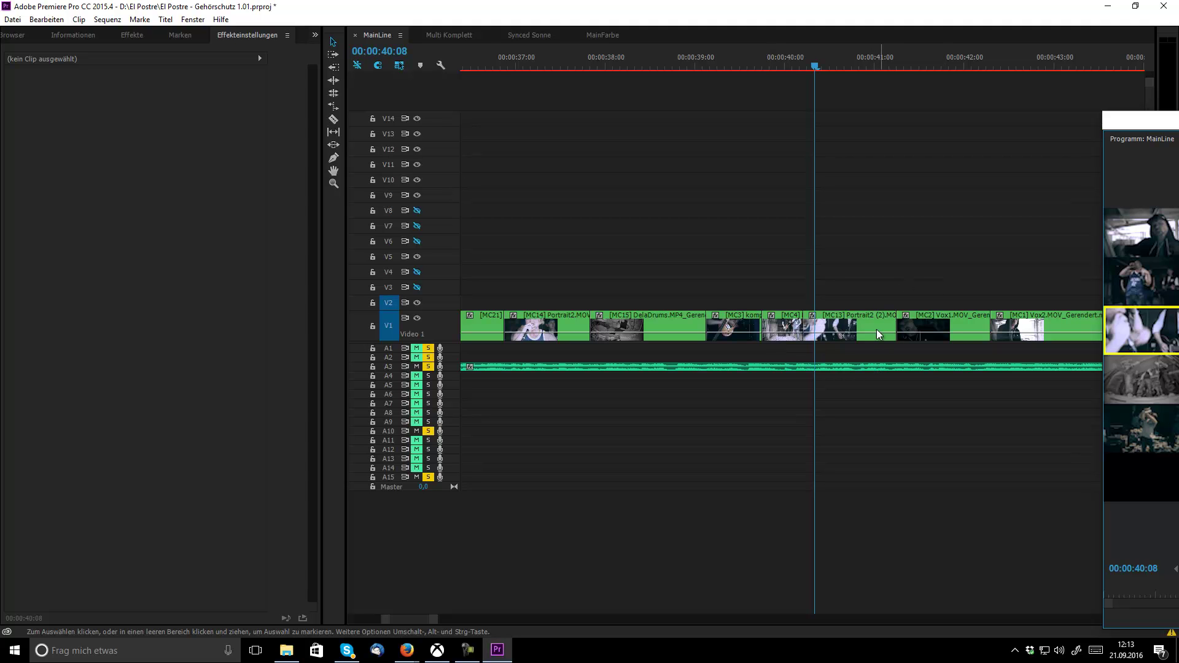
pyautogui.click(962, 318)
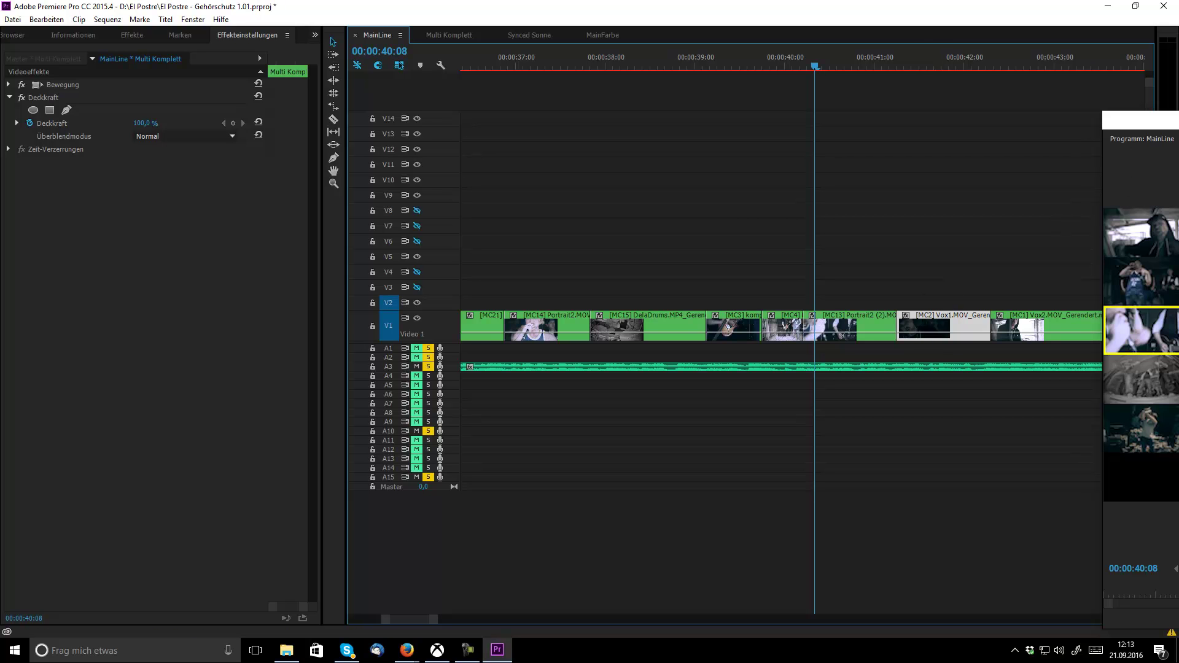
# - Bring the full camera grid back into view and switch the shot at 00:00:40:08 to cameras 15, 22 and finally 21
pyautogui.moveTo(1178, 121); pyautogui.dragTo(672, 77)
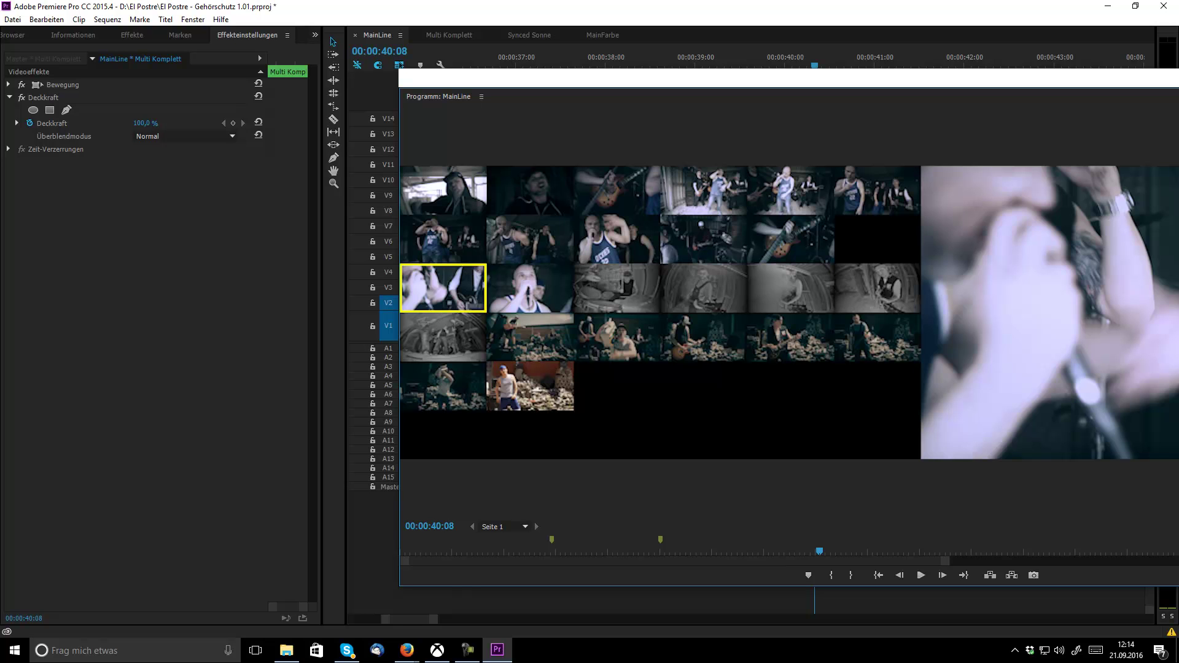
pyautogui.click(601, 296)
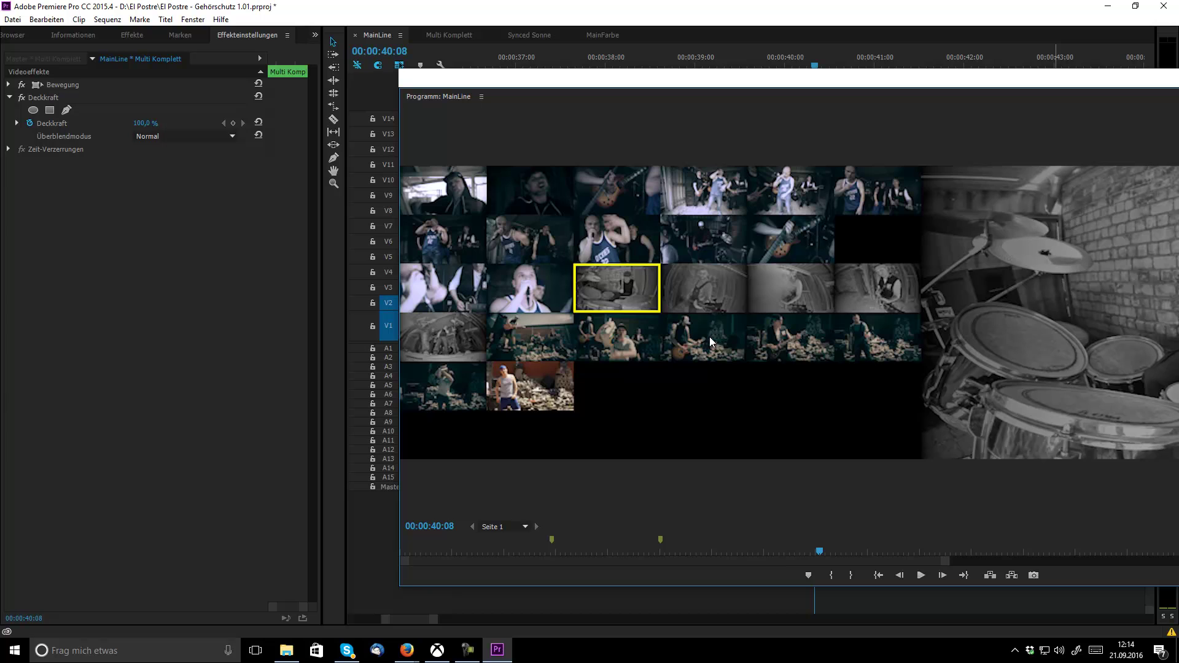
pyautogui.click(664, 360)
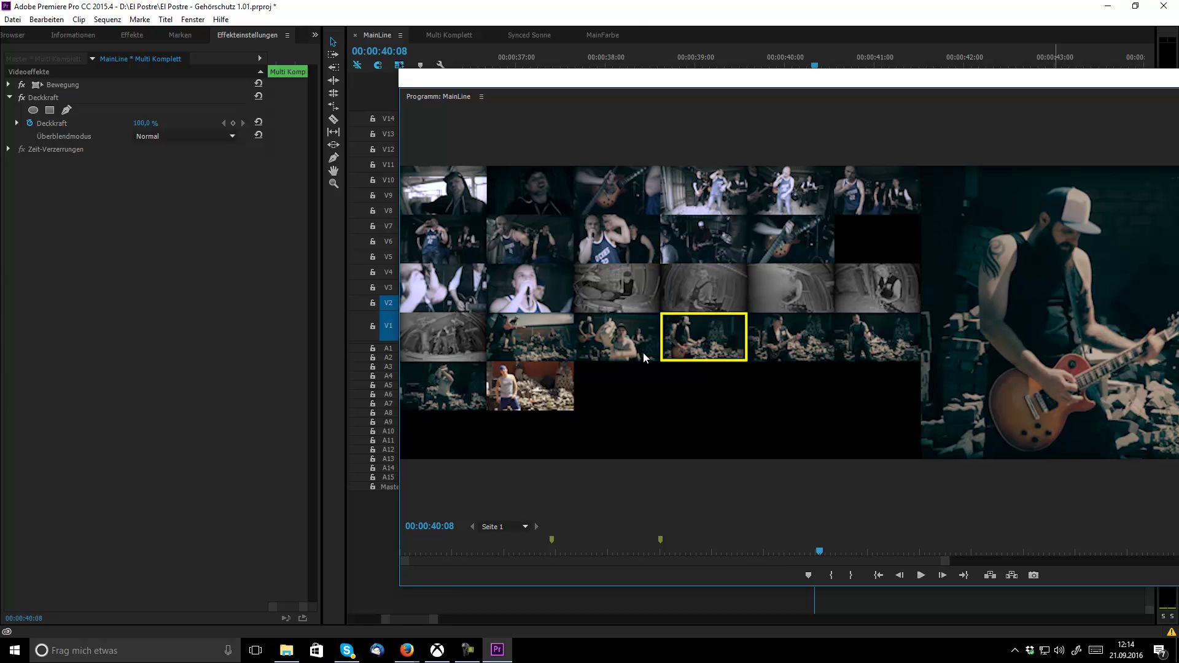
pyautogui.click(645, 358)
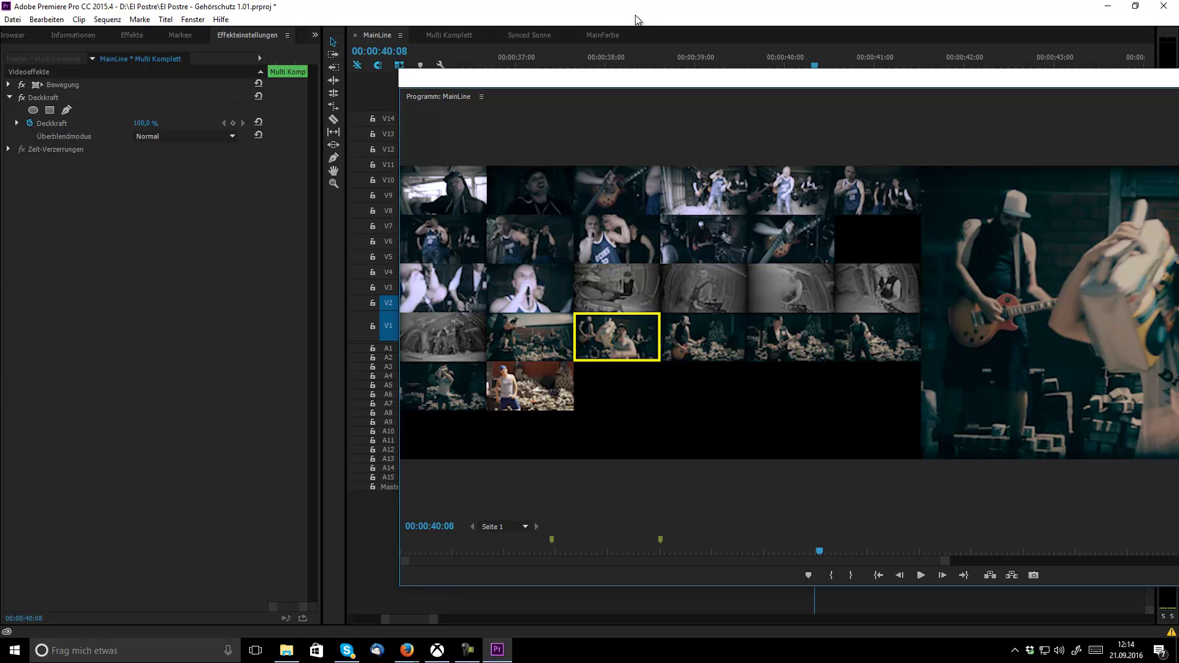